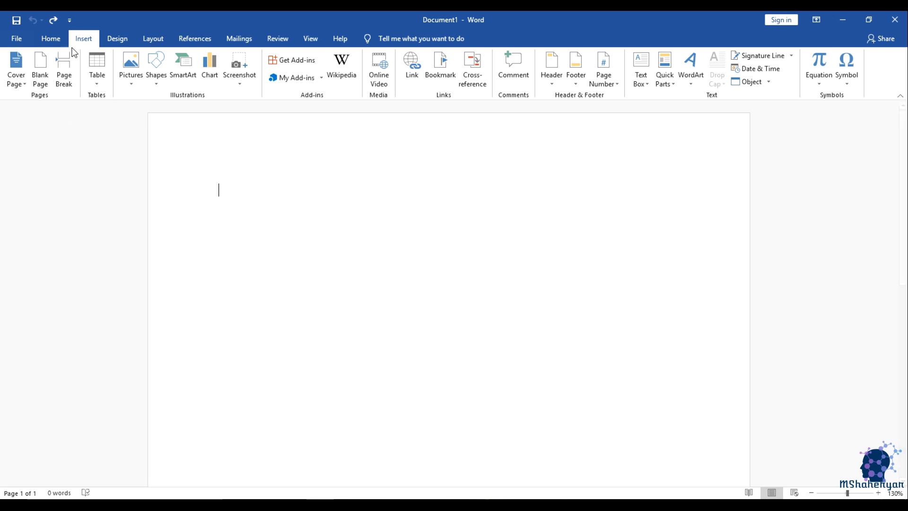
Insert a table with three columns and three rows at the start of the blank document.
{"action": "left_click", "coordinate": [100, 90]}
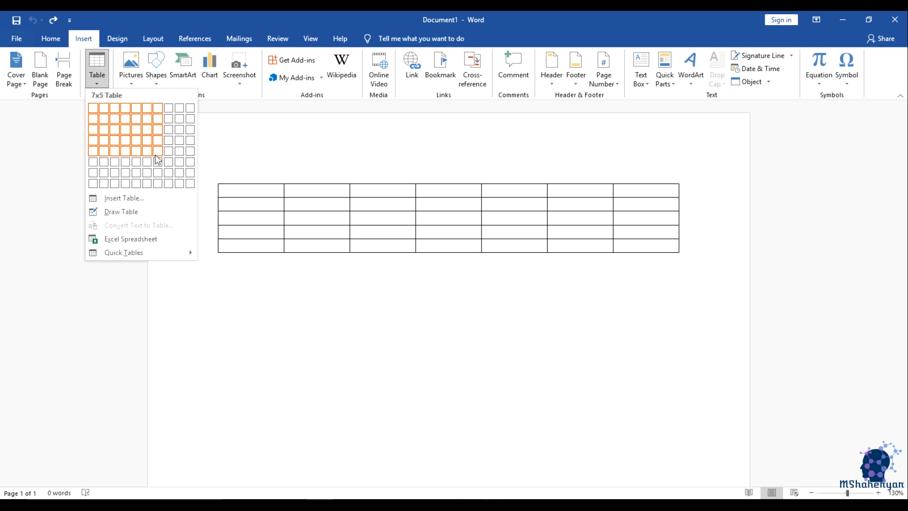
{"action": "left_click", "coordinate": [115, 130]}
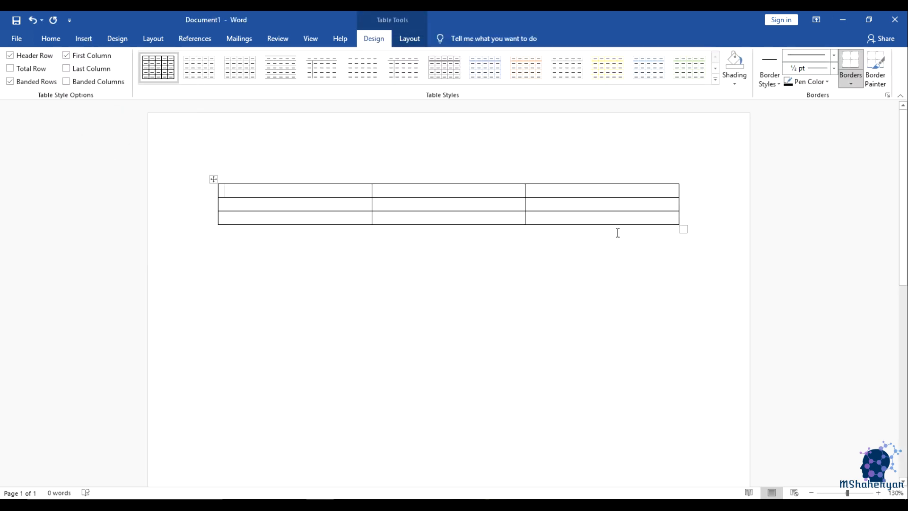
{"action": "left_click", "coordinate": [371, 40]}
Fill the table's first row with the headings Lecture1, Lecture2 and Lecture3.
{"action": "left_click", "coordinate": [282, 193]}
{"action": "type", "text": "Studen"}
{"action": "key", "text": "BackSpace"}
{"action": "key", "text": "BackSpace"}
{"action": "key", "text": "BackSpace"}
{"action": "key", "text": "BackSpace"}
{"action": "key", "text": "BackSpace"}
{"action": "key", "text": "BackSpace"}
{"action": "type", "text": "Lec"}
{"action": "key", "text": "BackSpace"}
{"action": "key", "text": "BackSpace"}
{"action": "type", "text": "w"}
{"action": "key", "text": "BackSpace"}
{"action": "type", "text": "e"}
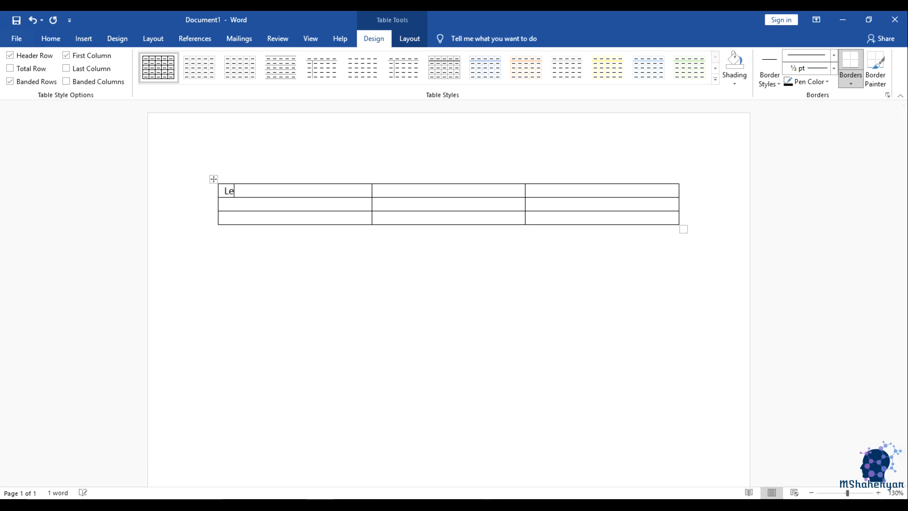
{"action": "type", "text": "ctures"}
{"action": "key", "text": "BackSpace"}
{"action": "type", "text": "1"}
{"action": "key", "text": "Tab"}
{"action": "type", "text": "Lecture2"}
{"action": "key", "text": "Tab"}
{"action": "type", "text": "Lecture3"}
{"action": "key", "text": "BackSpace"}
{"action": "type", "text": "3"}
Fill the second row with Introduction, Home and Insert beneath the three lecture headings.
{"action": "left_click", "coordinate": [255, 208]}
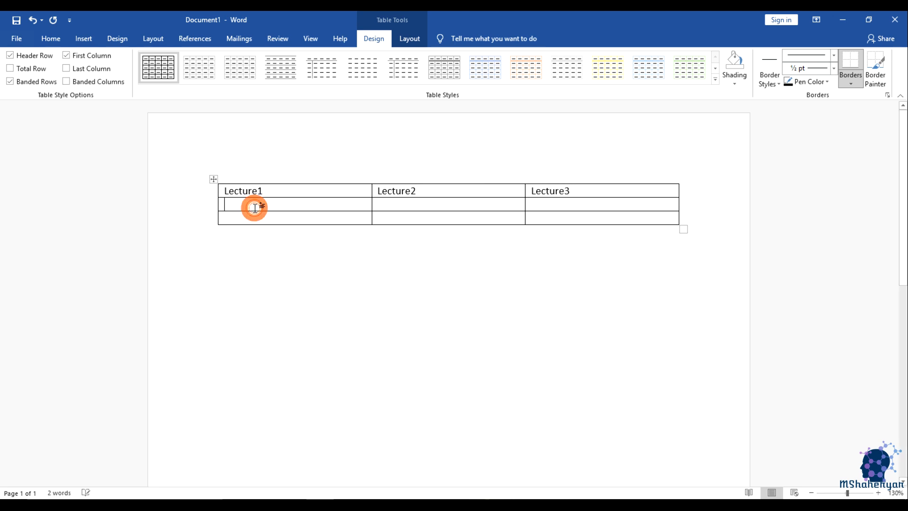
{"action": "type", "text": "Introduction\t"}
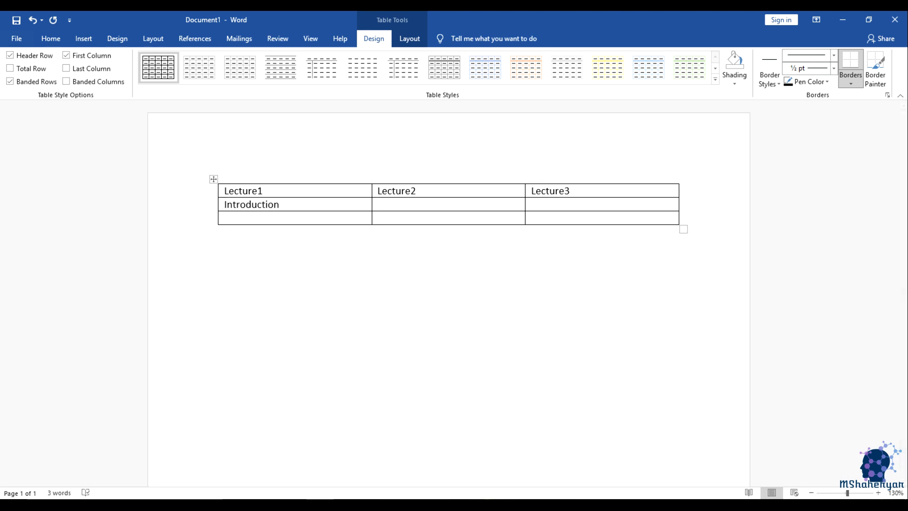
{"action": "type", "text": "Home"}
{"action": "key", "text": "Tab"}
{"action": "type", "text": "Insert"}
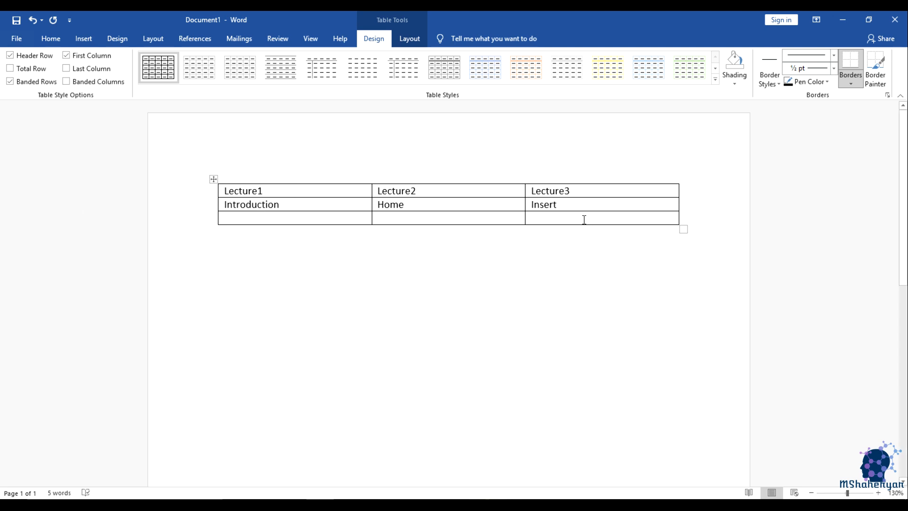
Delete the entire empty third row of the table.
{"action": "left_click_drag", "start_coordinate": [568, 206], "coordinate": [274, 189]}
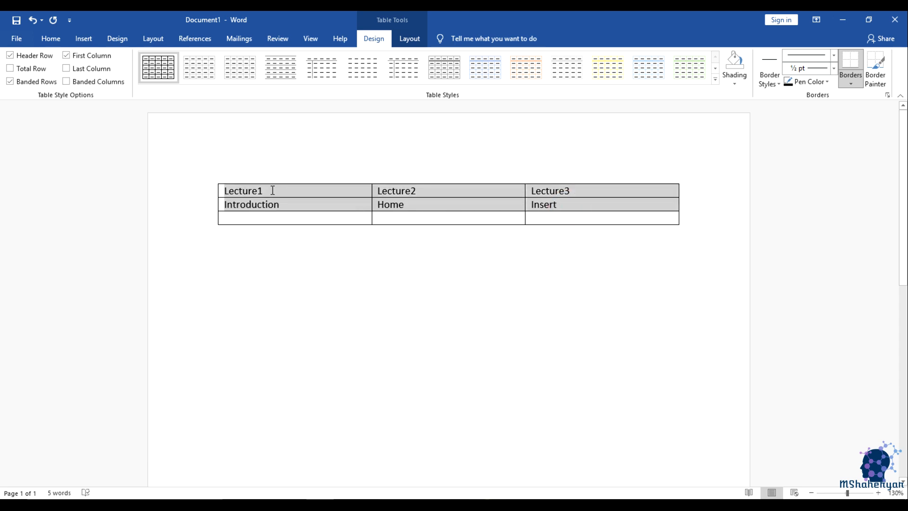
{"action": "left_click", "coordinate": [236, 216]}
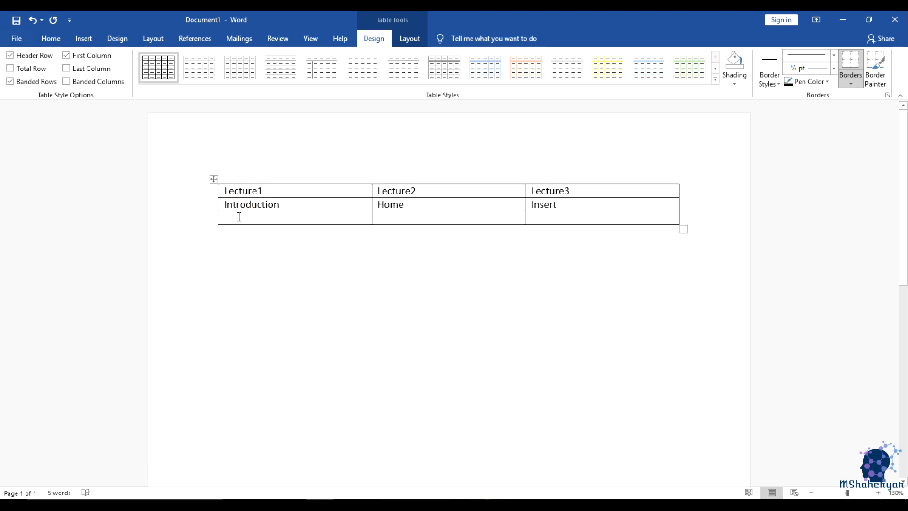
{"action": "left_click_drag", "start_coordinate": [260, 217], "coordinate": [581, 217]}
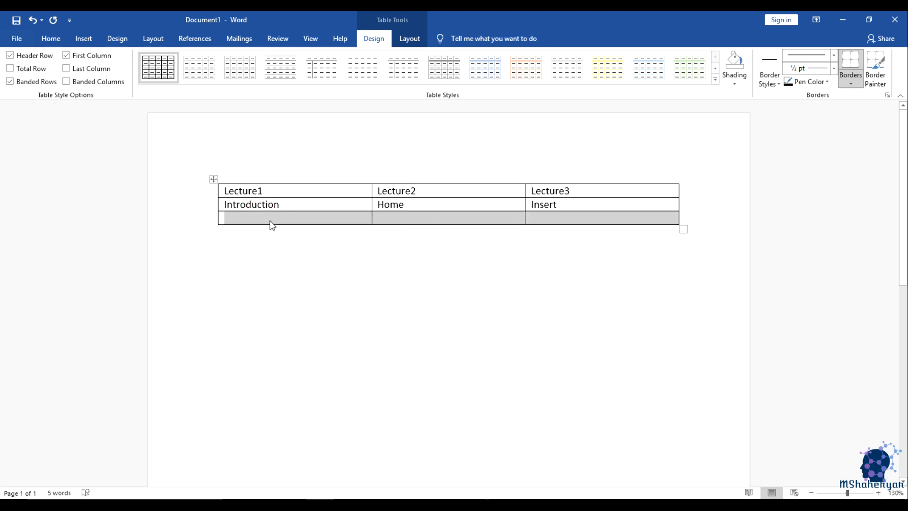
{"action": "right_click", "coordinate": [250, 221]}
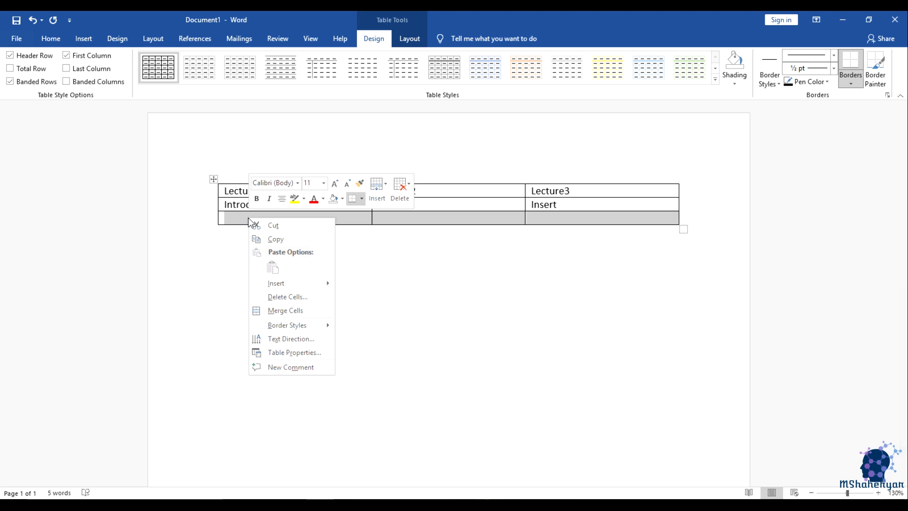
{"action": "left_click", "coordinate": [297, 296]}
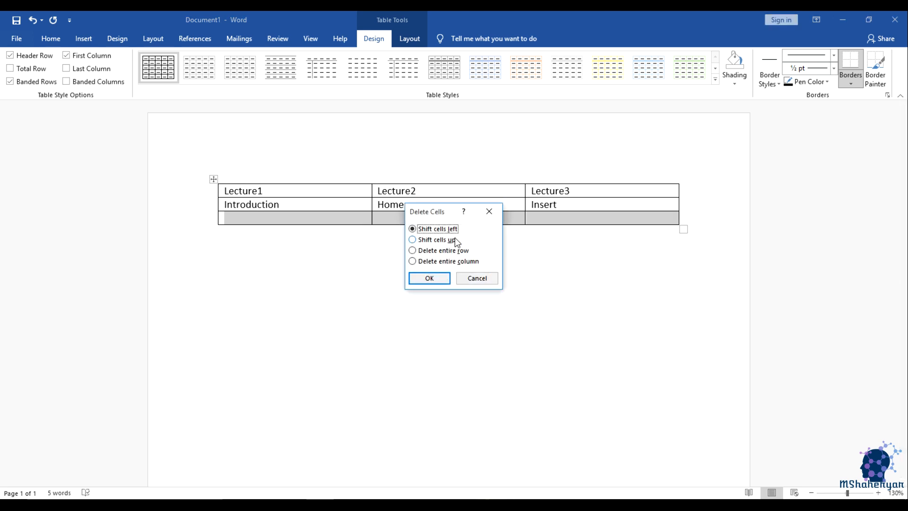
{"action": "left_click_drag", "start_coordinate": [443, 214], "coordinate": [438, 243]}
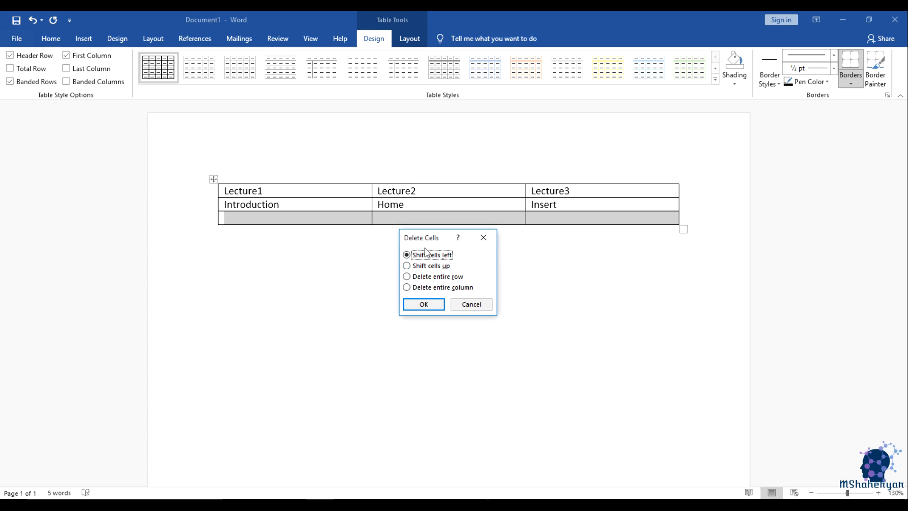
{"action": "left_click", "coordinate": [443, 279]}
{"action": "left_click", "coordinate": [428, 303]}
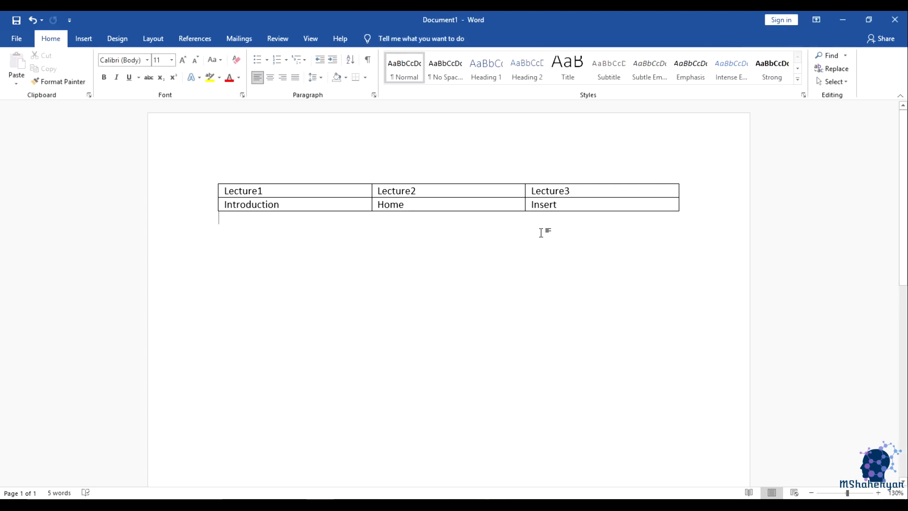
Add a new empty row at the end of the table, continuing from the Insert cell.
{"action": "left_click", "coordinate": [566, 208]}
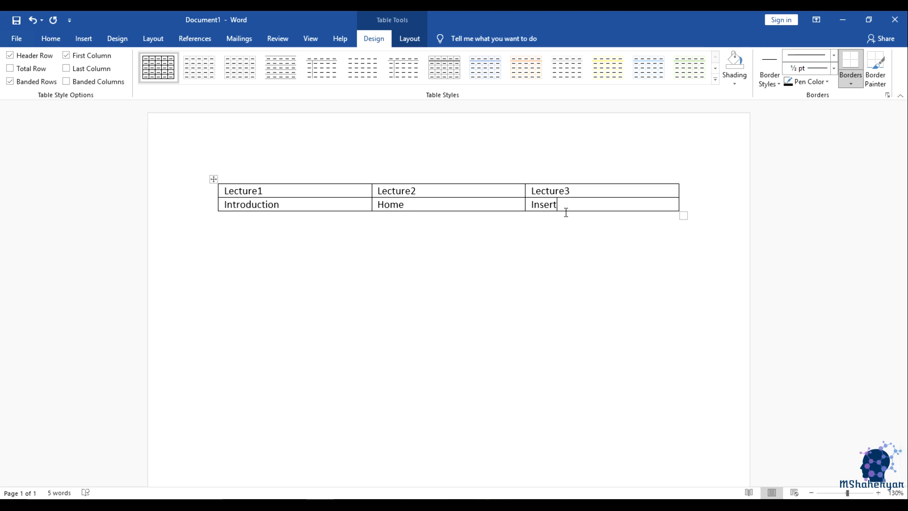
{"action": "key", "text": "Tab"}
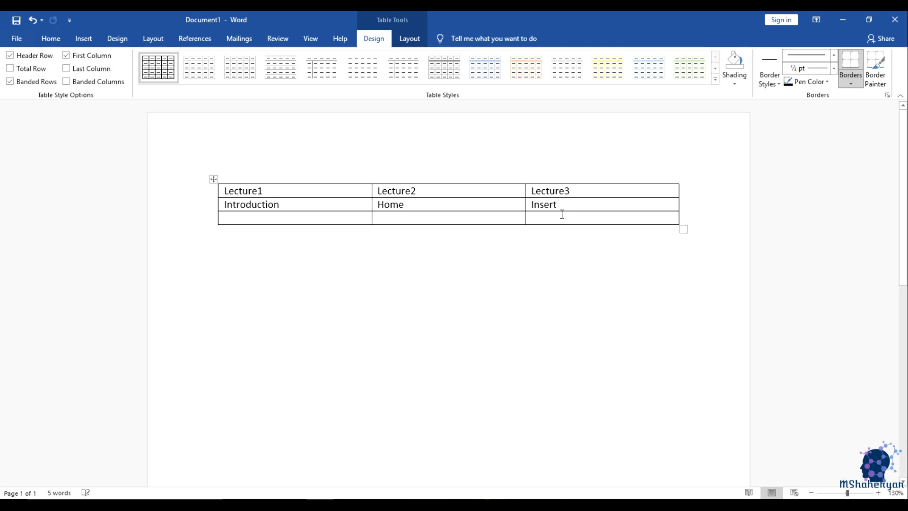
{"action": "left_click", "coordinate": [582, 207]}
{"action": "left_click_drag", "start_coordinate": [242, 218], "coordinate": [584, 216]}
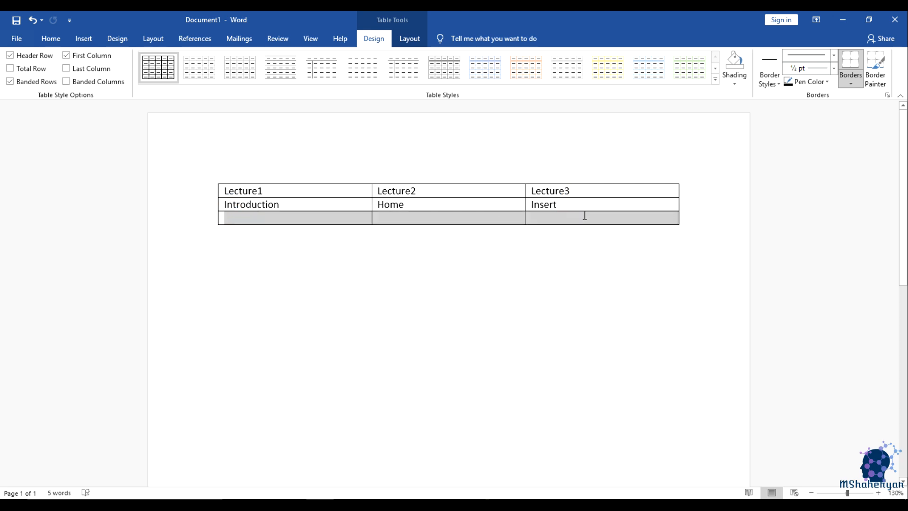
{"action": "left_click", "coordinate": [296, 219]}
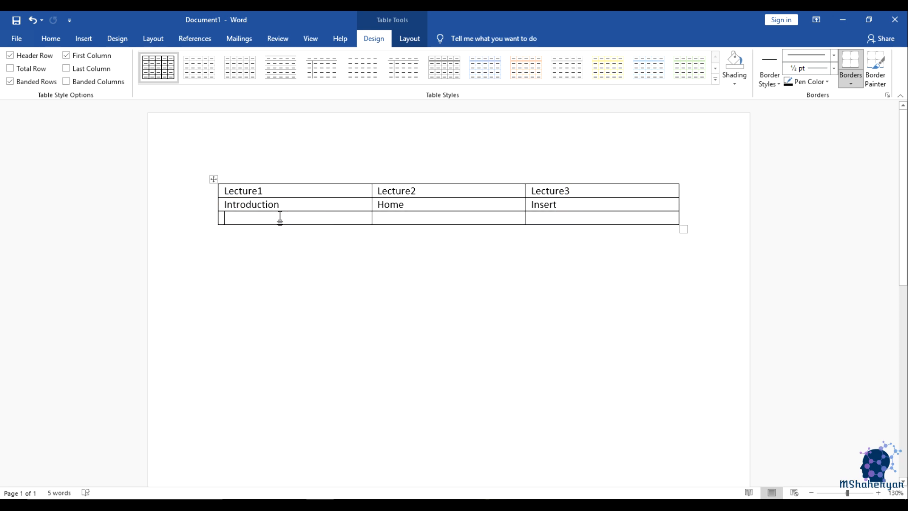
Insert another empty row below the table's third row.
{"action": "right_click", "coordinate": [280, 216]}
{"action": "mouse_move", "coordinate": [352, 326]}
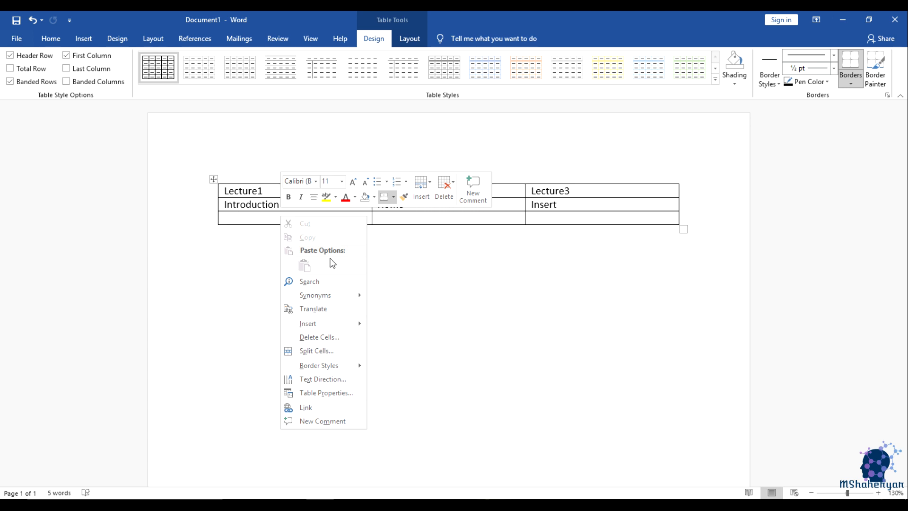
{"action": "right_click", "coordinate": [260, 219]}
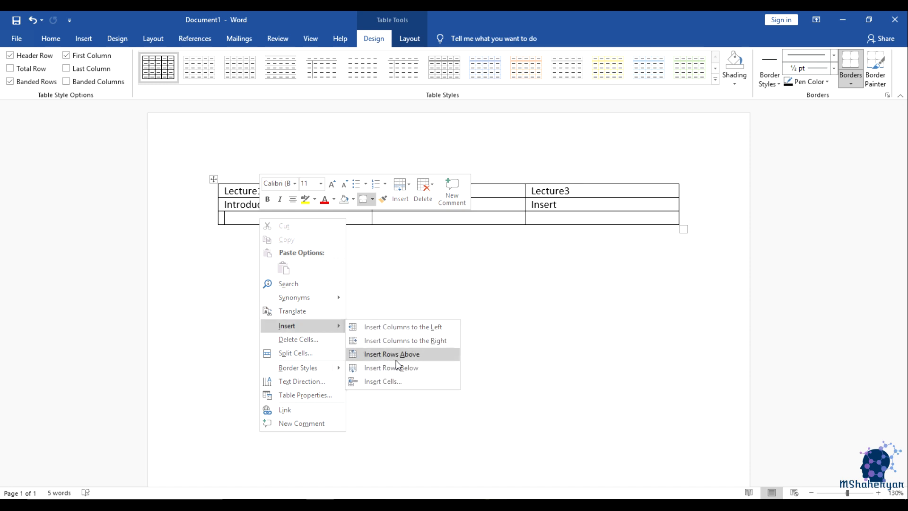
{"action": "left_click", "coordinate": [398, 372]}
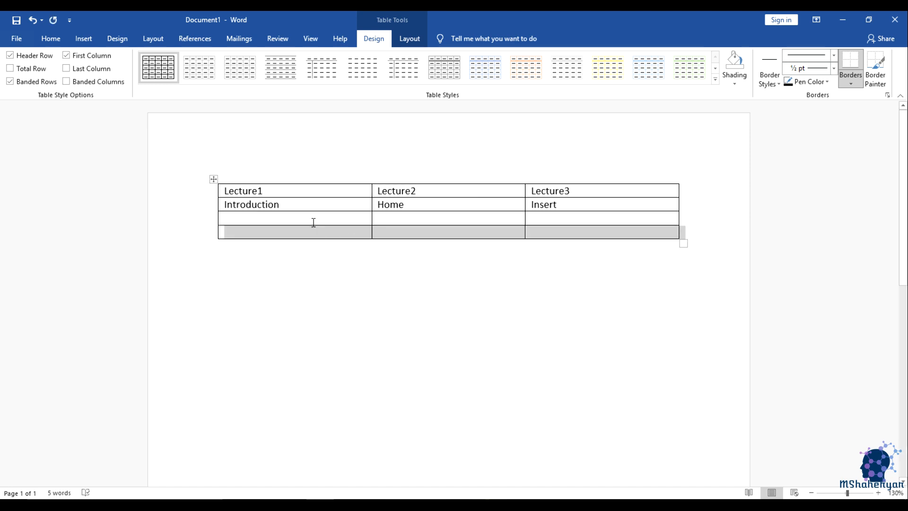
Delete both empty rows beneath the Introduction, Home and Insert row.
{"action": "left_click_drag", "start_coordinate": [260, 216], "coordinate": [573, 228]}
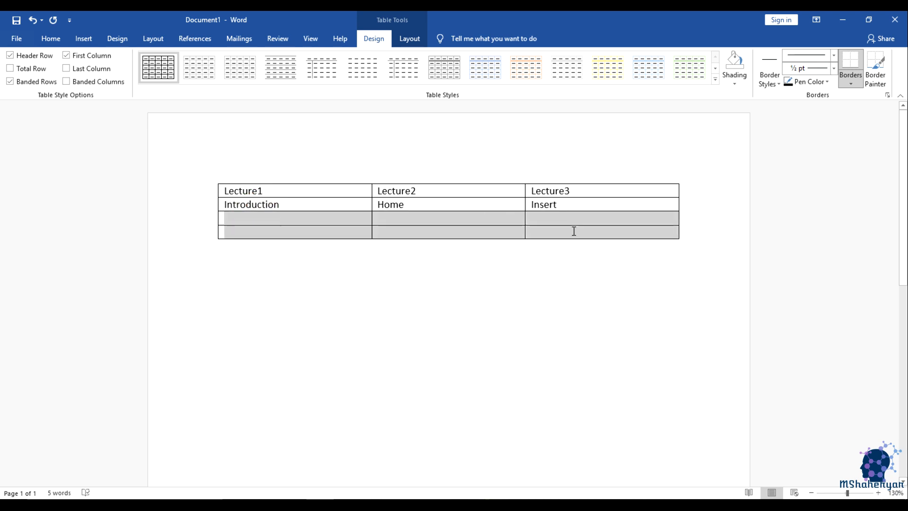
{"action": "right_click", "coordinate": [491, 216]}
{"action": "left_click", "coordinate": [528, 296]}
{"action": "left_click", "coordinate": [445, 276]}
{"action": "left_click", "coordinate": [439, 301]}
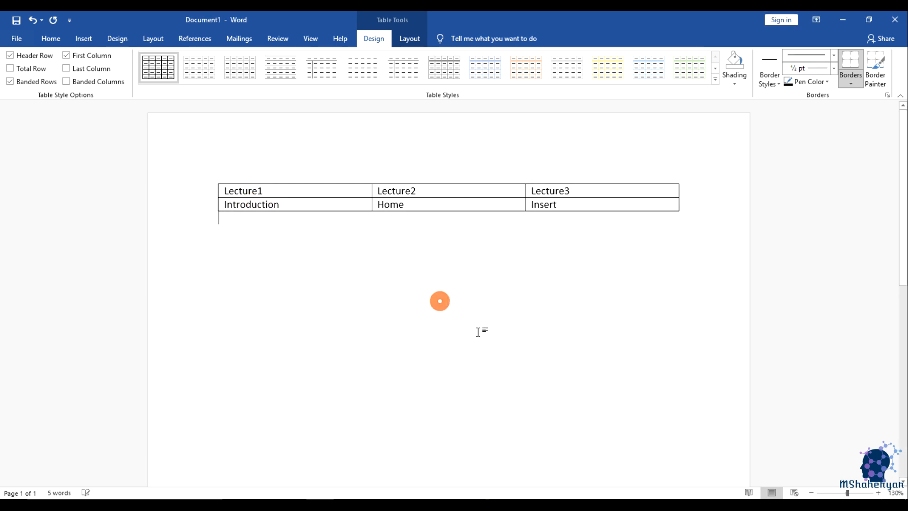
Enlarge the whole table, making its two rows about five times taller and its columns slightly wider.
{"action": "left_click", "coordinate": [660, 200]}
{"action": "left_click", "coordinate": [683, 217]}
{"action": "left_click_drag", "start_coordinate": [683, 224], "coordinate": [680, 326]}
{"action": "mouse_move", "coordinate": [689, 327]}
{"action": "left_mouse_down"}
{"action": "mouse_move", "coordinate": [697, 310]}
{"action": "mouse_move", "coordinate": [706, 328]}
{"action": "left_mouse_up"}
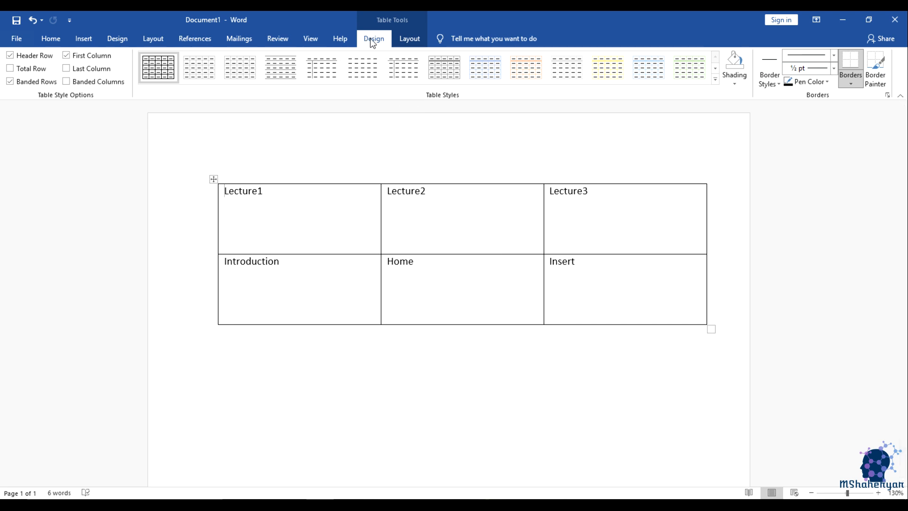
Try the plain table styles one after another on the lecture table.
{"action": "left_click", "coordinate": [190, 73]}
{"action": "left_click", "coordinate": [235, 73]}
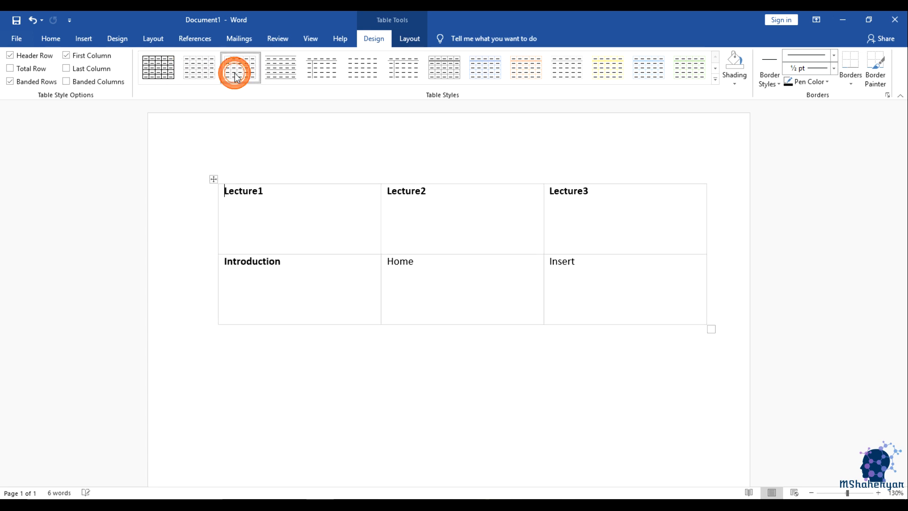
{"action": "left_click", "coordinate": [292, 75]}
{"action": "left_click", "coordinate": [318, 77]}
{"action": "left_click", "coordinate": [364, 75]}
{"action": "left_click", "coordinate": [411, 77]}
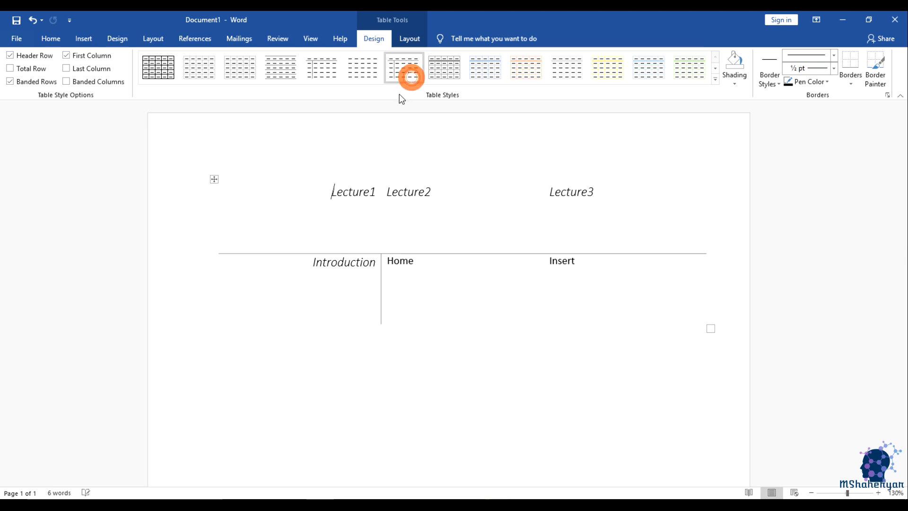
Try the light grid table styles on the lecture table, from black through the accent colors to green.
{"action": "left_click", "coordinate": [447, 70]}
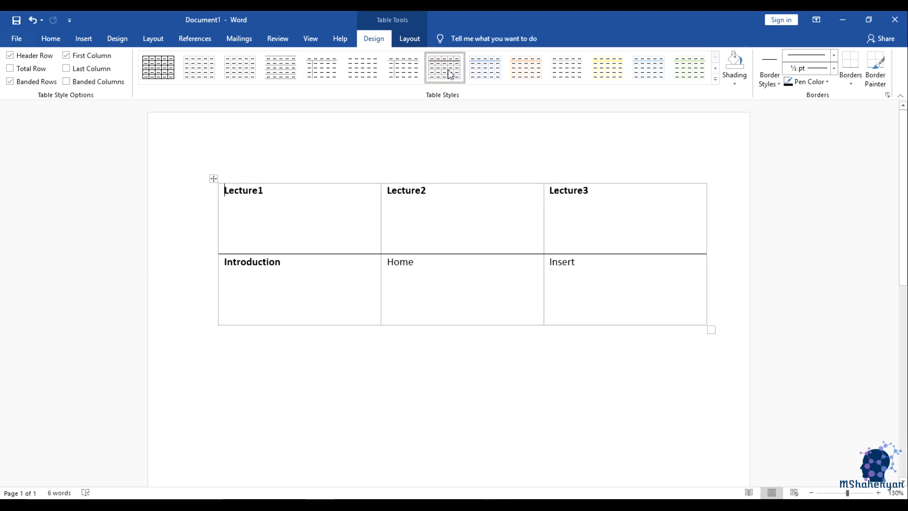
{"action": "left_click", "coordinate": [486, 71]}
{"action": "left_click", "coordinate": [522, 74]}
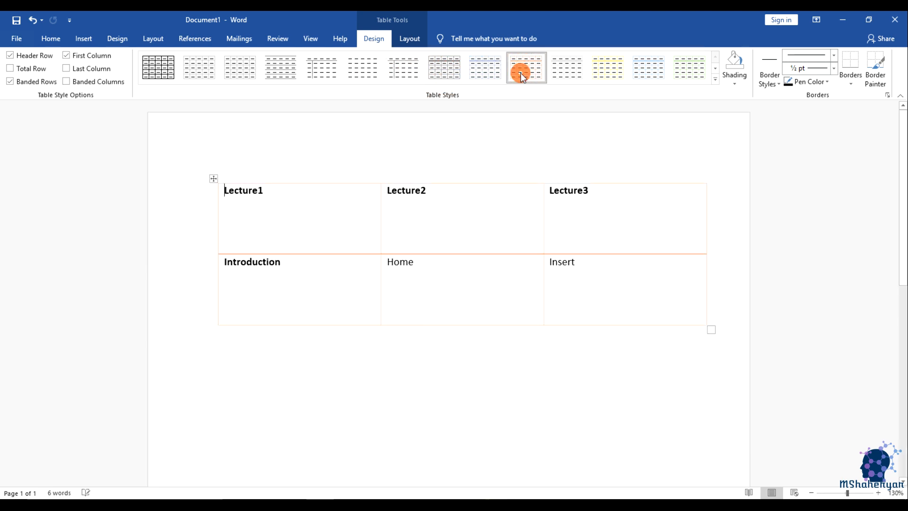
{"action": "left_click", "coordinate": [554, 71]}
{"action": "left_click", "coordinate": [613, 76]}
{"action": "left_click", "coordinate": [650, 71]}
{"action": "left_click", "coordinate": [689, 68]}
{"action": "left_click", "coordinate": [715, 68]}
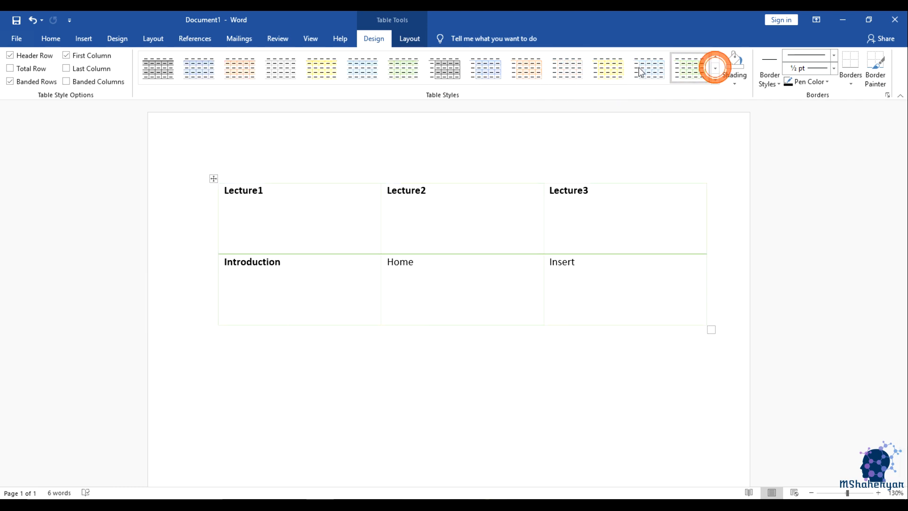
Apply the solid green list table style and replace it with the list style having an orange header and light-orange banded rows.
{"action": "left_click", "coordinate": [714, 81]}
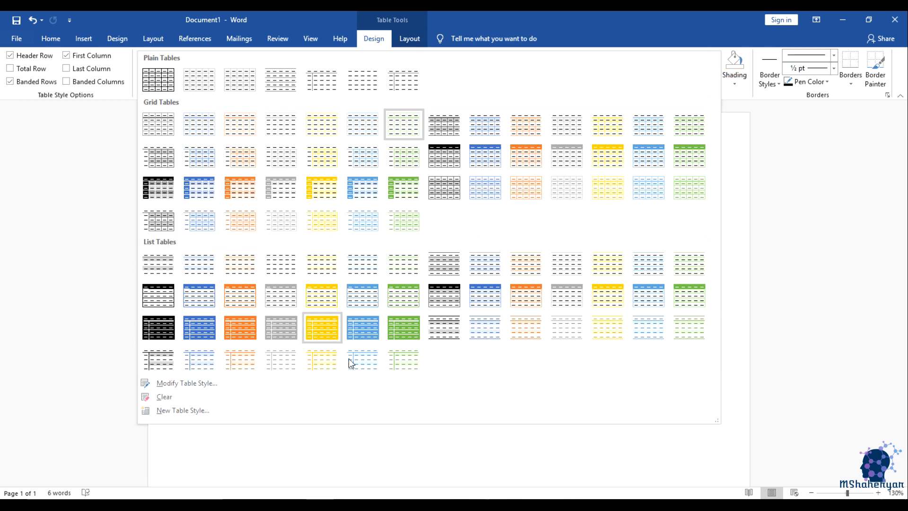
{"action": "left_click", "coordinate": [400, 334]}
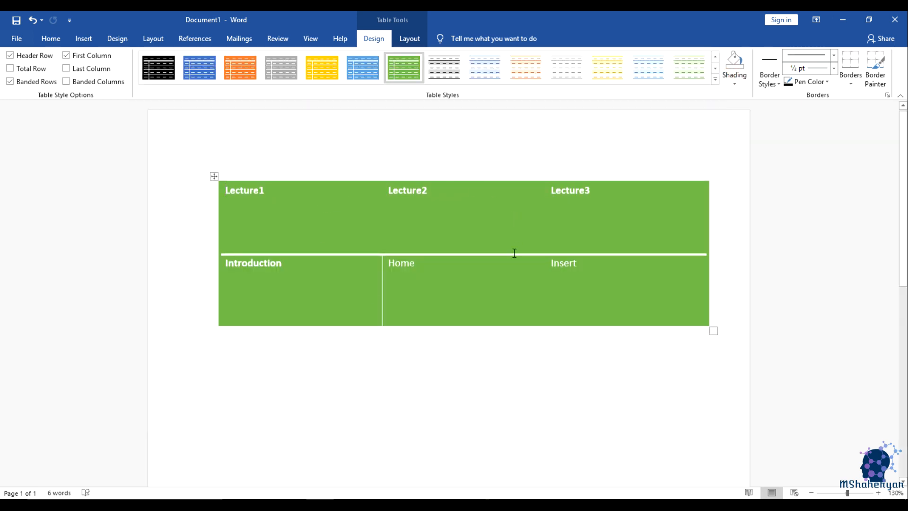
{"action": "left_click", "coordinate": [714, 79]}
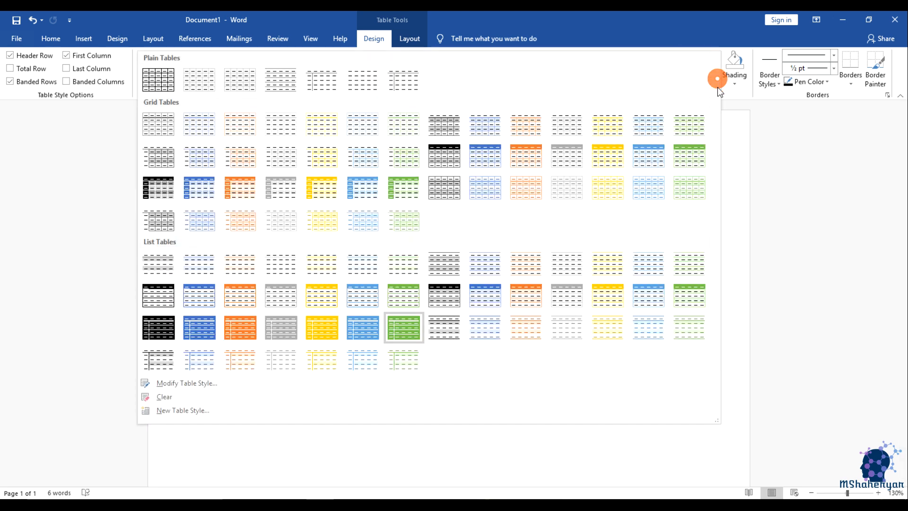
{"action": "left_click", "coordinate": [527, 296]}
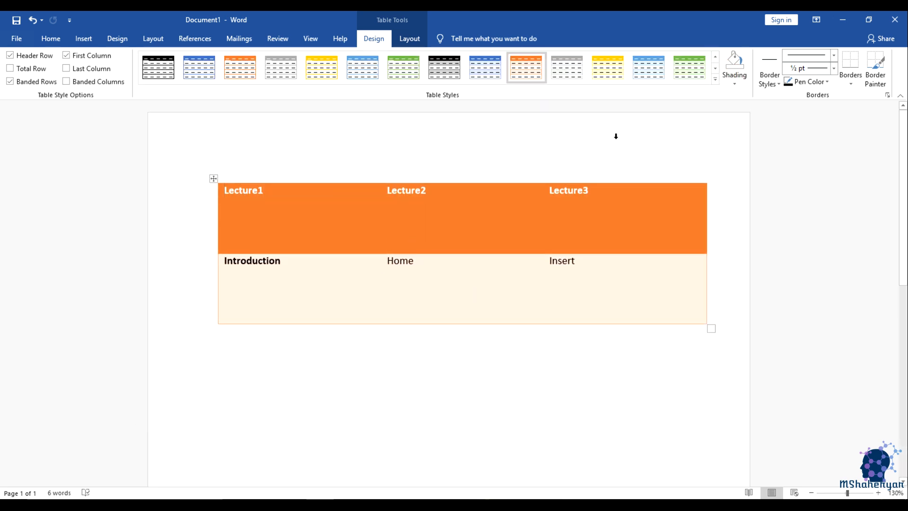
Preview the shading colors for the header cell and pick the gray 1½ pt theme border style, leaving border painting without drawing.
{"action": "left_click", "coordinate": [738, 80]}
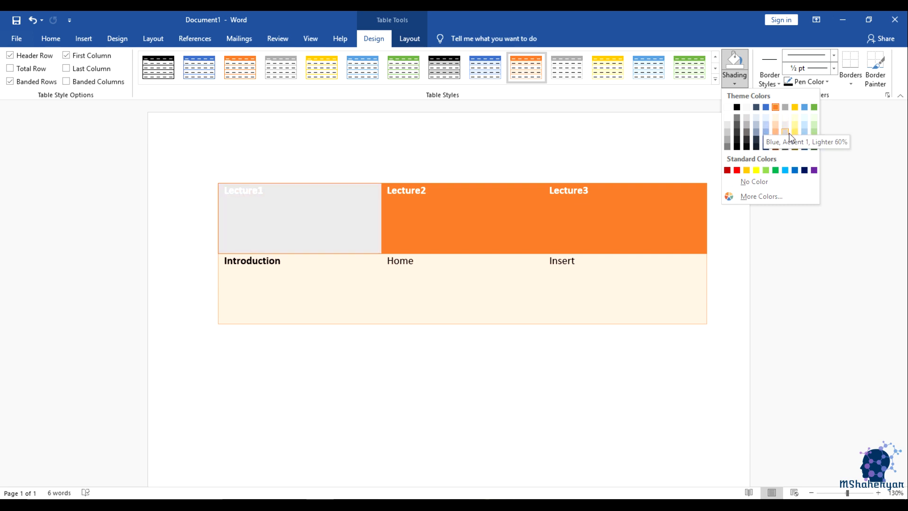
{"action": "left_click", "coordinate": [595, 206]}
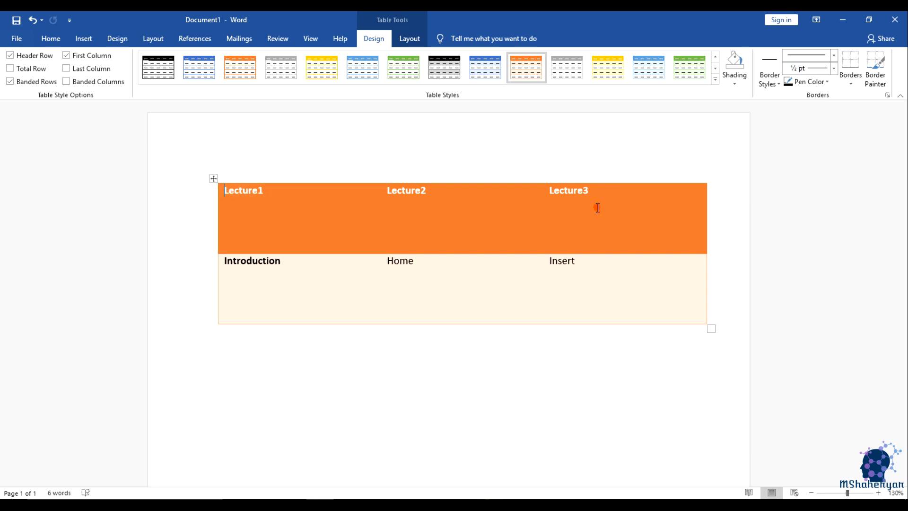
{"action": "left_click", "coordinate": [779, 84]}
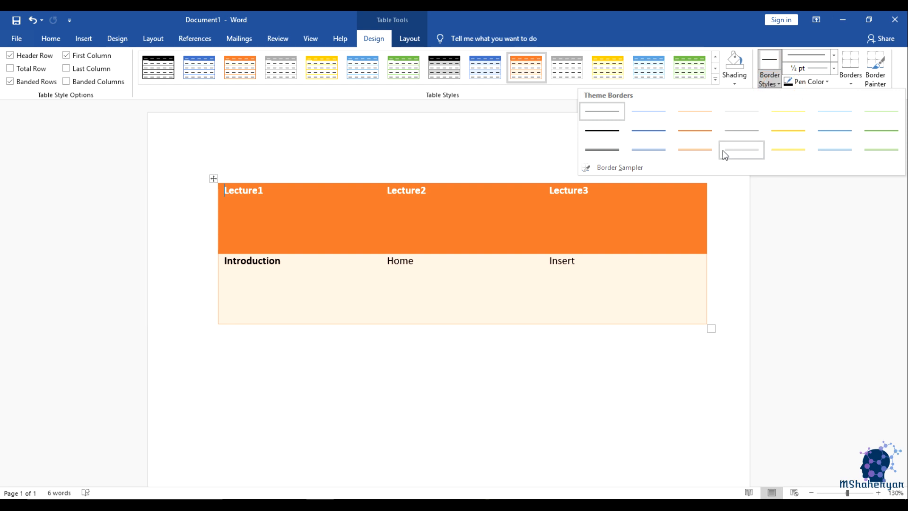
{"action": "left_click", "coordinate": [740, 139]}
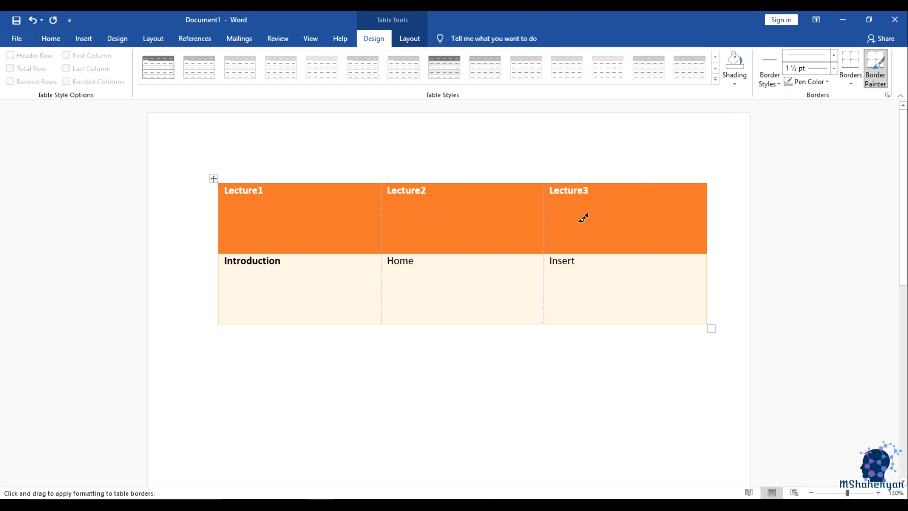
{"action": "left_click", "coordinate": [715, 58]}
{"action": "left_click", "coordinate": [714, 71]}
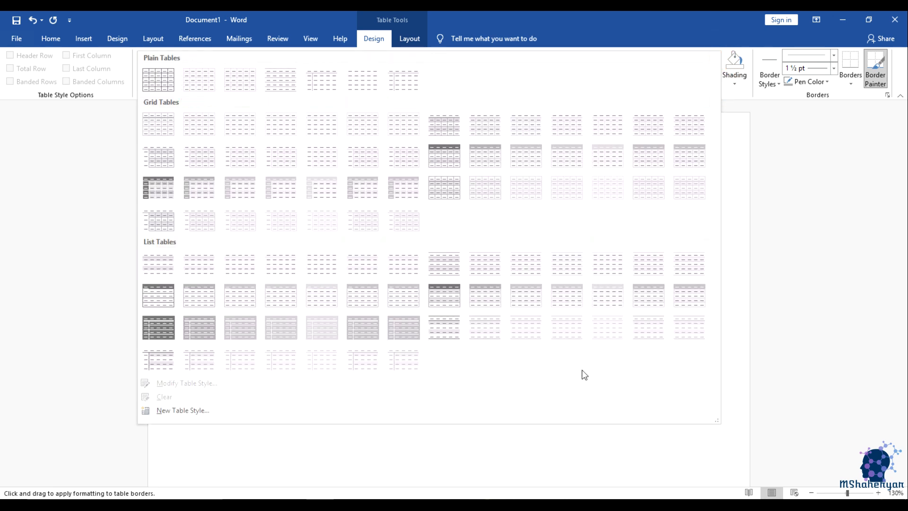
{"action": "left_click", "coordinate": [573, 490]}
{"action": "left_click", "coordinate": [710, 330]}
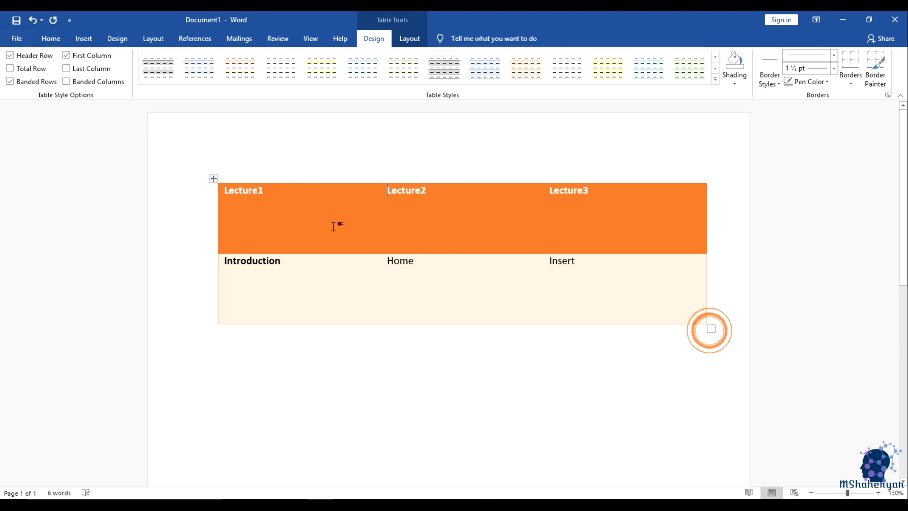
Apply the light-blue banded list style to the whole lecture table and replace it with the plain black grid style.
{"action": "left_click", "coordinate": [213, 179]}
{"action": "left_click", "coordinate": [352, 78]}
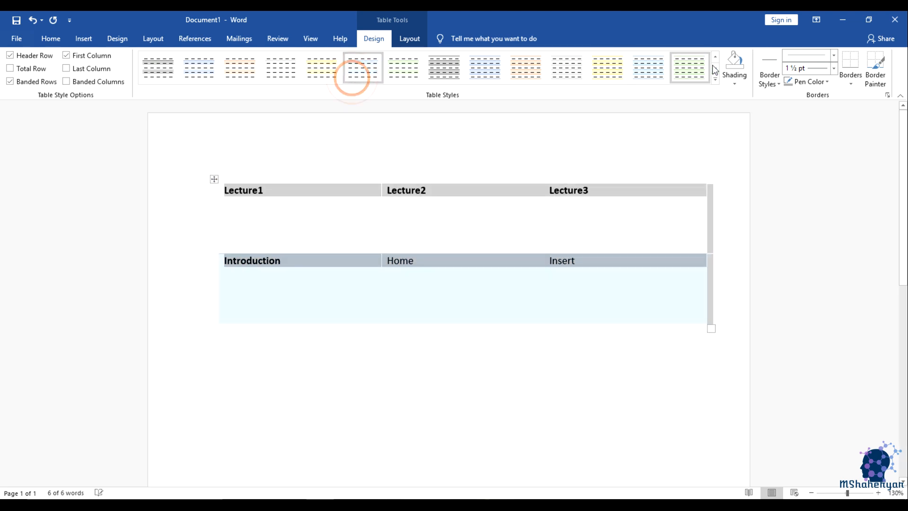
{"action": "left_click", "coordinate": [715, 82]}
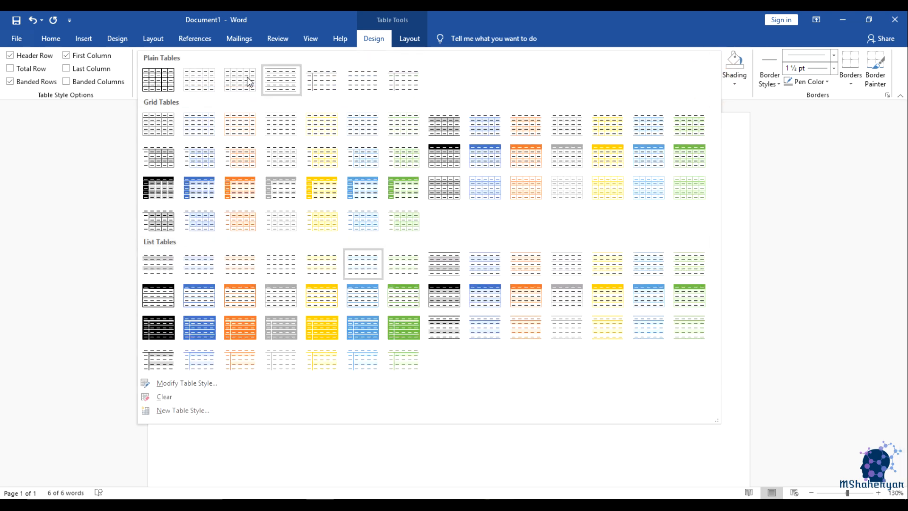
{"action": "left_click", "coordinate": [157, 84]}
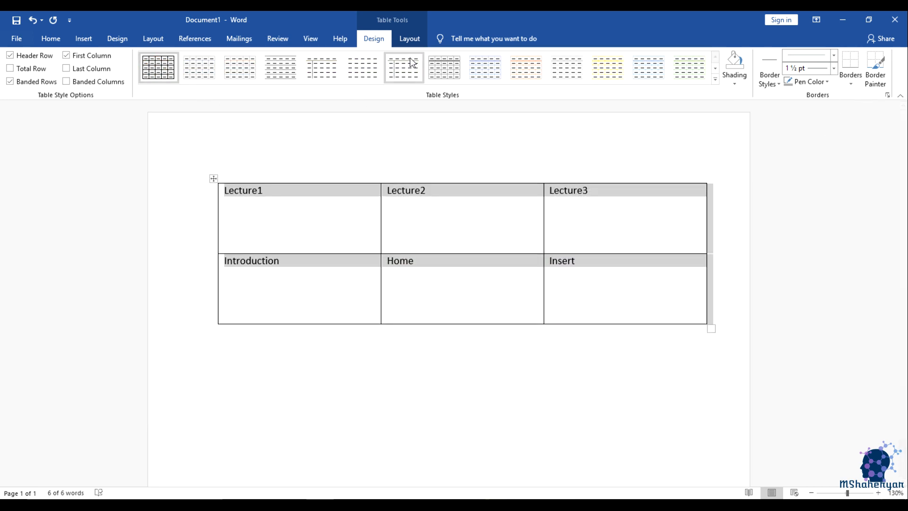
Try the cell alignment options on the whole lecture table, finishing with the text centered horizontally and vertically.
{"action": "left_click", "coordinate": [408, 39]}
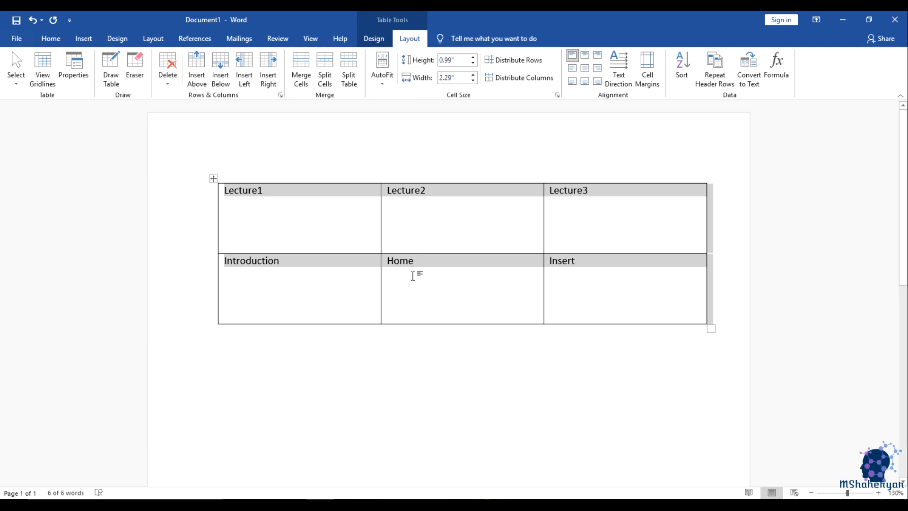
{"action": "left_click", "coordinate": [585, 58]}
{"action": "left_click", "coordinate": [598, 55]}
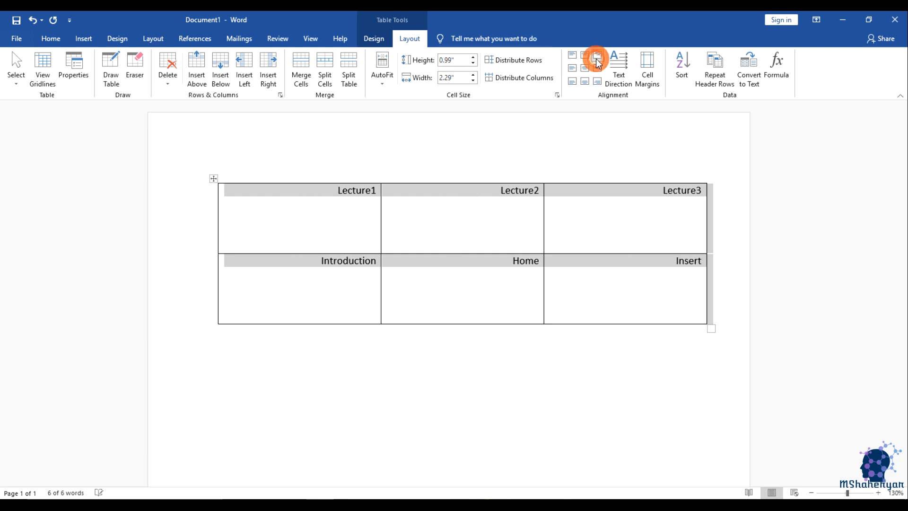
{"action": "left_click", "coordinate": [585, 68]}
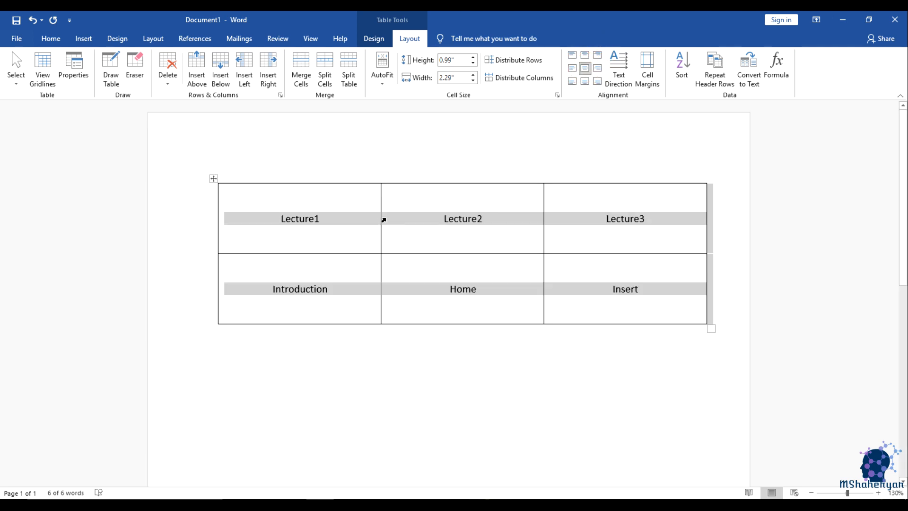
{"action": "left_click", "coordinate": [573, 69]}
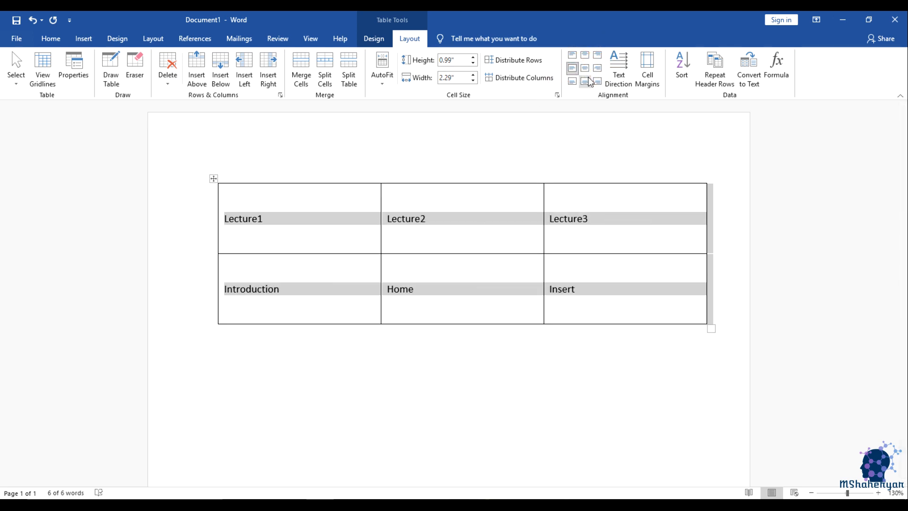
{"action": "left_click", "coordinate": [598, 68]}
{"action": "left_click", "coordinate": [586, 82]}
{"action": "left_click", "coordinate": [573, 81]}
{"action": "left_click", "coordinate": [595, 82]}
{"action": "left_click", "coordinate": [584, 82]}
{"action": "left_click", "coordinate": [572, 69]}
{"action": "left_click", "coordinate": [585, 68]}
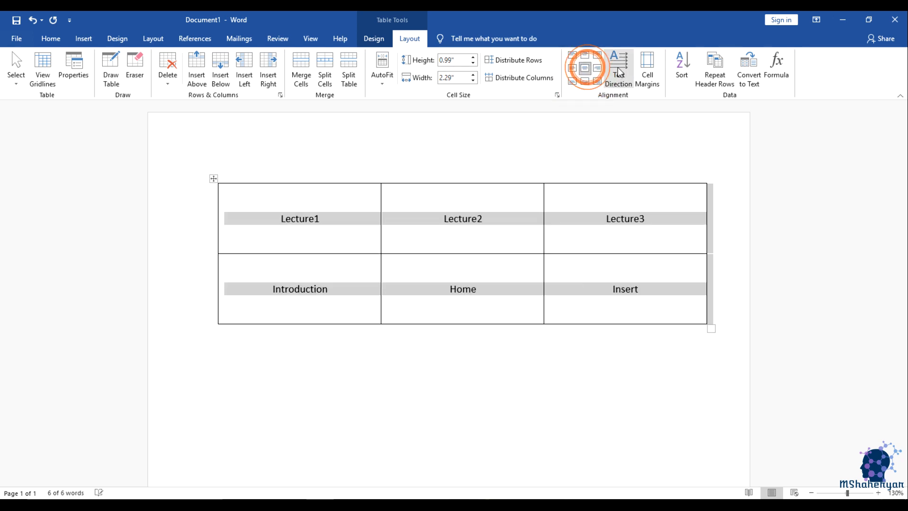
Cycle the text direction of all the lecture table's cells through the rotated orientations back to horizontal.
{"action": "left_click", "coordinate": [618, 69]}
{"action": "left_click", "coordinate": [622, 69]}
{"action": "left_click", "coordinate": [623, 69]}
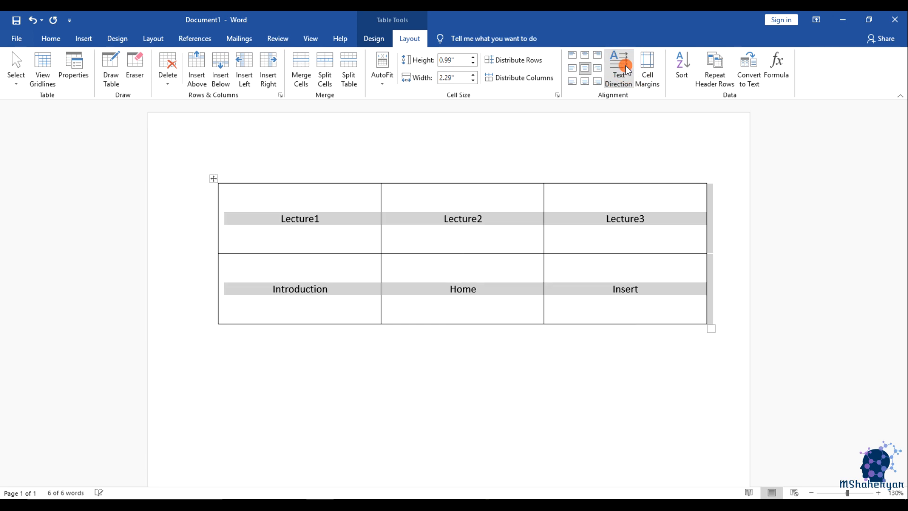
Allow spacing between the lecture table's cells in the cell margin options and turn that spacing off again.
{"action": "left_click", "coordinate": [647, 69]}
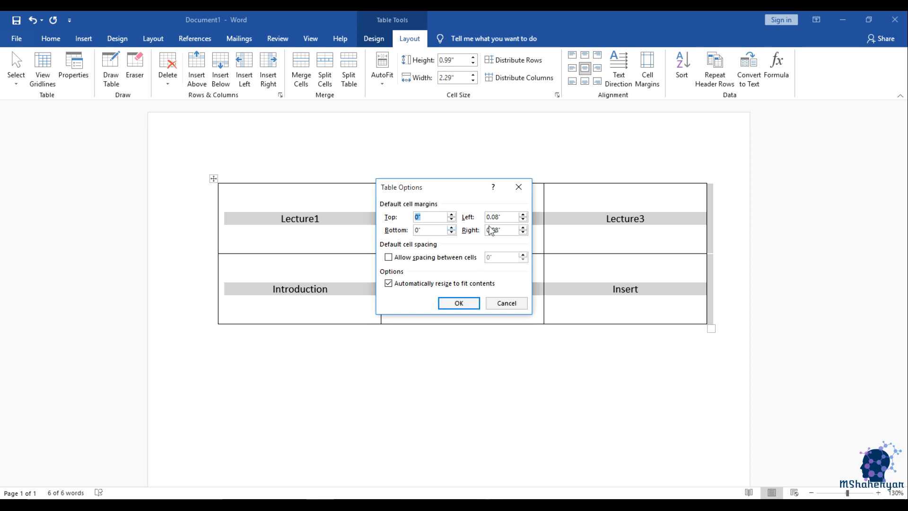
{"action": "left_click", "coordinate": [389, 257]}
{"action": "left_click", "coordinate": [461, 303]}
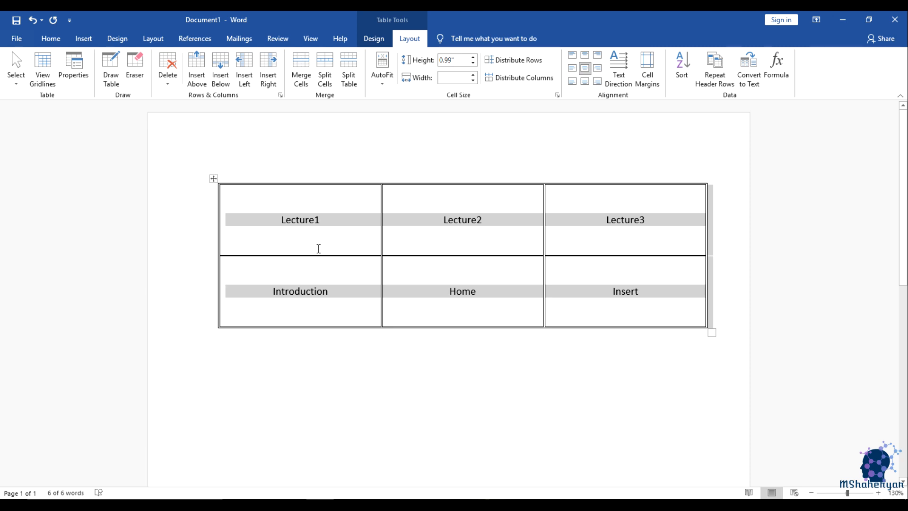
{"action": "left_click", "coordinate": [646, 68]}
{"action": "left_click", "coordinate": [429, 259]}
{"action": "left_click", "coordinate": [441, 303]}
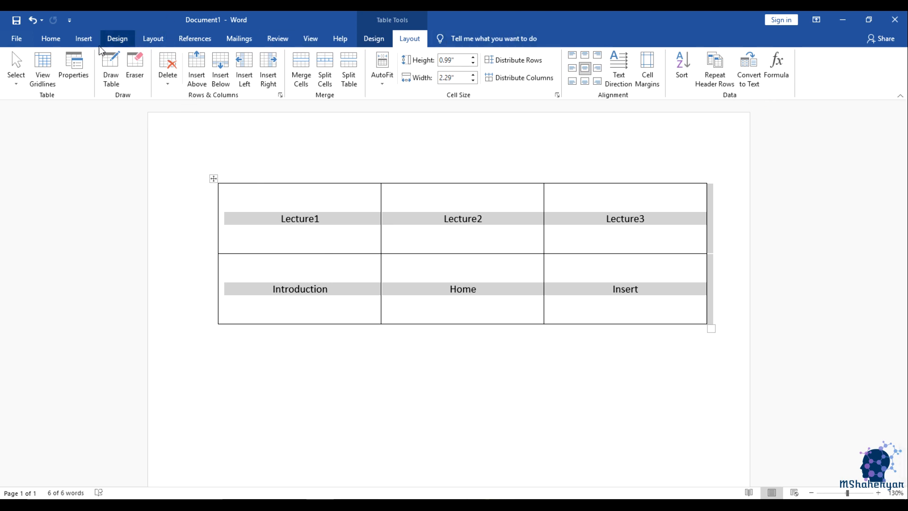
Draw the outline of a second table, about 5.11" wide and 1.82" high, below the lecture table.
{"action": "left_click", "coordinate": [84, 39]}
{"action": "left_click", "coordinate": [100, 79]}
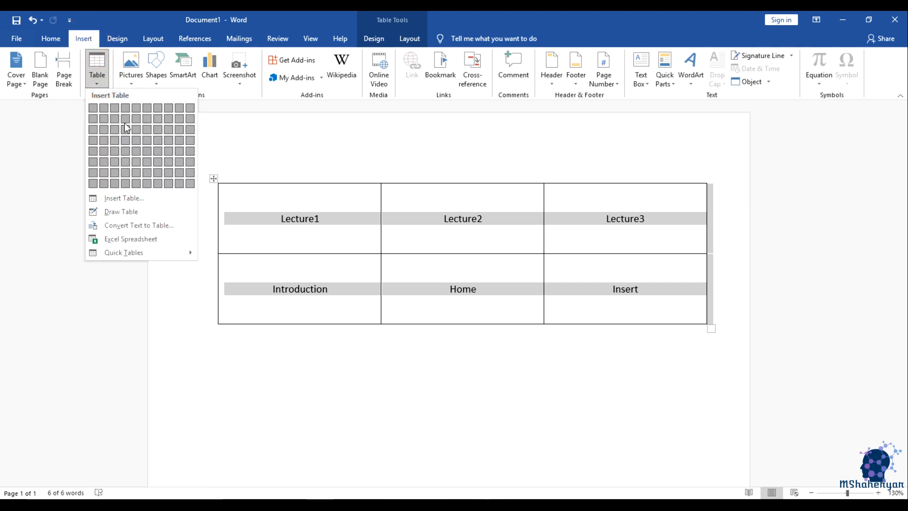
{"action": "left_click", "coordinate": [129, 212]}
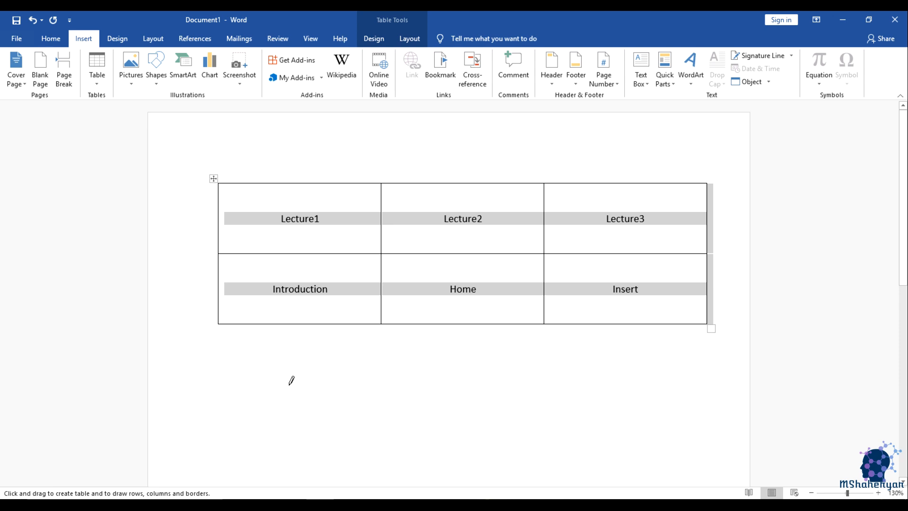
{"action": "scroll", "coordinate": [444, 342], "scroll_direction": "down", "scroll_amount": 2}
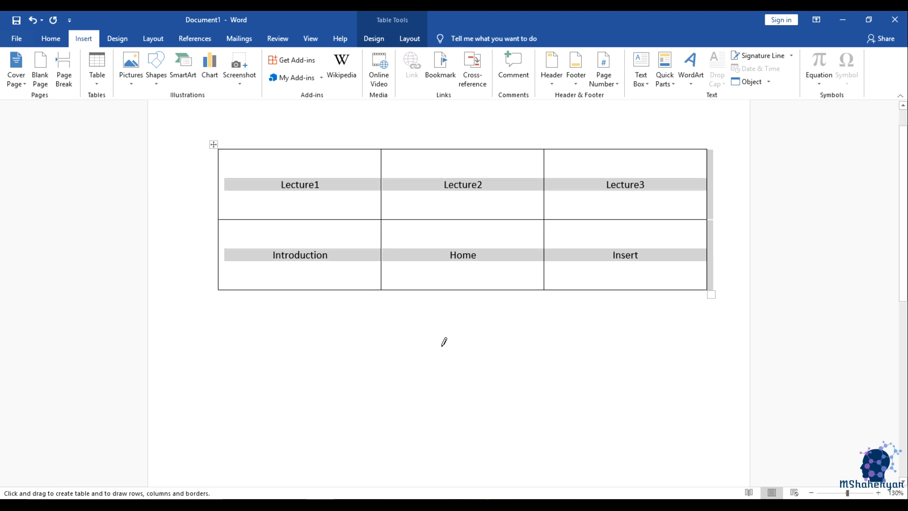
{"action": "scroll", "coordinate": [444, 341], "scroll_direction": "down", "scroll_amount": 2}
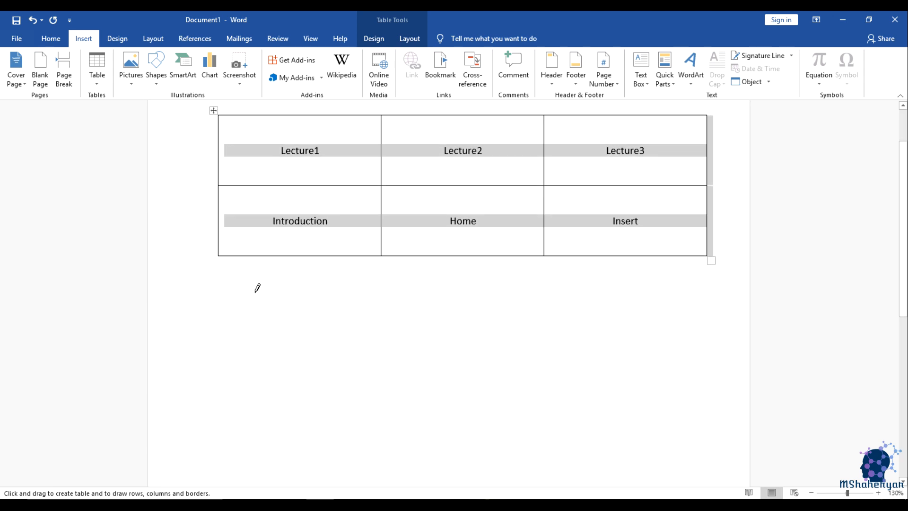
{"action": "mouse_move", "coordinate": [228, 296]}
{"action": "left_mouse_down"}
{"action": "mouse_move", "coordinate": [462, 314]}
{"action": "mouse_move", "coordinate": [589, 422]}
{"action": "left_mouse_up"}
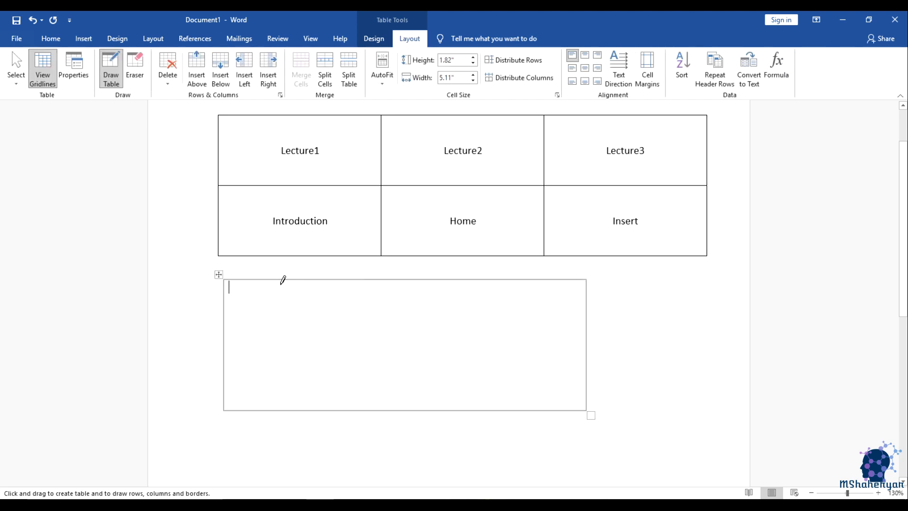
Draw lines inside the new table to divide it into four rows and three columns, the last one widest.
{"action": "left_click_drag", "start_coordinate": [392, 279], "coordinate": [378, 410]}
{"action": "left_click_drag", "start_coordinate": [229, 339], "coordinate": [539, 341]}
{"action": "left_click_drag", "start_coordinate": [225, 377], "coordinate": [476, 370]}
{"action": "left_click_drag", "start_coordinate": [221, 310], "coordinate": [359, 322]}
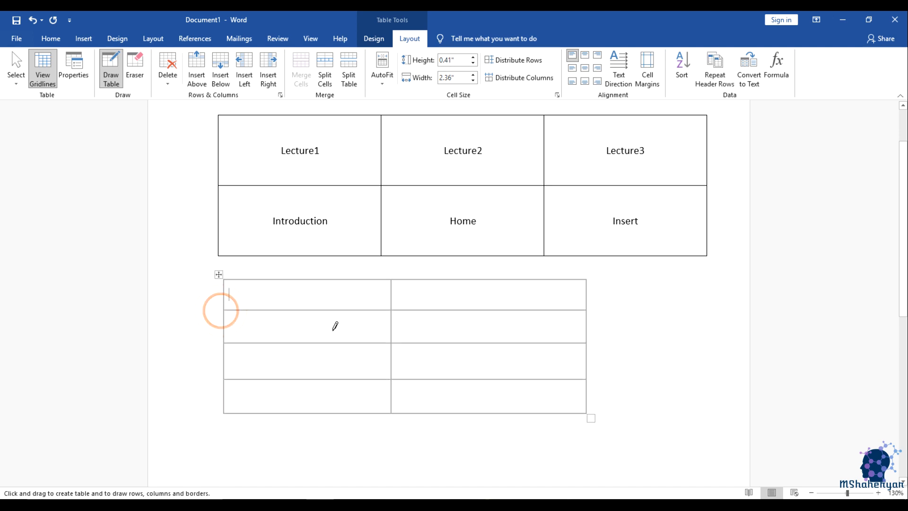
{"action": "left_click_drag", "start_coordinate": [305, 283], "coordinate": [305, 413]}
Try adding a divider in the drawn table's wide last column and a second line beside it, and undo both.
{"action": "mouse_move", "coordinate": [505, 283]}
{"action": "left_mouse_down"}
{"action": "mouse_move", "coordinate": [514, 338]}
{"action": "mouse_move", "coordinate": [506, 378]}
{"action": "left_mouse_up"}
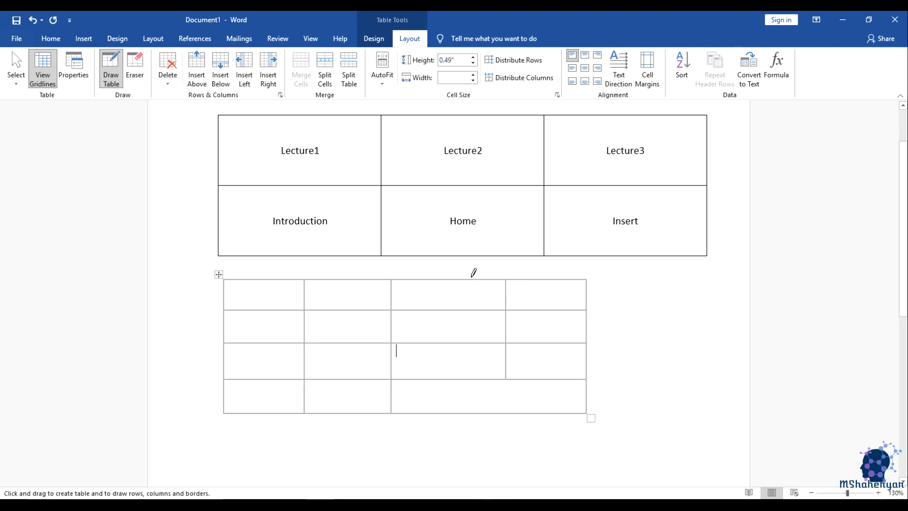
{"action": "left_click_drag", "start_coordinate": [473, 274], "coordinate": [488, 388]}
{"action": "scroll", "coordinate": [648, 334], "scroll_direction": "down", "scroll_amount": 3}
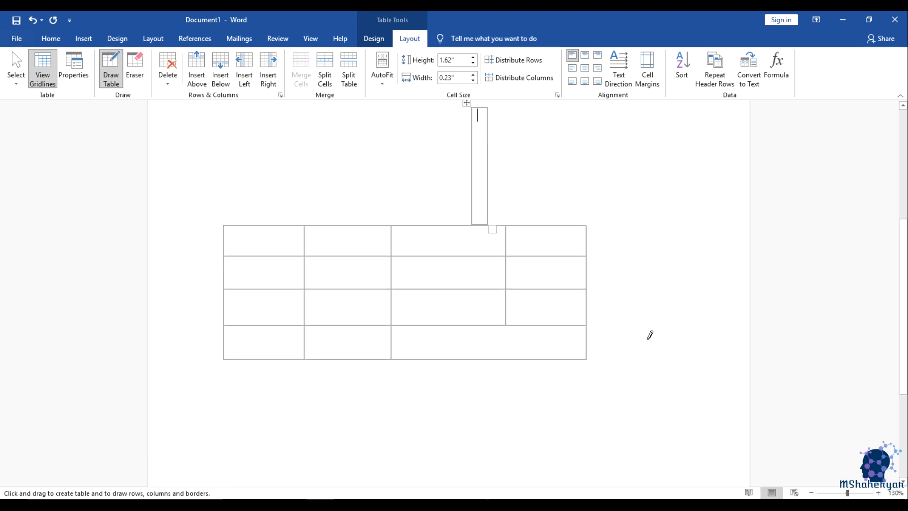
{"action": "key", "text": "ctrl+z"}
{"action": "scroll", "coordinate": [590, 324], "scroll_direction": "up", "scroll_amount": 3}
{"action": "key", "text": "ctrl+z"}
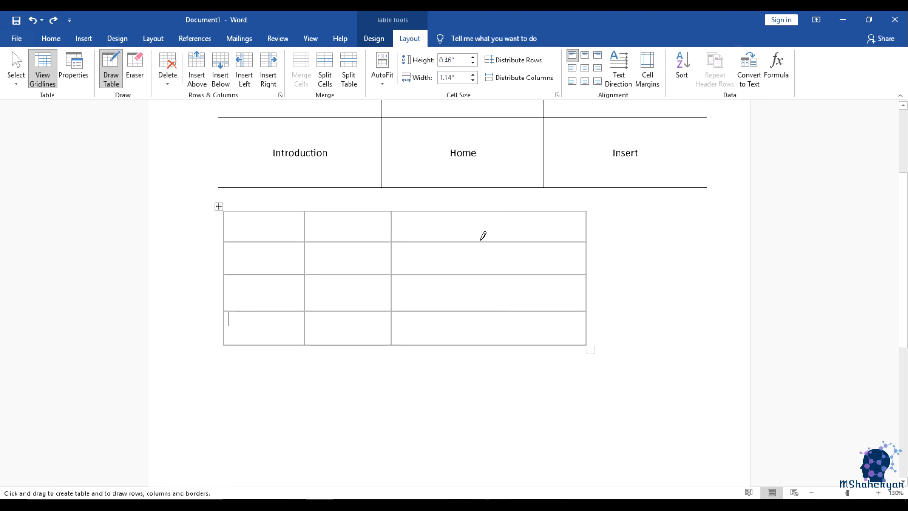
Divide the drawn table's wide last column into three with two full-height vertical lines and stop drawing.
{"action": "left_click_drag", "start_coordinate": [467, 211], "coordinate": [468, 344]}
{"action": "left_click_drag", "start_coordinate": [528, 213], "coordinate": [529, 343]}
{"action": "scroll", "coordinate": [428, 275], "scroll_direction": "up", "scroll_amount": 1}
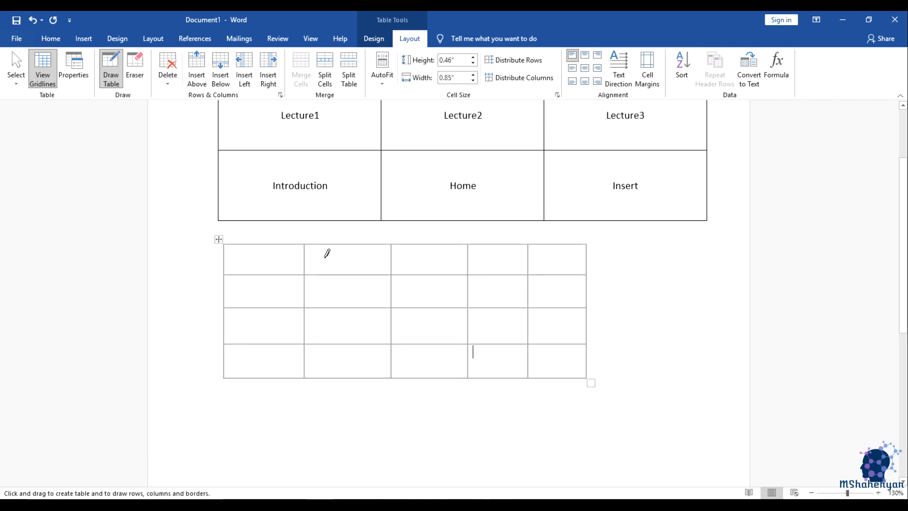
{"action": "key", "text": "Escape"}
Try several plain and light grid styles on the whole drawn table, finishing with the light-blue grid style.
{"action": "left_click", "coordinate": [218, 240]}
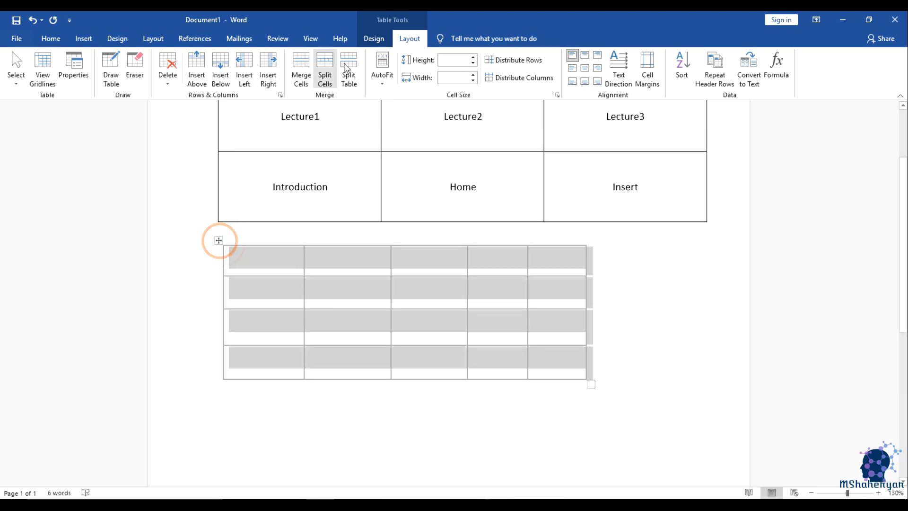
{"action": "left_click", "coordinate": [374, 39]}
{"action": "left_click", "coordinate": [265, 69]}
{"action": "left_click", "coordinate": [322, 71]}
{"action": "left_click", "coordinate": [362, 70]}
{"action": "left_click", "coordinate": [490, 70]}
{"action": "left_click", "coordinate": [637, 69]}
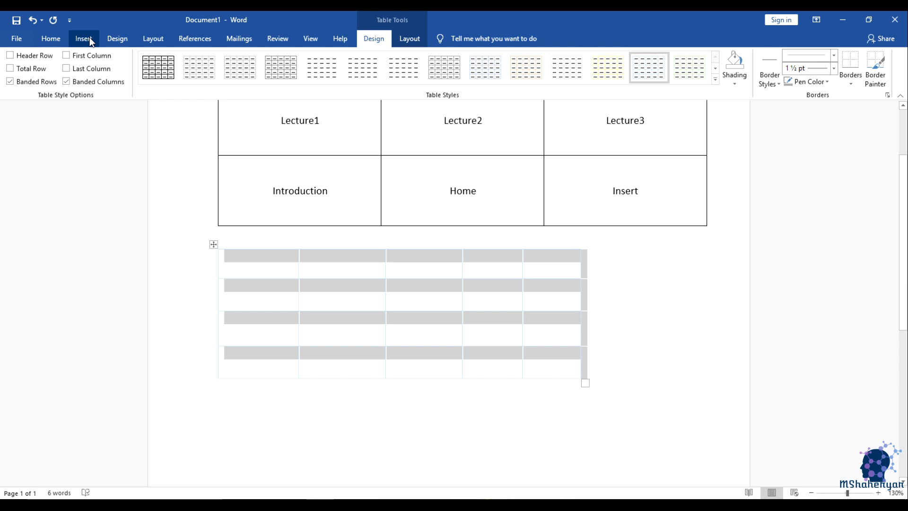
Cut the whole drawn table out of the document.
{"action": "right_click", "coordinate": [212, 245]}
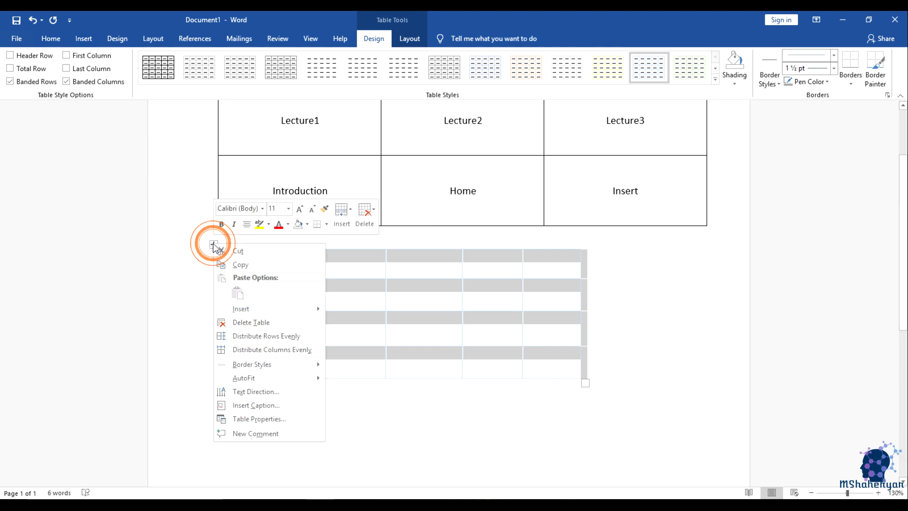
{"action": "left_click", "coordinate": [238, 254]}
{"action": "scroll", "coordinate": [363, 302], "scroll_direction": "up", "scroll_amount": 2}
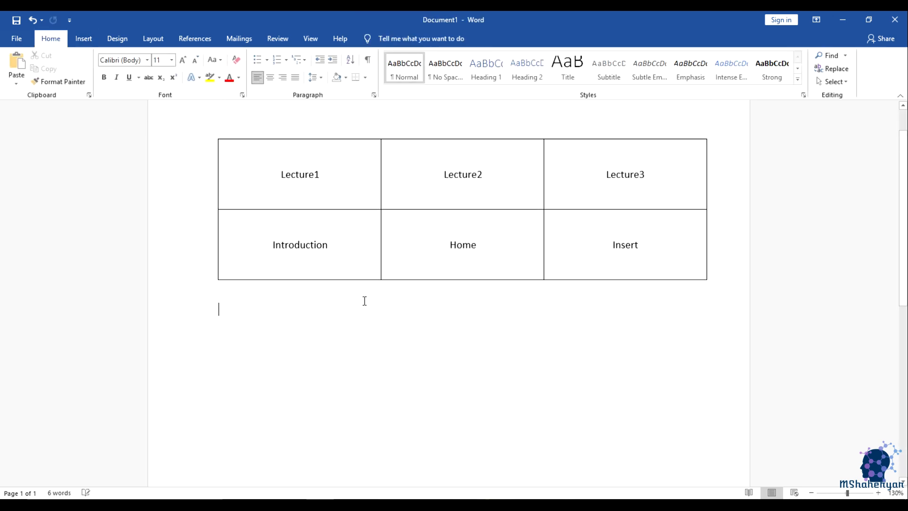
{"action": "left_click", "coordinate": [90, 41]}
{"action": "left_click", "coordinate": [338, 238]}
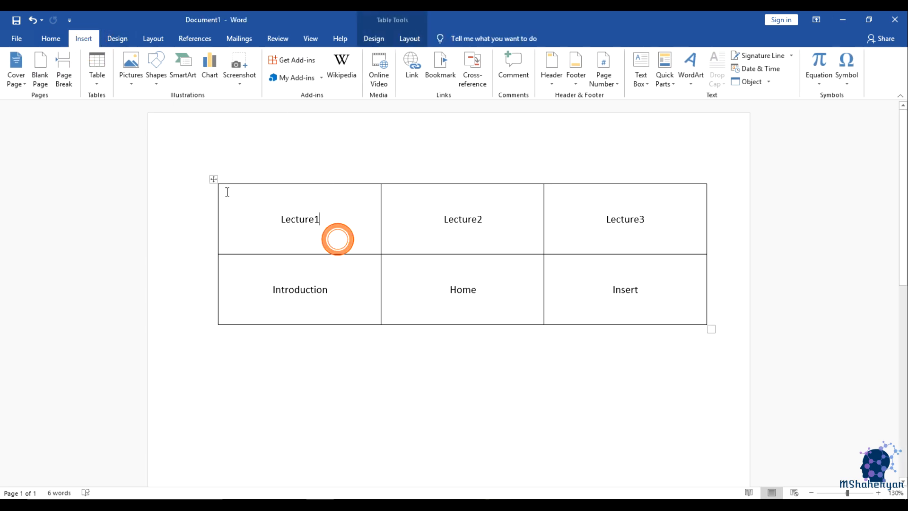
{"action": "left_click", "coordinate": [214, 179]}
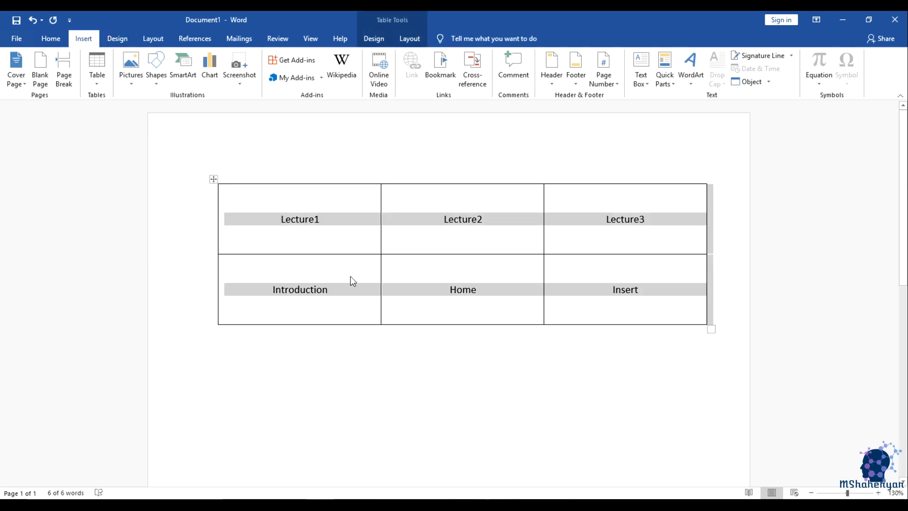
{"action": "left_click", "coordinate": [534, 290]}
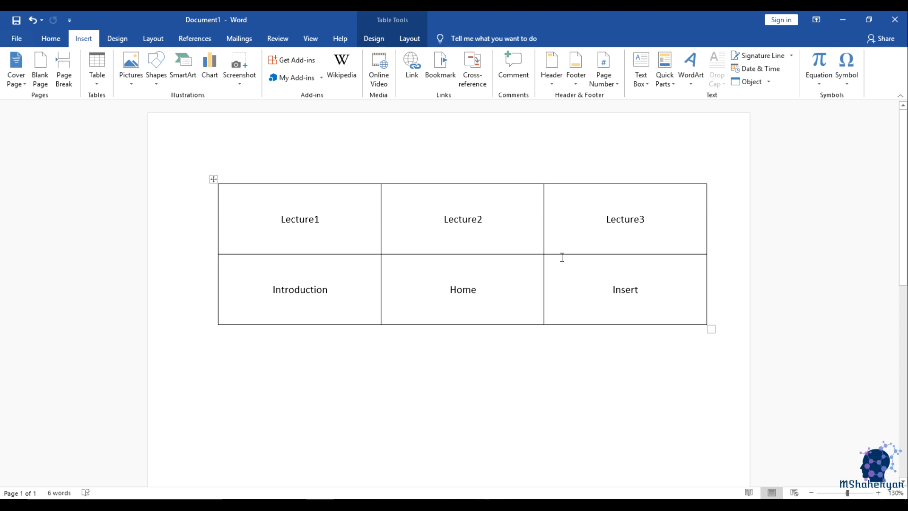
Start a caption for the whole lecture table with the label Table, positioned above the selected item.
{"action": "left_click", "coordinate": [327, 179]}
{"action": "left_click", "coordinate": [314, 387]}
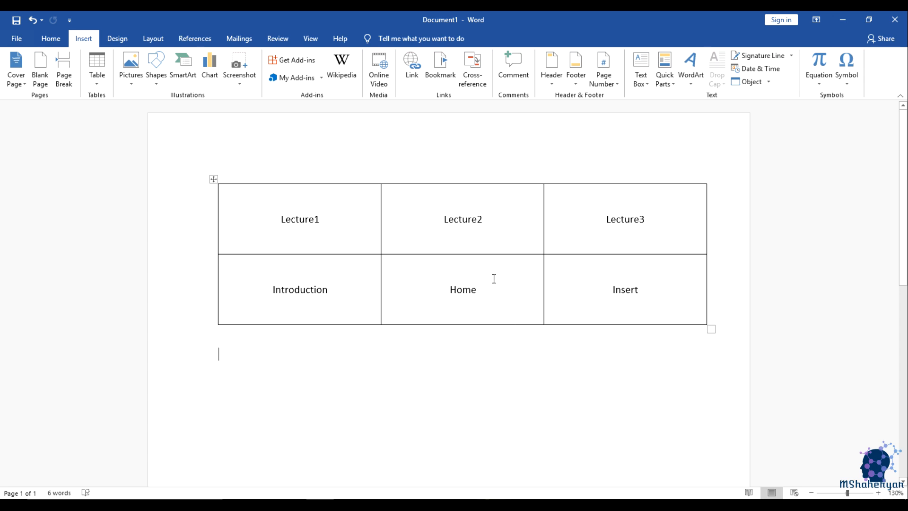
{"action": "left_click", "coordinate": [211, 181]}
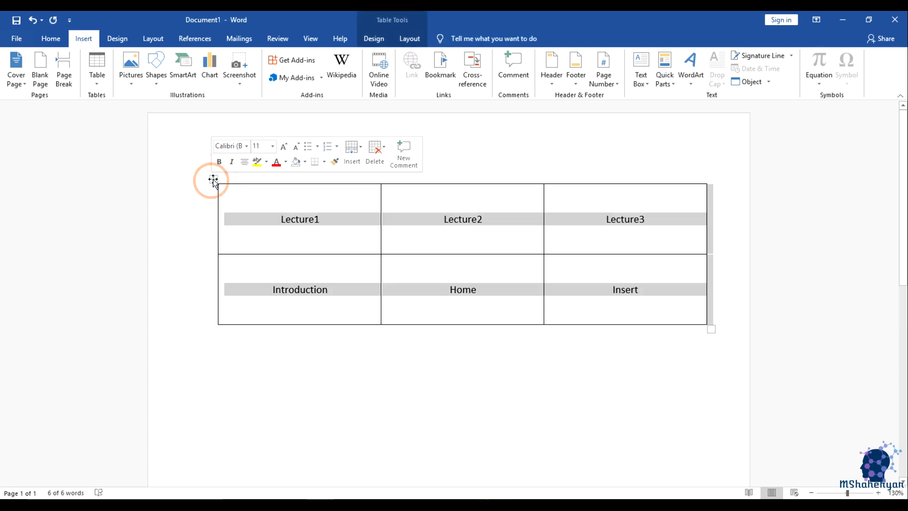
{"action": "right_click", "coordinate": [213, 181]}
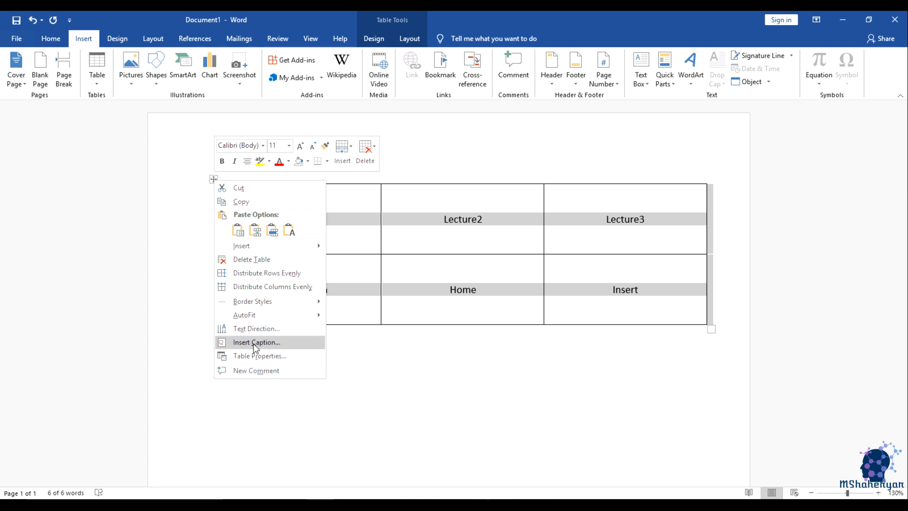
{"action": "left_click", "coordinate": [263, 344]}
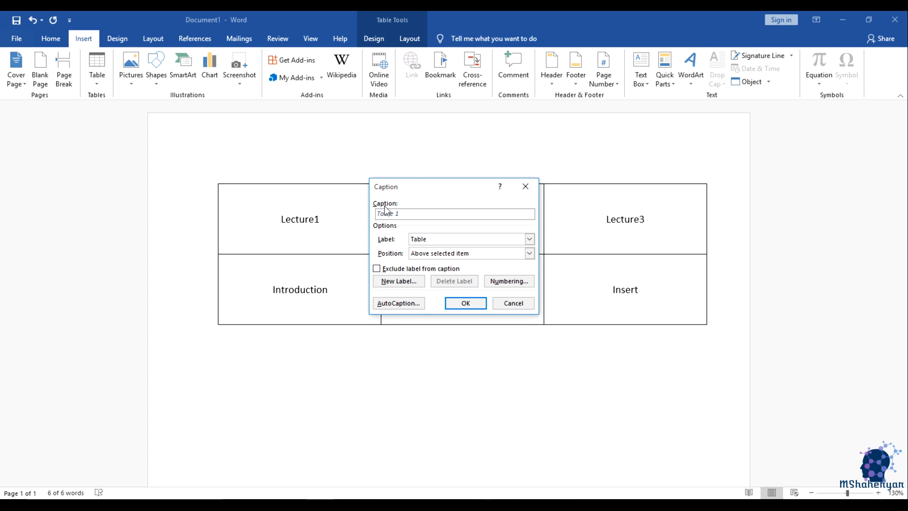
{"action": "left_click", "coordinate": [530, 239]}
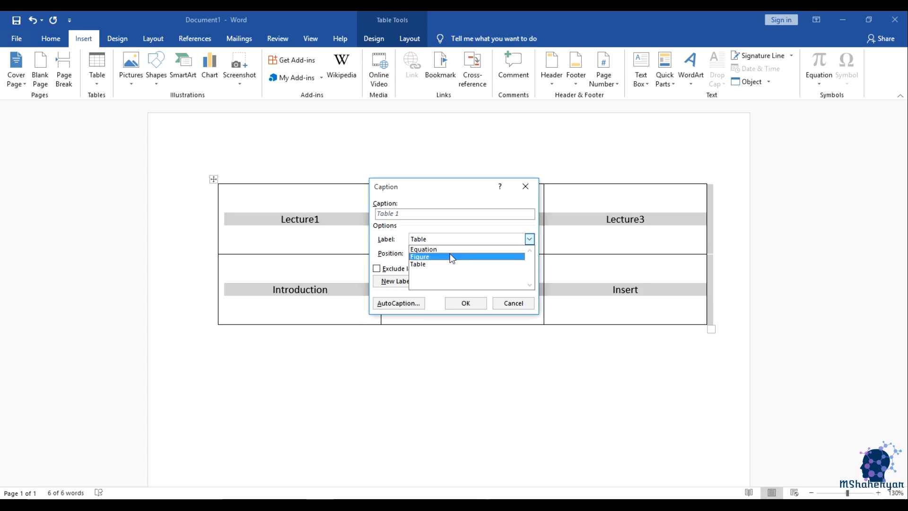
{"action": "left_click", "coordinate": [429, 264]}
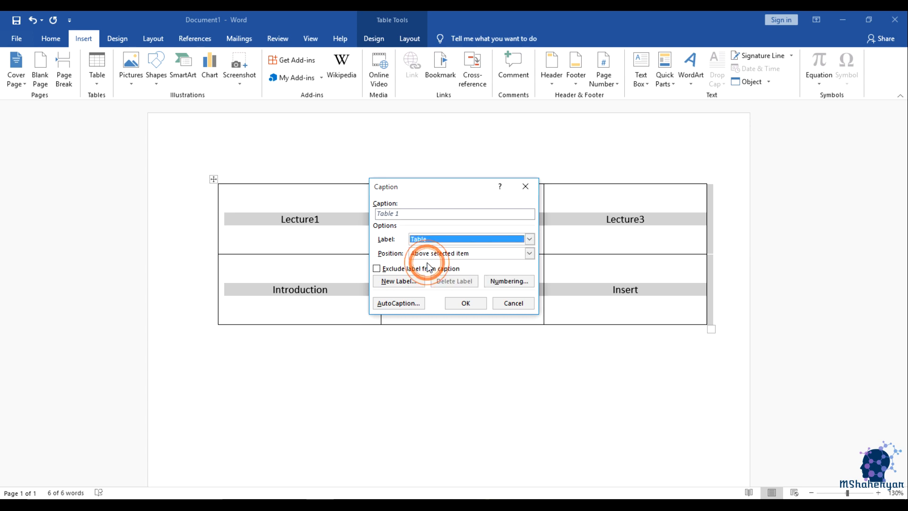
{"action": "left_click", "coordinate": [529, 253]}
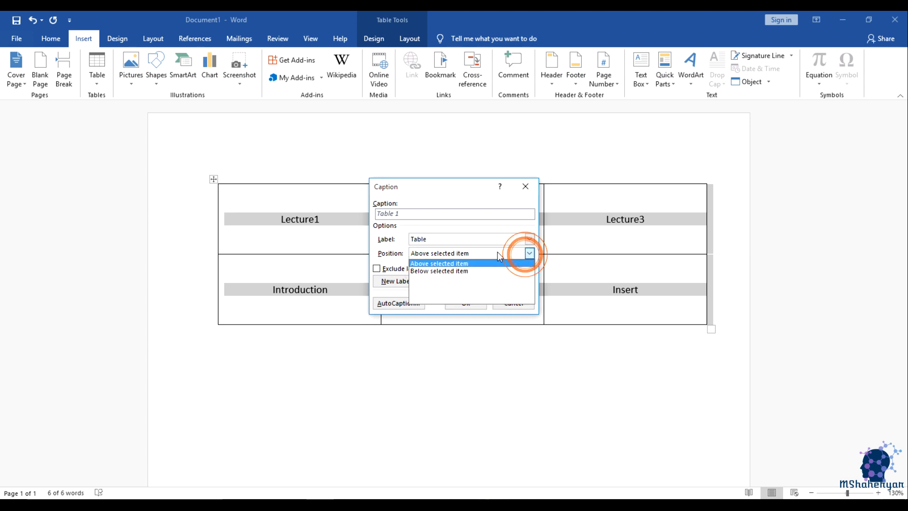
{"action": "left_click", "coordinate": [445, 265]}
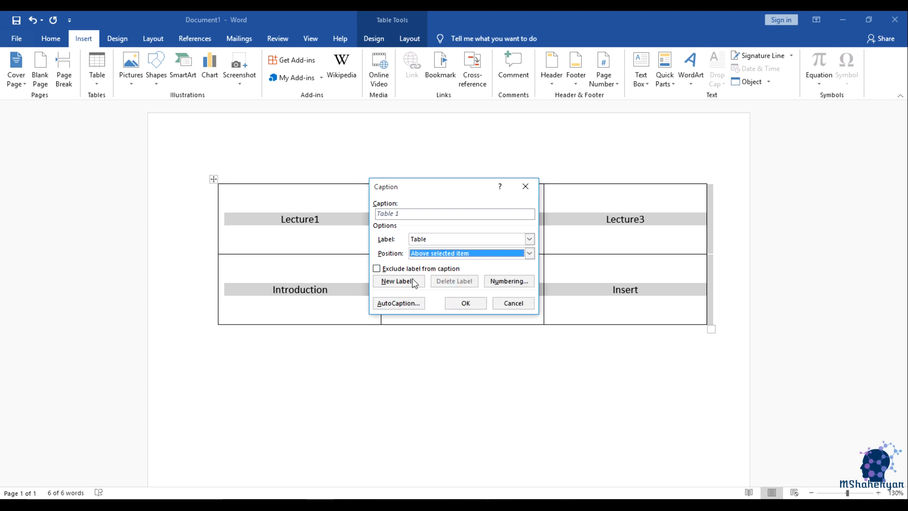
Use the 1, 2, 3, … number format for the caption numbering.
{"action": "left_click", "coordinate": [508, 282]}
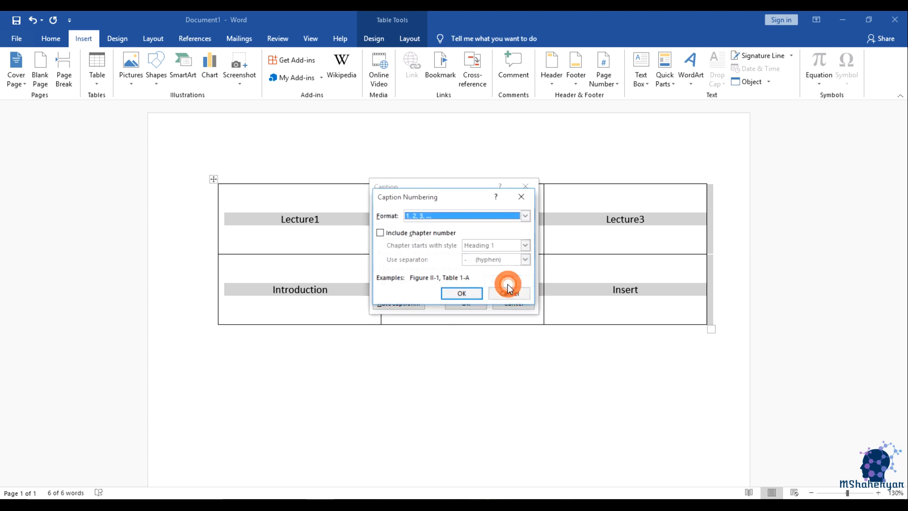
{"action": "left_click", "coordinate": [525, 218]}
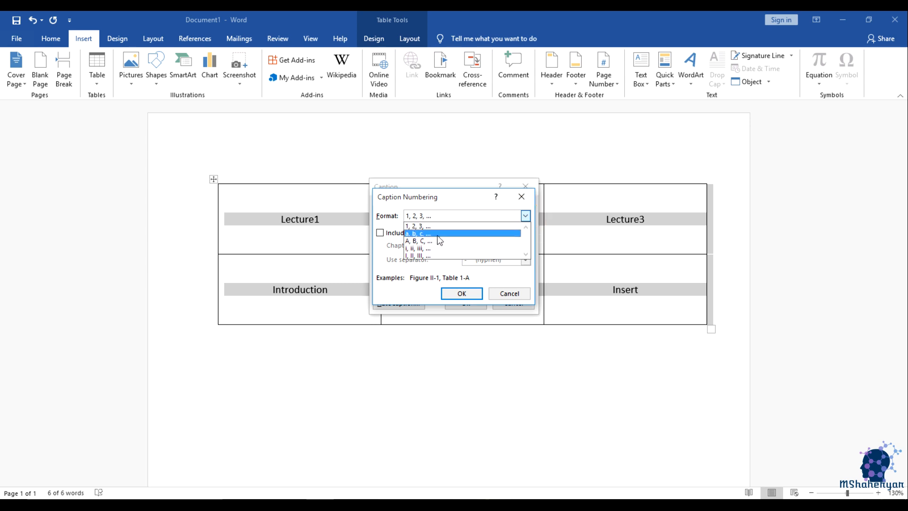
{"action": "left_click", "coordinate": [525, 215]}
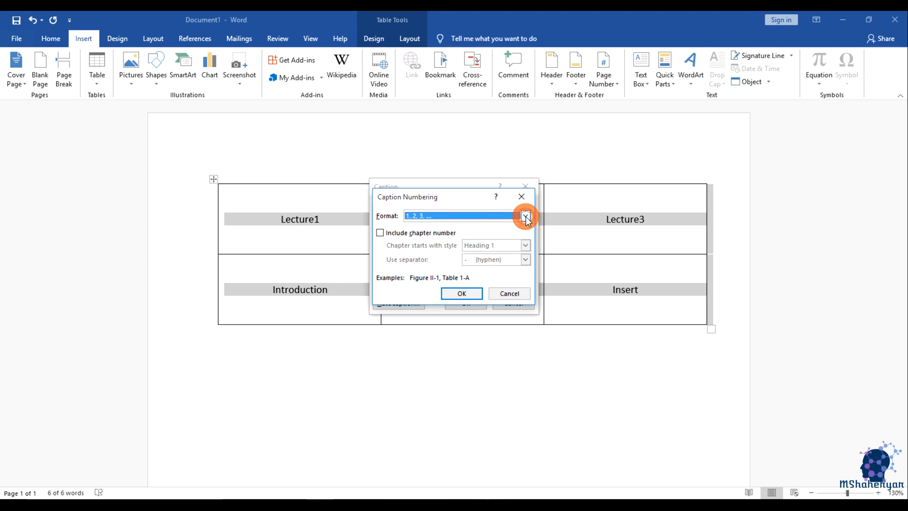
{"action": "left_click", "coordinate": [473, 293]}
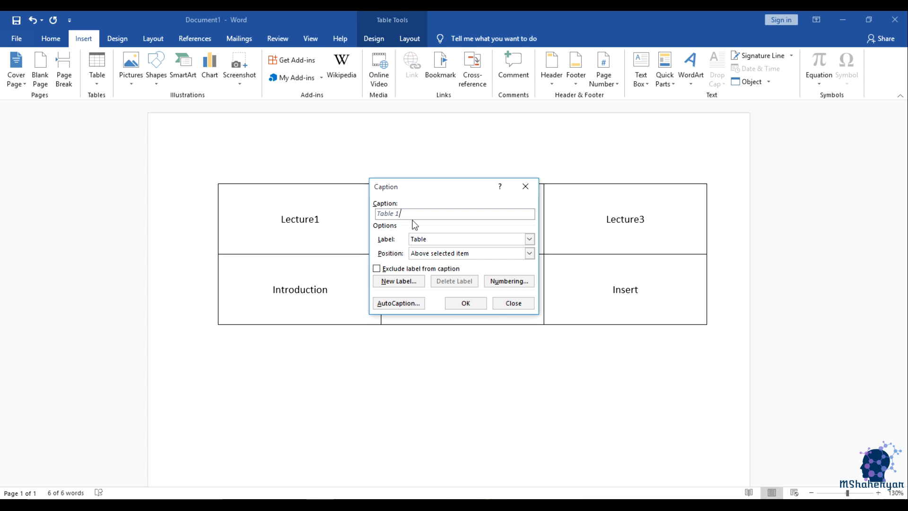
Complete the caption as "Table 1. Computer Application Lectures" and insert it.
{"action": "type", "text": ". COmputer S"}
{"action": "key", "text": "BackSpace"}
{"action": "key", "text": "BackSpace"}
{"action": "key", "text": "BackSpace"}
{"action": "key", "text": "BackSpace"}
{"action": "key", "text": "BackSpace"}
{"action": "key", "text": "BackSpace"}
{"action": "key", "text": "BackSpace"}
{"action": "key", "text": "BackSpace"}
{"action": "key", "text": "BackSpace"}
{"action": "type", "text": "omputer Sp"}
{"action": "key", "text": "BackSpace"}
{"action": "type", "text": "Applicat"}
{"action": "key", "text": "BackSpace"}
{"action": "key", "text": "BackSpace"}
{"action": "key", "text": "BackSpace"}
{"action": "type", "text": "ion lEctures"}
{"action": "key", "text": "BackSpace"}
{"action": "key", "text": "BackSpace"}
{"action": "key", "text": "BackSpace"}
{"action": "key", "text": "BackSpace"}
{"action": "key", "text": "BackSpace"}
{"action": "key", "text": "BackSpace"}
{"action": "key", "text": "BackSpace"}
{"action": "type", "text": "Lectures"}
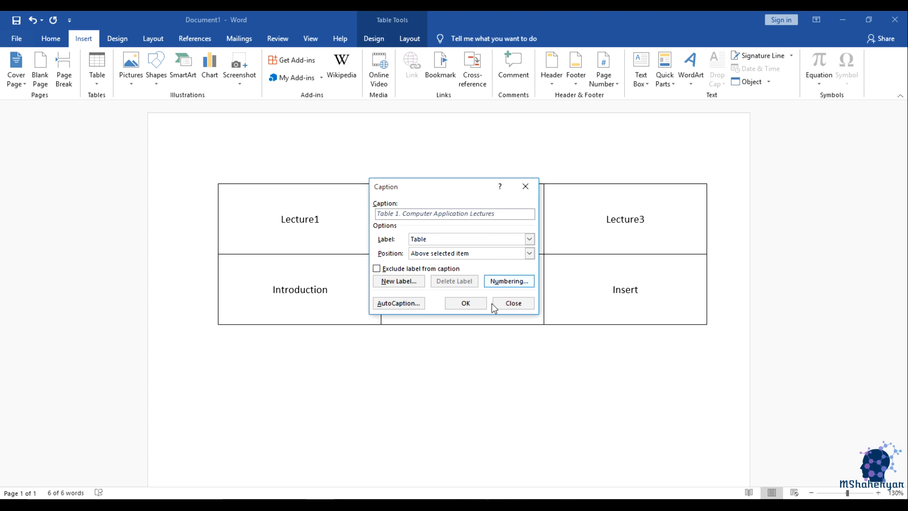
{"action": "left_click", "coordinate": [471, 306]}
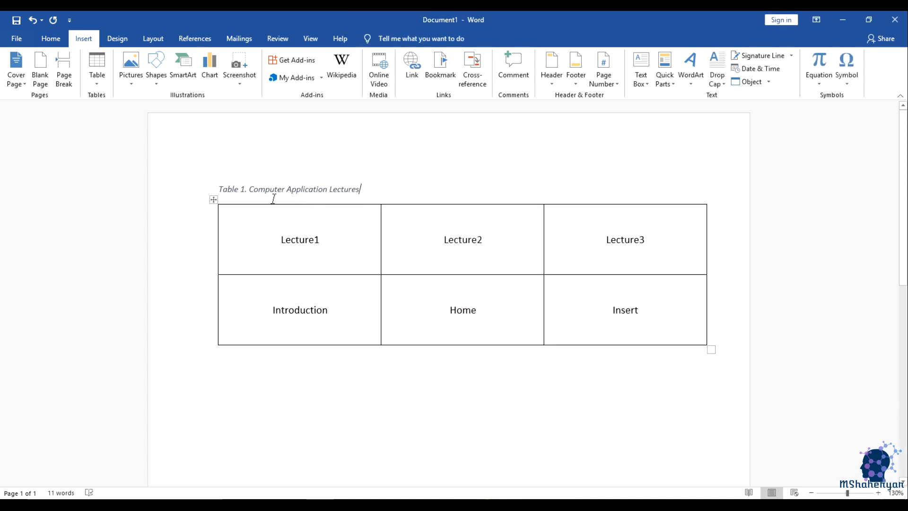
Center the caption line above the lecture table.
{"action": "left_click_drag", "start_coordinate": [361, 190], "coordinate": [247, 192]}
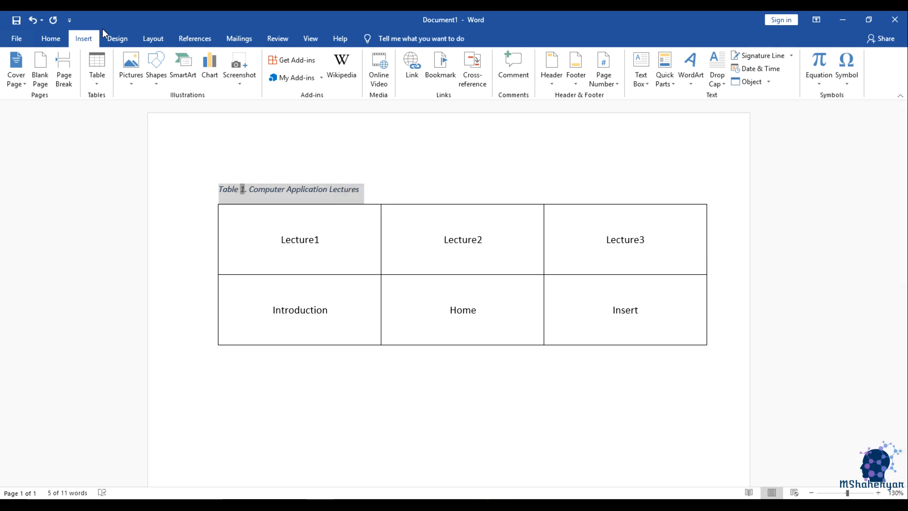
{"action": "left_click", "coordinate": [50, 38]}
{"action": "left_click", "coordinate": [271, 78]}
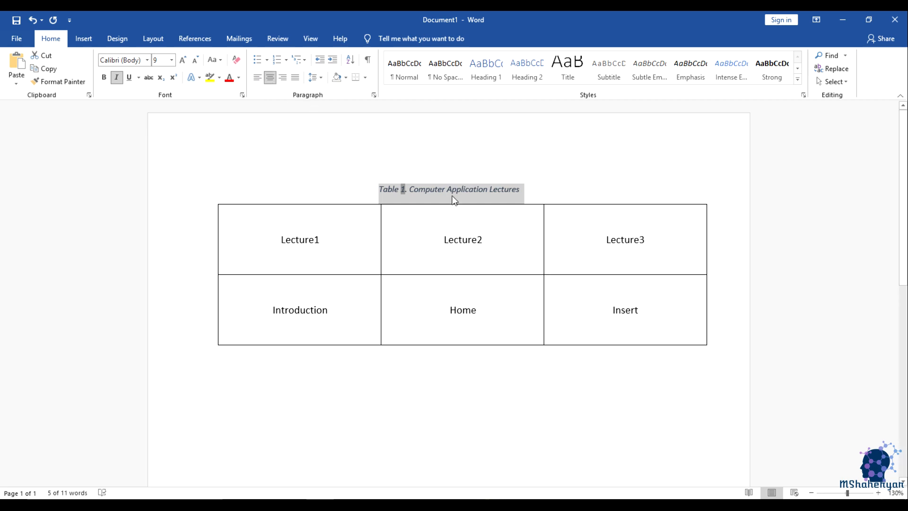
{"action": "left_click", "coordinate": [366, 187]}
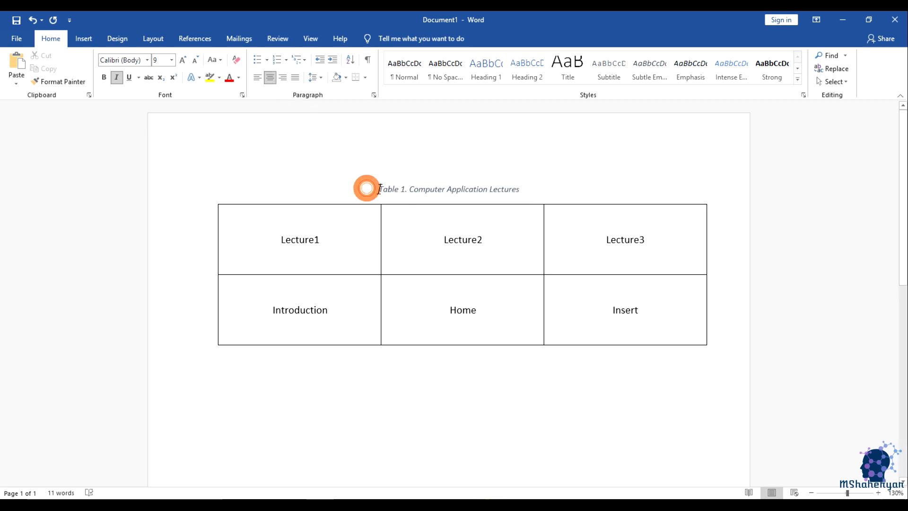
Write the comma-separated line "Lecture1, Lecture2, Lecture3" in the empty paragraph below the lecture table.
{"action": "left_click", "coordinate": [84, 38]}
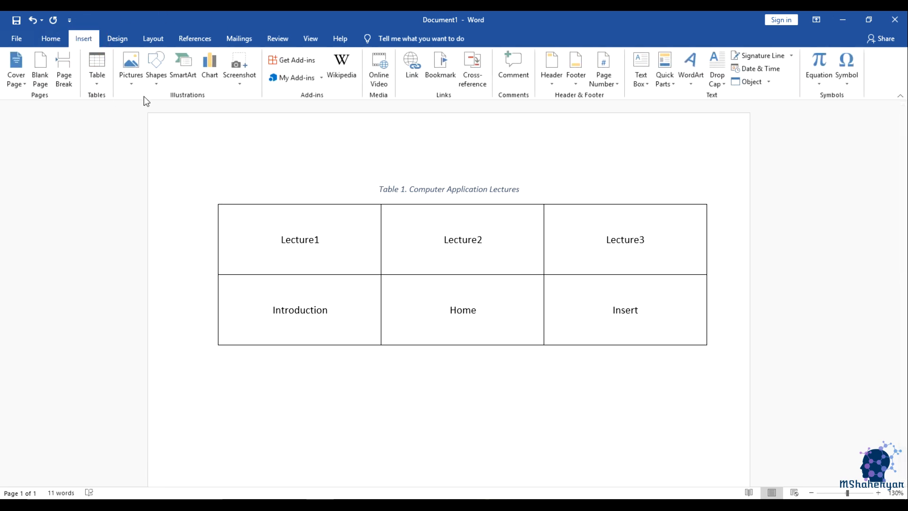
{"action": "left_click", "coordinate": [96, 84]}
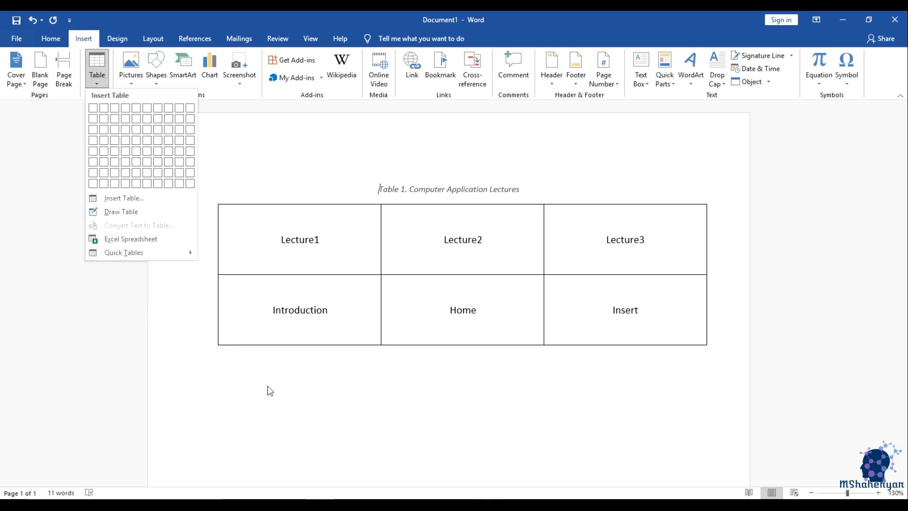
{"action": "left_click", "coordinate": [268, 386]}
{"action": "scroll", "coordinate": [222, 361], "scroll_direction": "down", "scroll_amount": 1}
{"action": "left_click", "coordinate": [224, 358]}
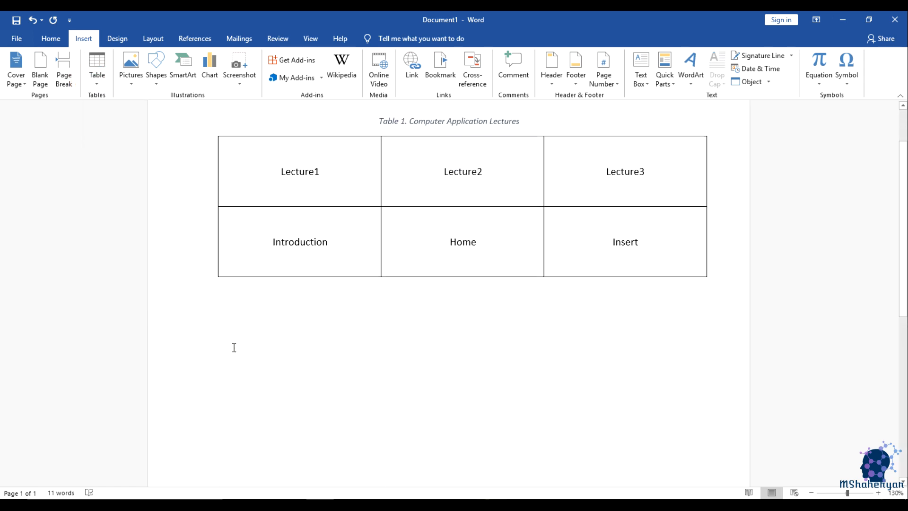
{"action": "type", "text": "LEcture"}
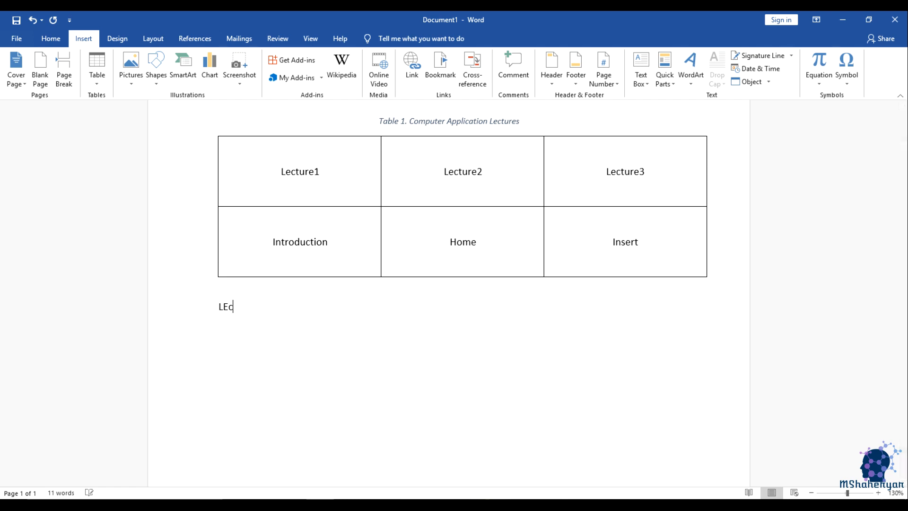
{"action": "key", "text": "BackSpace"}
{"action": "key", "text": "BackSpace"}
{"action": "key", "text": "BackSpace"}
{"action": "key", "text": "BackSpace"}
{"action": "key", "text": "BackSpace"}
{"action": "key", "text": "BackSpace"}
{"action": "type", "text": "ecture1,  Lec"}
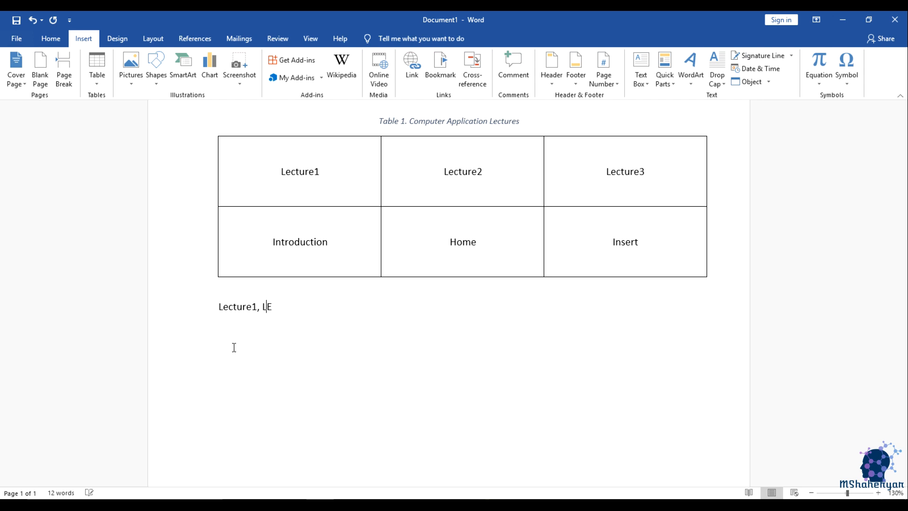
{"action": "key", "text": "BackSpace"}
{"action": "type", "text": "cture2, Lecture3"}
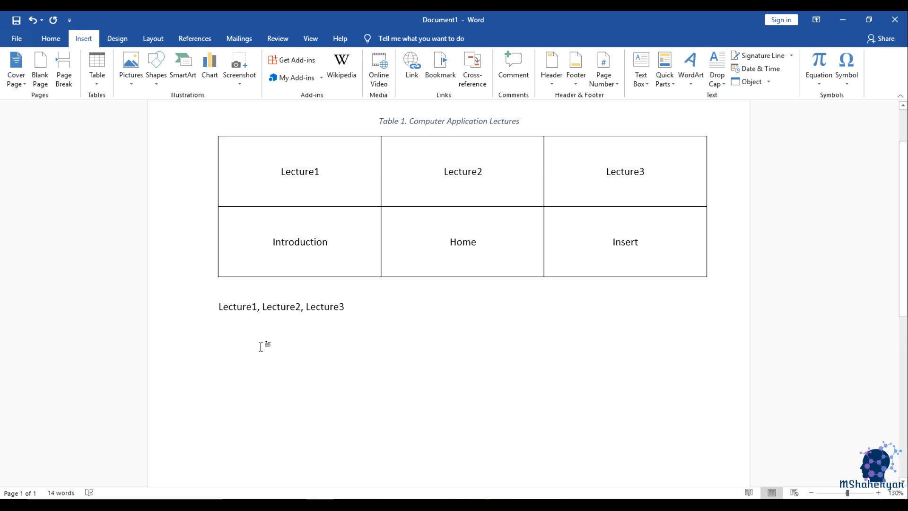
Convert the line of lecture names below the table into a three-column table, separating the text at commas.
{"action": "left_click_drag", "start_coordinate": [352, 308], "coordinate": [223, 314]}
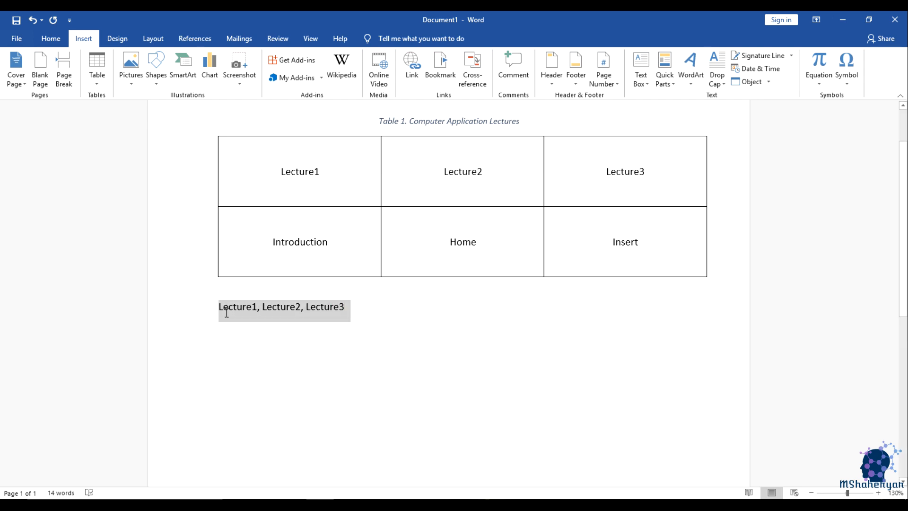
{"action": "scroll", "coordinate": [503, 377], "scroll_direction": "up", "scroll_amount": 3}
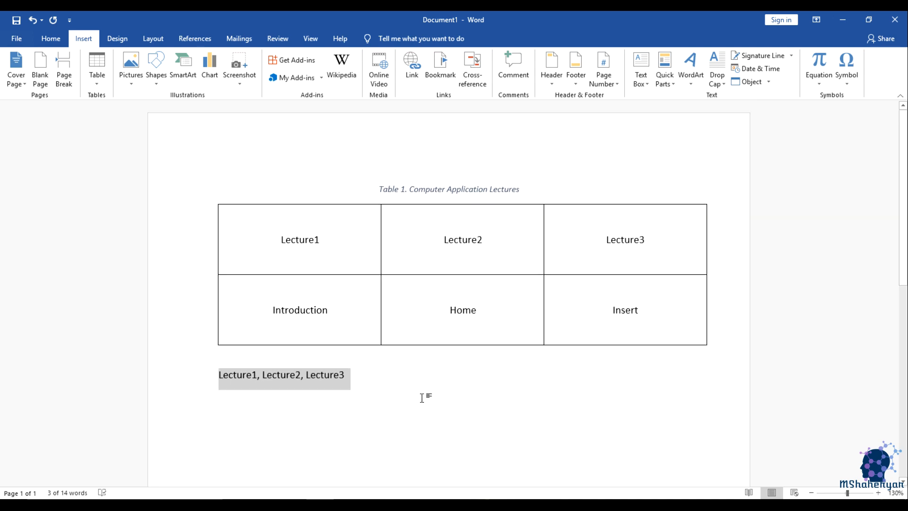
{"action": "scroll", "coordinate": [414, 403], "scroll_direction": "down", "scroll_amount": 1}
{"action": "scroll", "coordinate": [414, 397], "scroll_direction": "up", "scroll_amount": 1}
{"action": "left_click", "coordinate": [97, 81]}
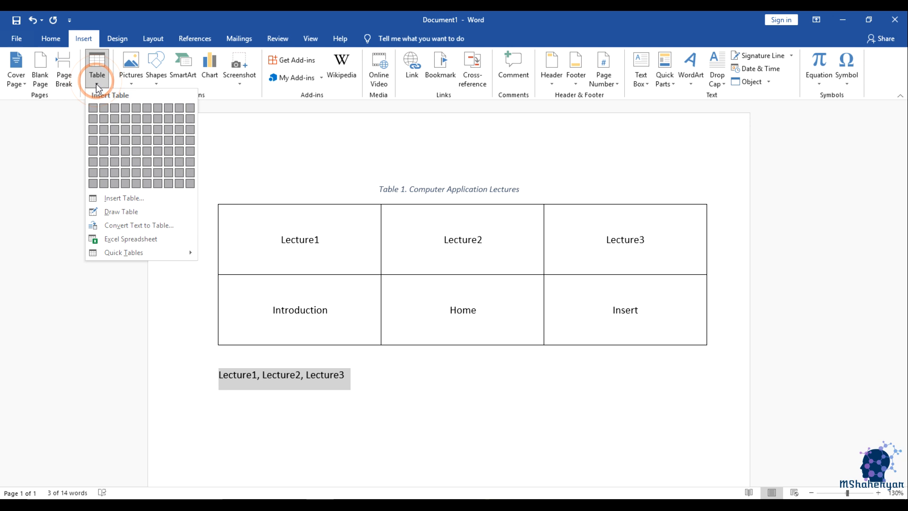
{"action": "left_click", "coordinate": [130, 226]}
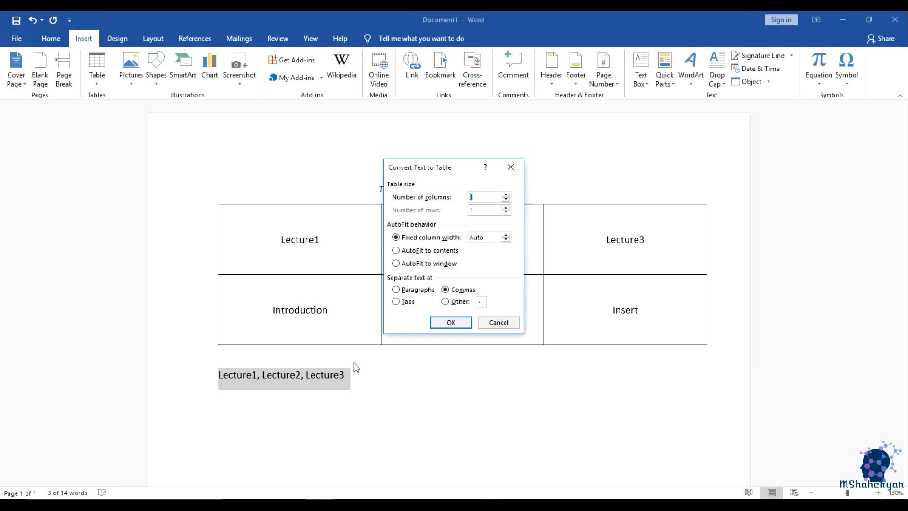
{"action": "left_click", "coordinate": [477, 210]}
{"action": "left_click", "coordinate": [407, 283]}
{"action": "left_click", "coordinate": [449, 321]}
{"action": "left_click", "coordinate": [478, 404]}
Select the cells of the new one-row table and insert an Excel spreadsheet there.
{"action": "left_click_drag", "start_coordinate": [225, 375], "coordinate": [589, 376]}
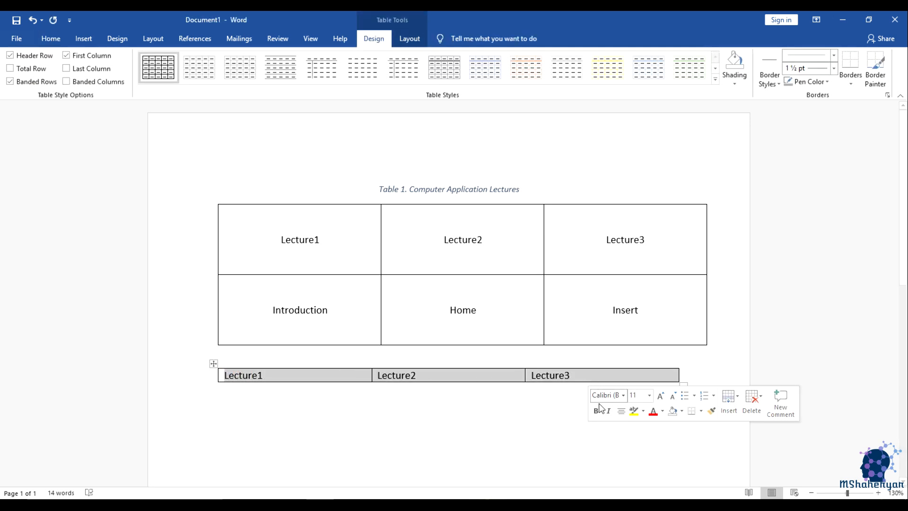
{"action": "scroll", "coordinate": [518, 405], "scroll_direction": "down", "scroll_amount": 1}
{"action": "scroll", "coordinate": [592, 381], "scroll_direction": "up", "scroll_amount": 1}
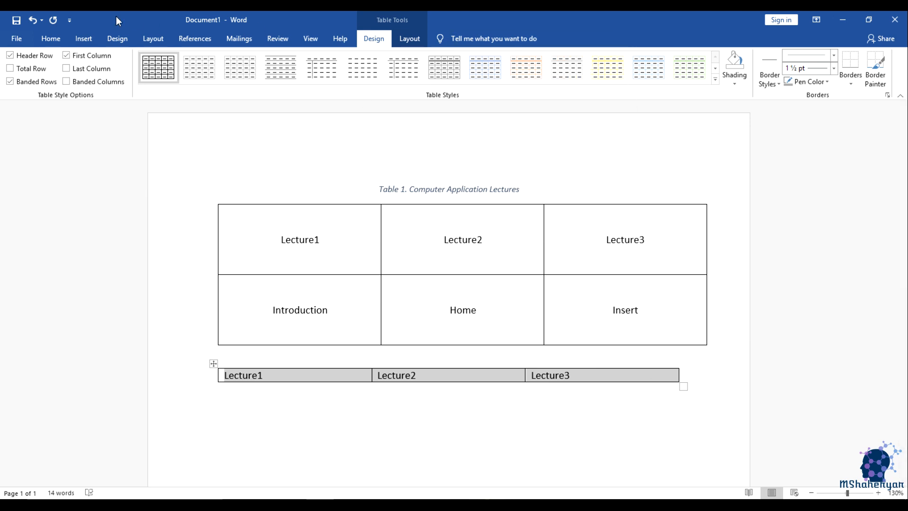
{"action": "left_click", "coordinate": [90, 39]}
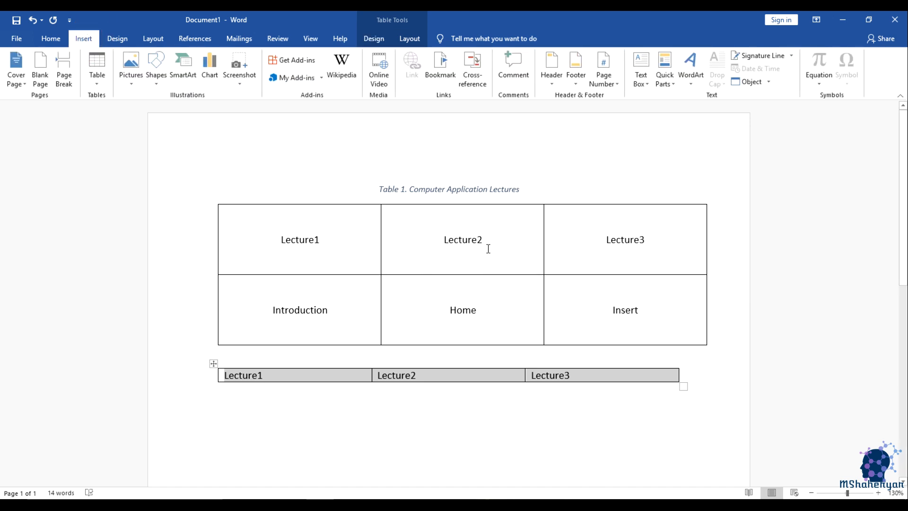
{"action": "left_click", "coordinate": [96, 69]}
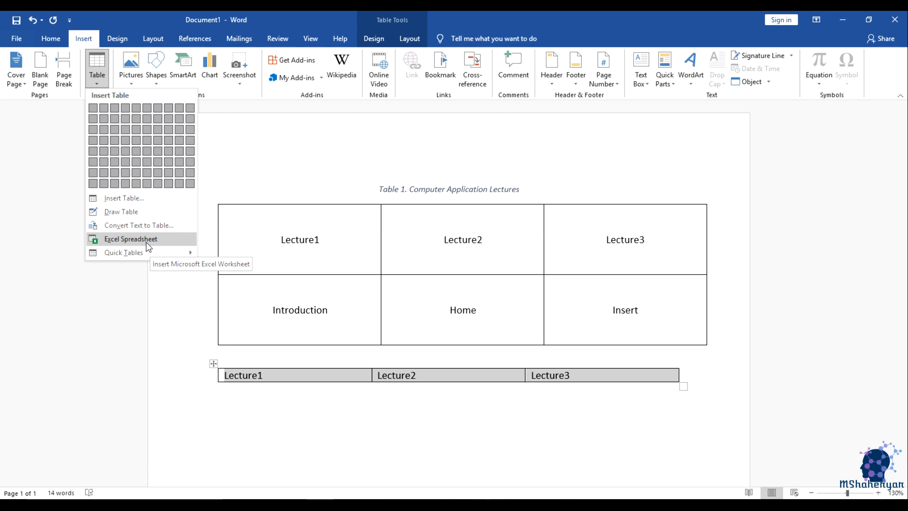
{"action": "left_click", "coordinate": [133, 237]}
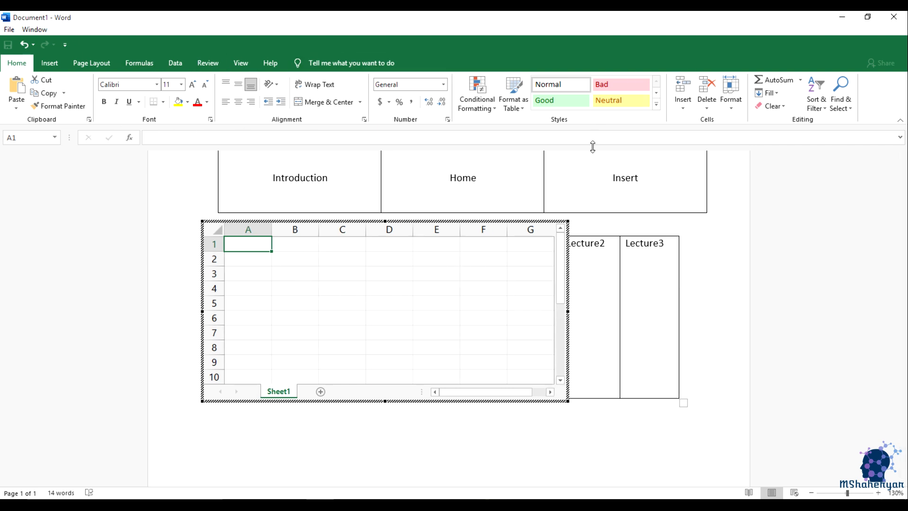
Enter 2 in cell A1 and 3 in cell B1 of the embedded worksheet, and return to the document.
{"action": "left_click", "coordinate": [255, 247]}
{"action": "left_click", "coordinate": [288, 246]}
{"action": "left_click", "coordinate": [242, 246]}
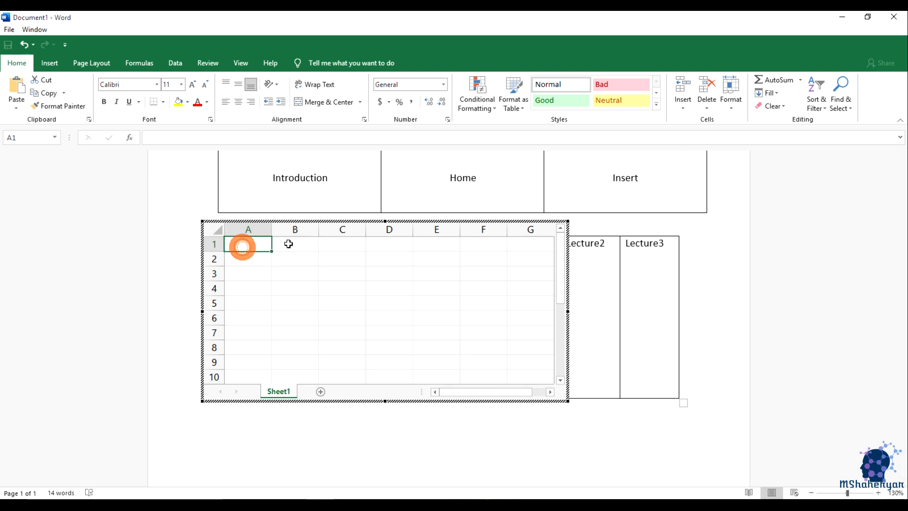
{"action": "type", "text": "2"}
{"action": "left_click", "coordinate": [296, 243]}
{"action": "type", "text": "3"}
{"action": "left_click", "coordinate": [344, 249]}
{"action": "left_click", "coordinate": [342, 273]}
{"action": "left_click", "coordinate": [478, 454]}
Undo the insertion of the Excel spreadsheet in the one-row table and place the cursor below that table.
{"action": "scroll", "coordinate": [598, 396], "scroll_direction": "up", "scroll_amount": 5}
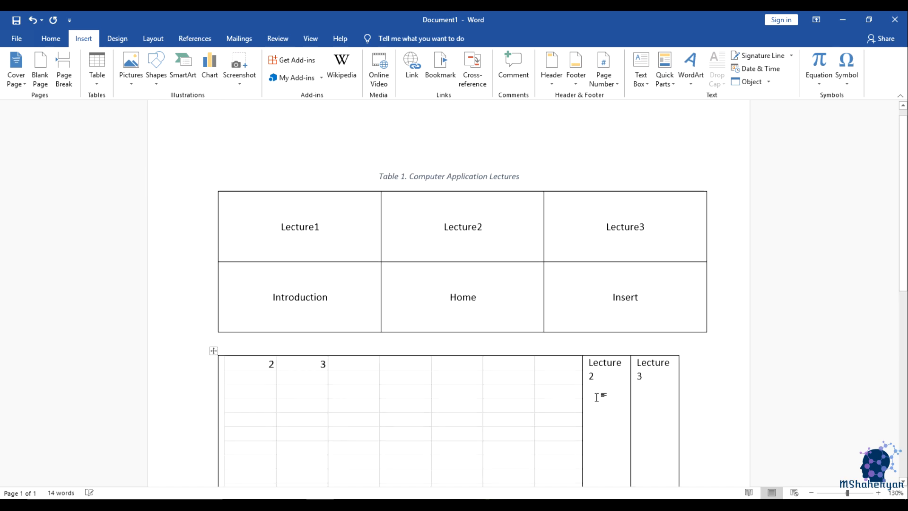
{"action": "scroll", "coordinate": [360, 312], "scroll_direction": "down", "scroll_amount": 2}
{"action": "left_click", "coordinate": [491, 330]}
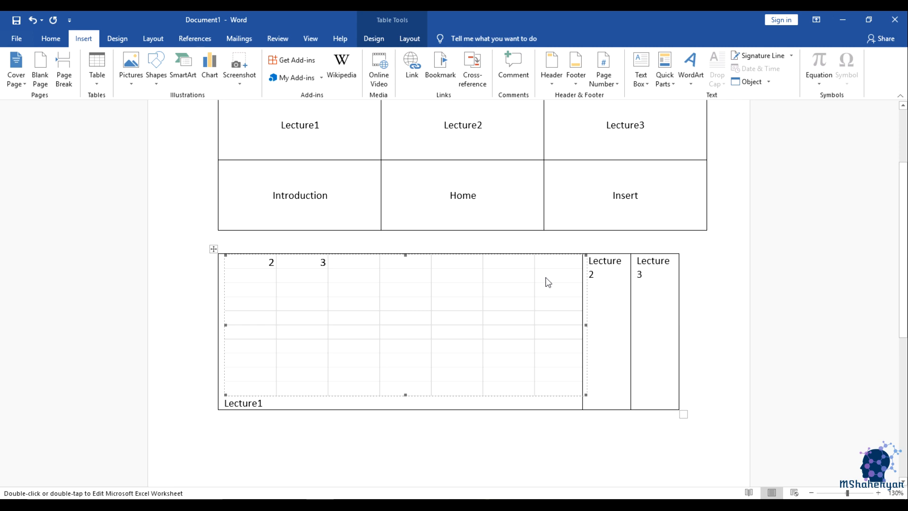
{"action": "left_click", "coordinate": [214, 249]}
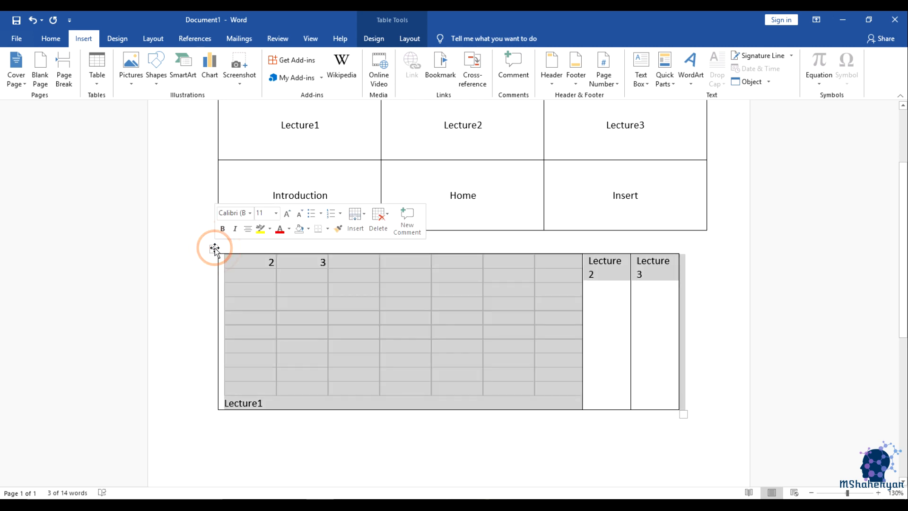
{"action": "key", "text": "ctrl+z"}
{"action": "left_click", "coordinate": [416, 309]}
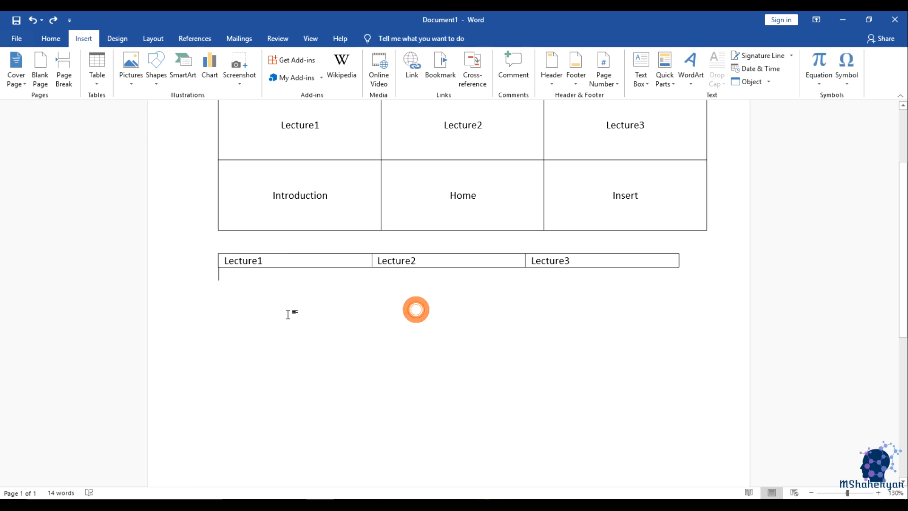
Insert the built-in Calendar 2 quick table below the one-row lecture table and place the cursor in its cell for the 18th.
{"action": "left_click", "coordinate": [97, 69]}
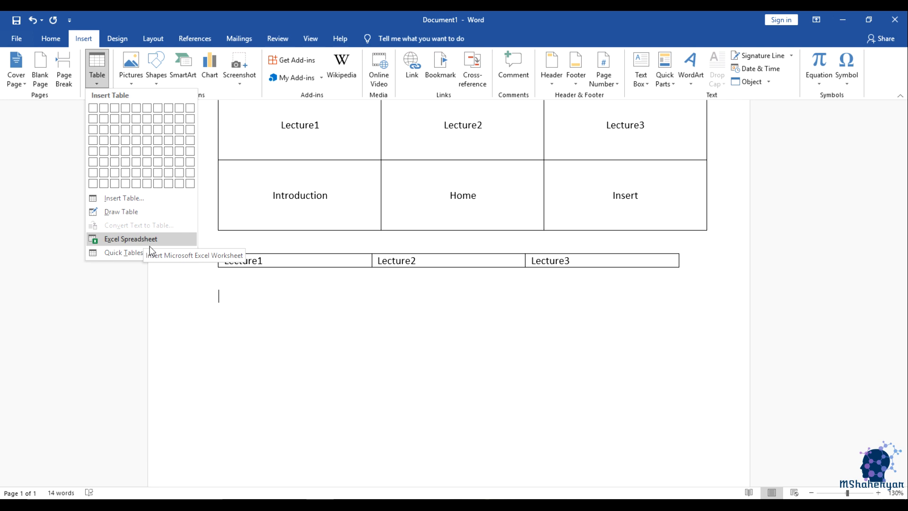
{"action": "mouse_move", "coordinate": [126, 254]}
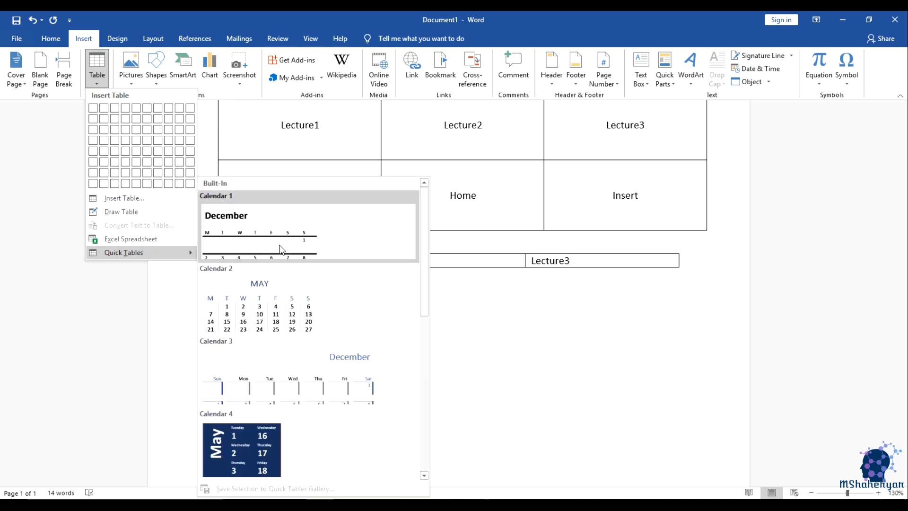
{"action": "scroll", "coordinate": [282, 249], "scroll_direction": "down", "scroll_amount": 3}
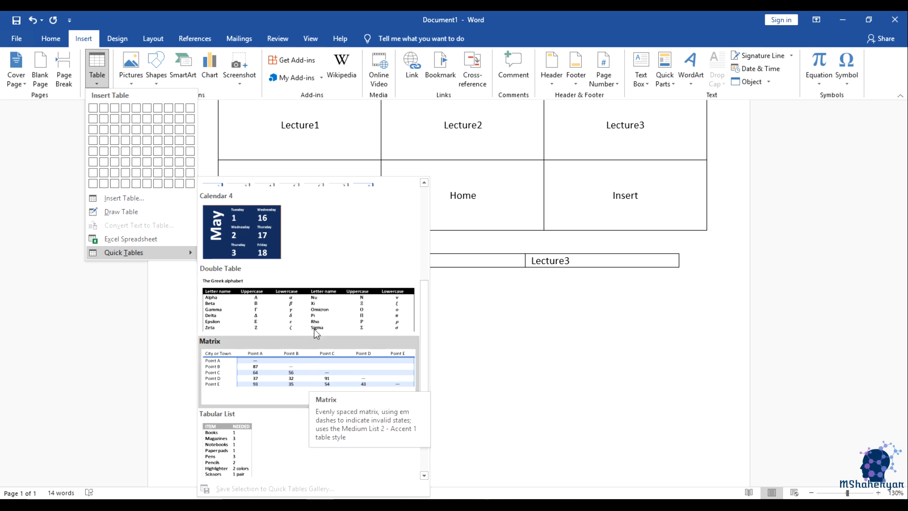
{"action": "scroll", "coordinate": [315, 329], "scroll_direction": "down", "scroll_amount": 3}
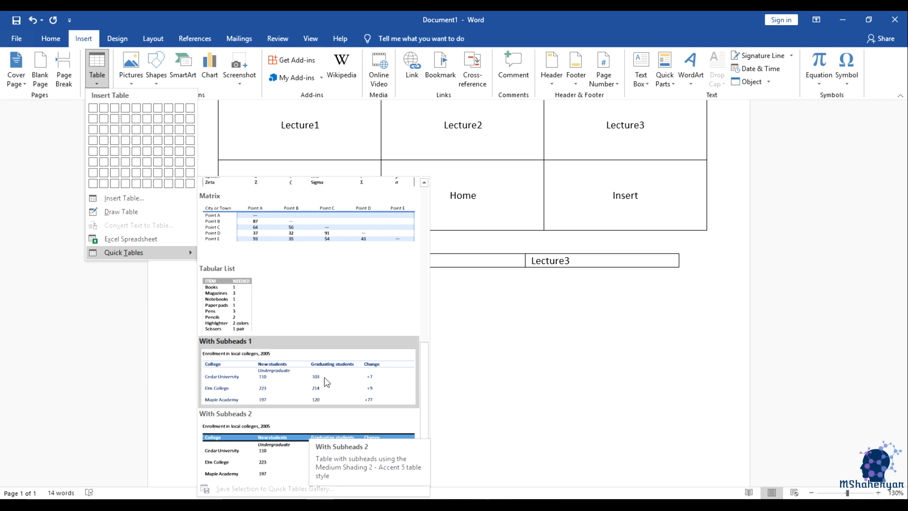
{"action": "scroll", "coordinate": [312, 373], "scroll_direction": "up", "scroll_amount": 10}
{"action": "left_click", "coordinate": [273, 316]}
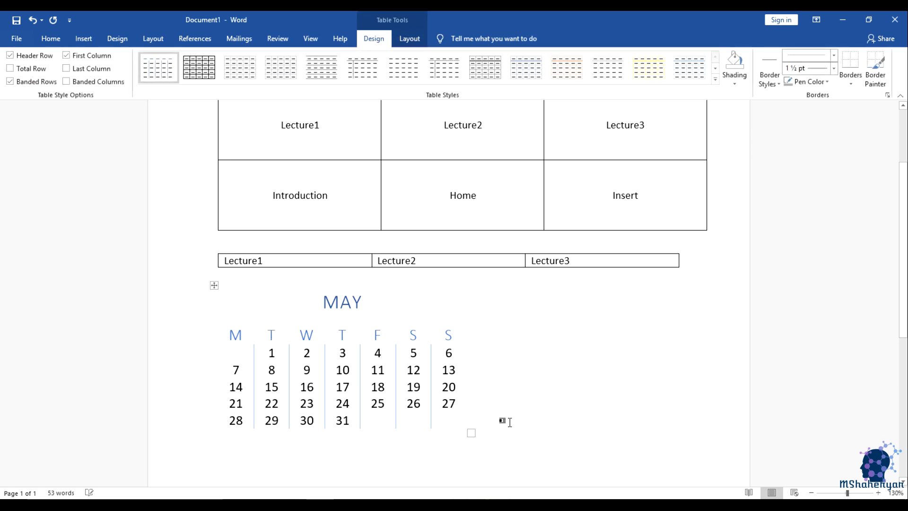
{"action": "left_click", "coordinate": [384, 388]}
{"action": "scroll", "coordinate": [487, 401], "scroll_direction": "up", "scroll_amount": 3}
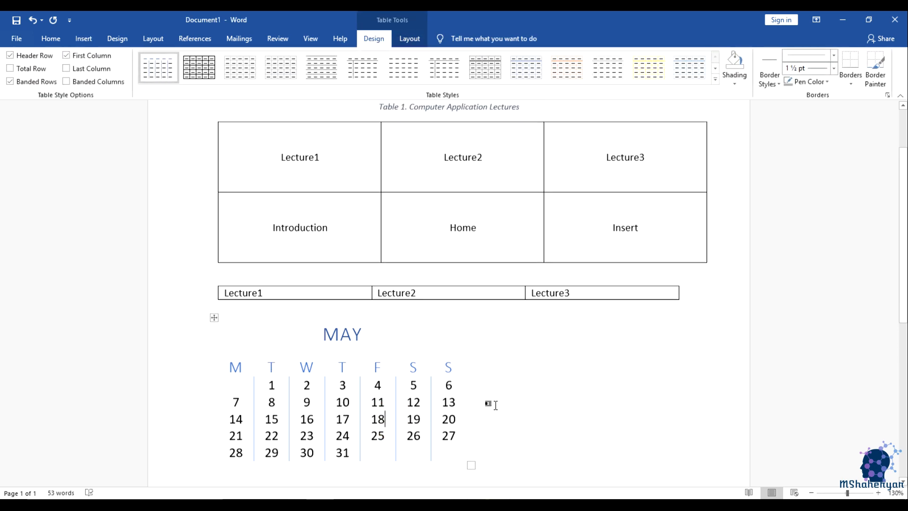
{"action": "left_click", "coordinate": [84, 38]}
{"action": "left_click", "coordinate": [97, 76]}
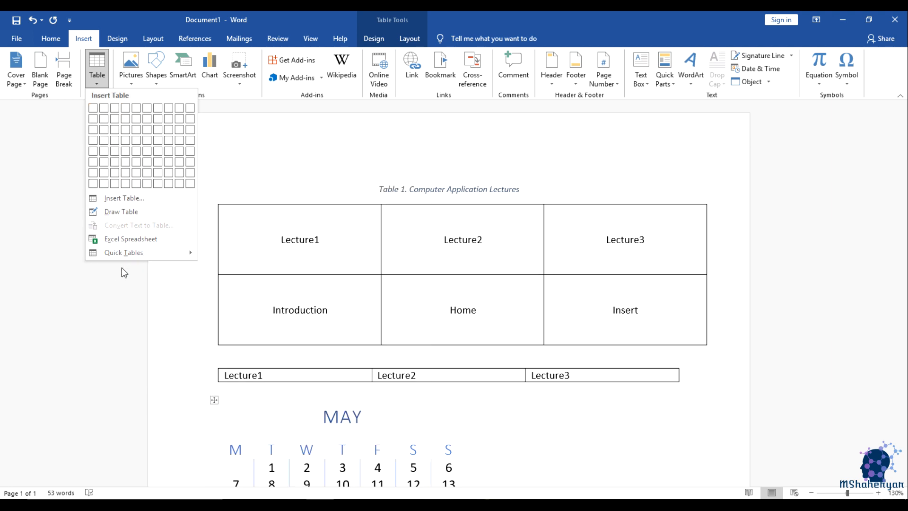
{"action": "left_click", "coordinate": [97, 85]}
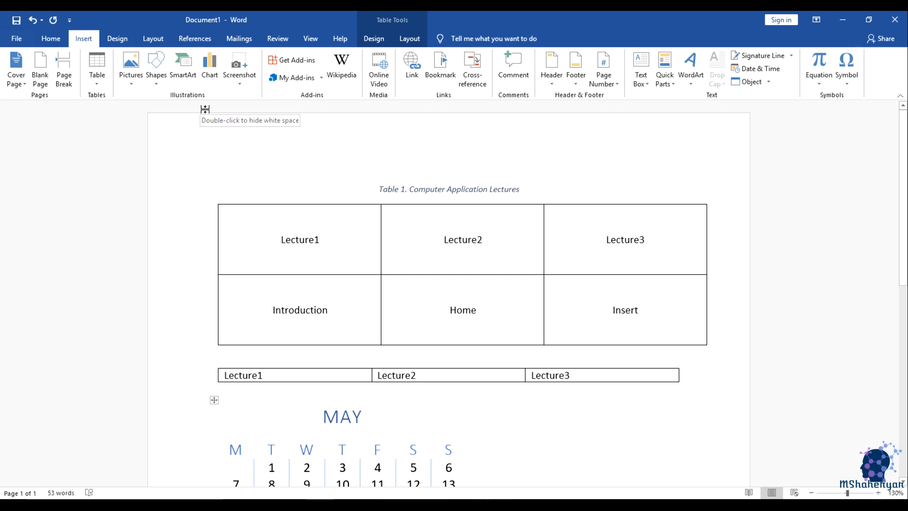
{"action": "scroll", "coordinate": [294, 167], "scroll_direction": "down", "scroll_amount": 3}
{"action": "scroll", "coordinate": [339, 223], "scroll_direction": "up", "scroll_amount": 1}
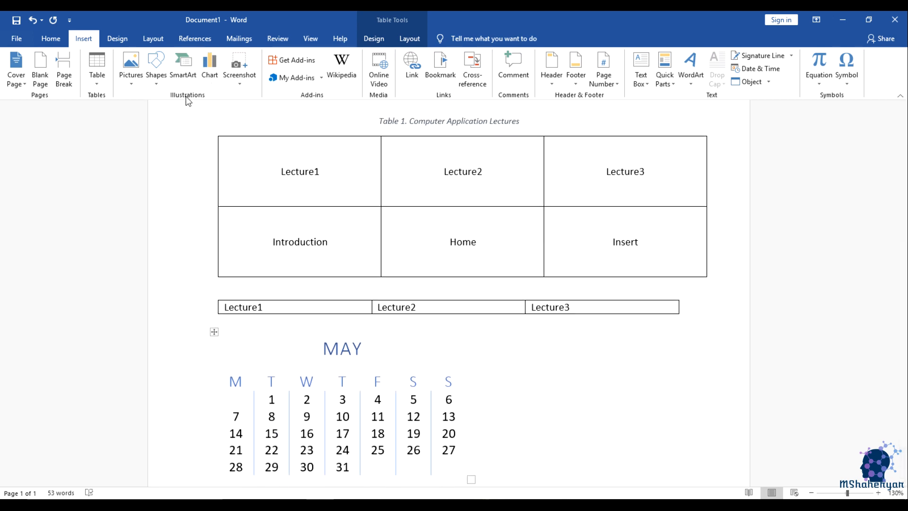
{"action": "left_click", "coordinate": [133, 85]}
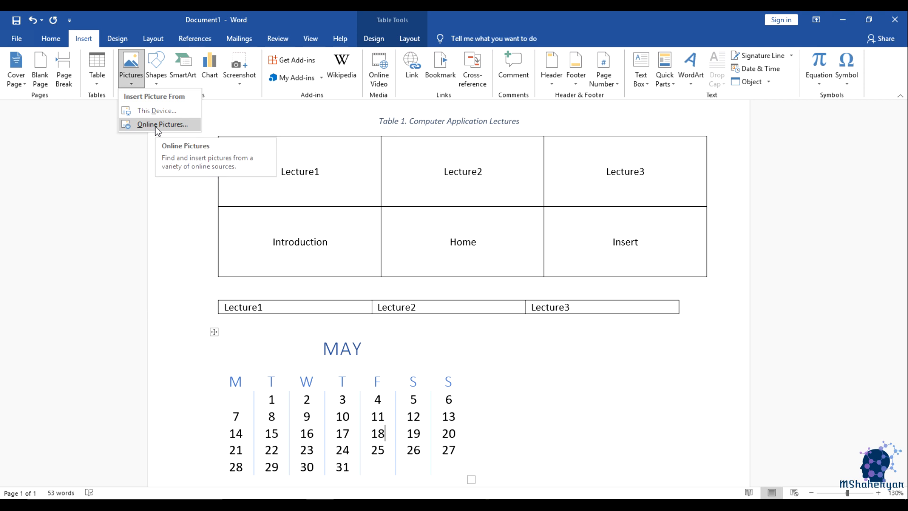
{"action": "left_click", "coordinate": [153, 110]}
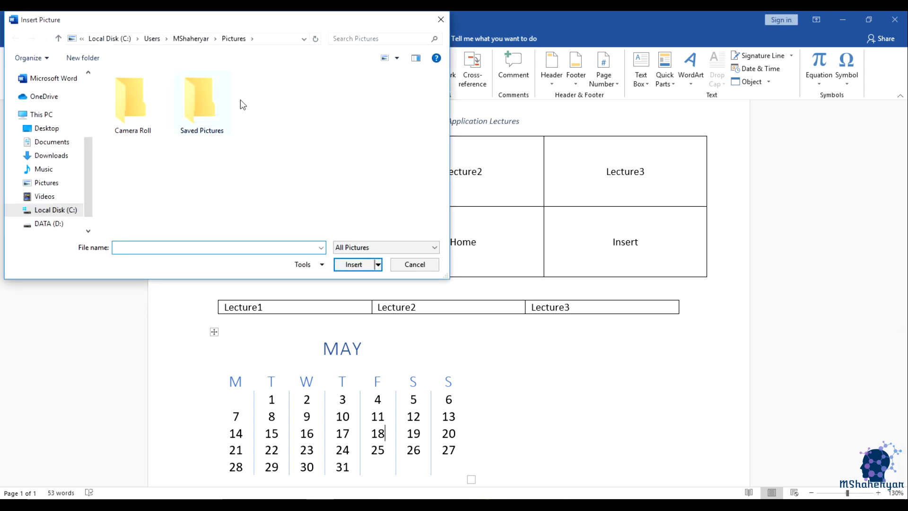
{"action": "double_click", "coordinate": [219, 116]}
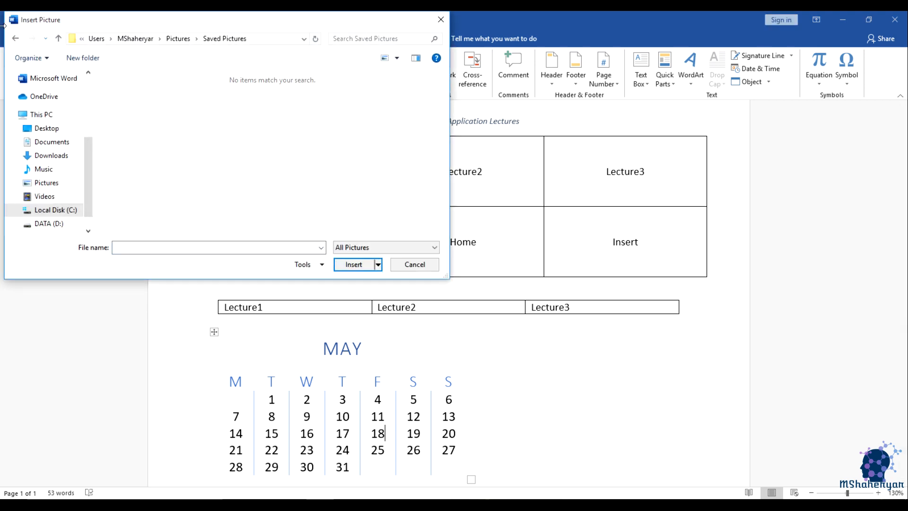
{"action": "left_click", "coordinate": [16, 39]}
{"action": "double_click", "coordinate": [136, 101]}
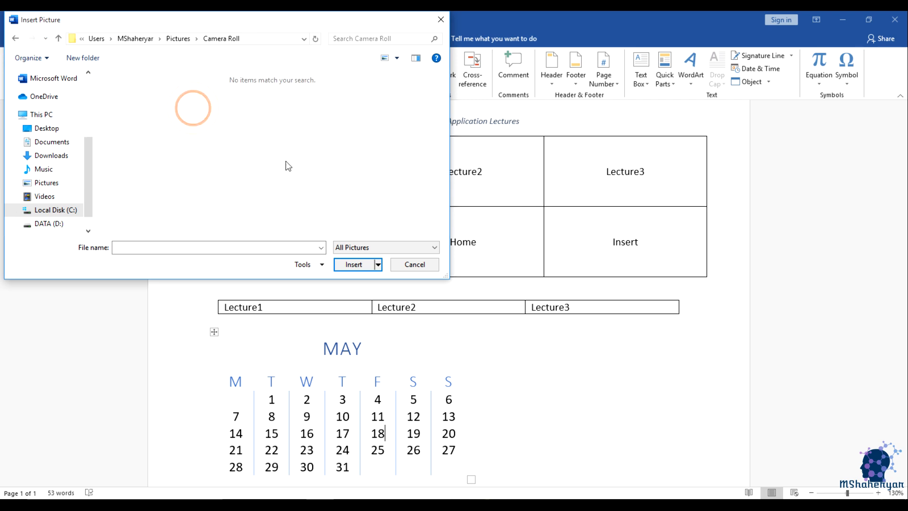
{"action": "left_click", "coordinate": [406, 263]}
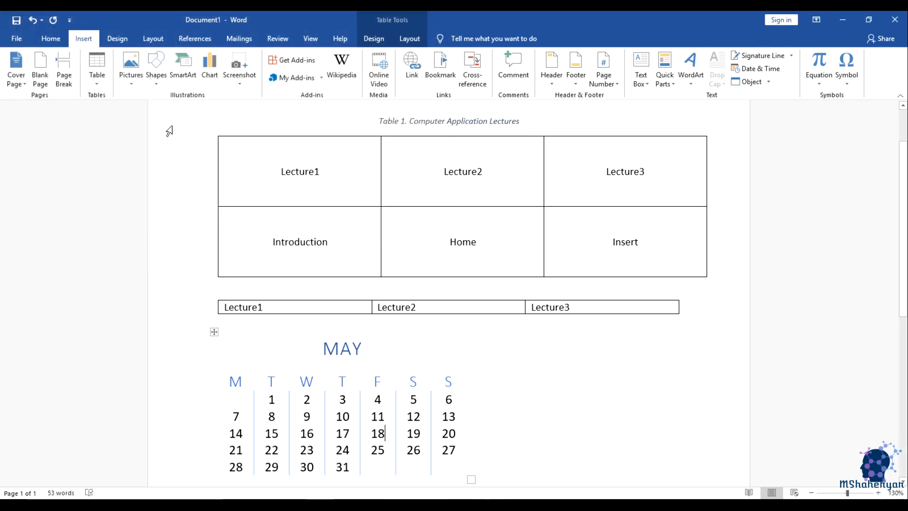
Search online pictures for "computer" and insert the Acer desktop computer image at the cursor in the calendar's cell for the 18th.
{"action": "left_click", "coordinate": [131, 84]}
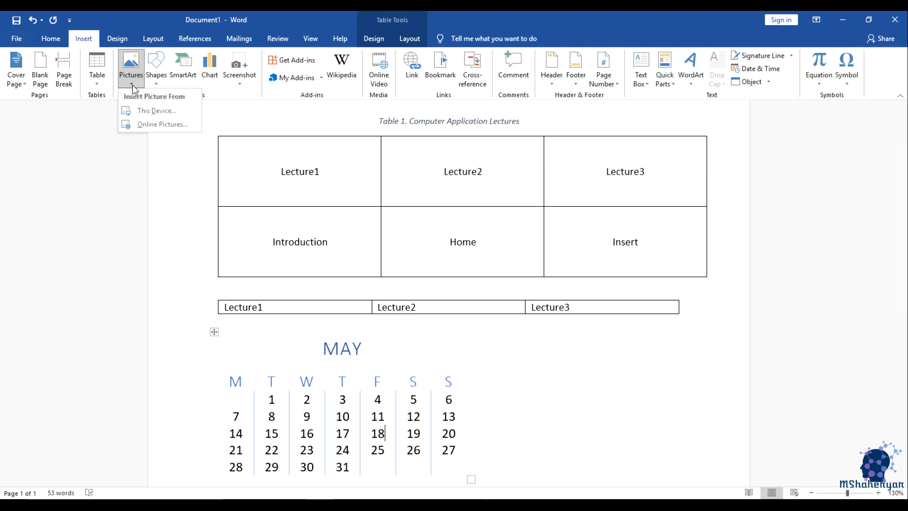
{"action": "left_click", "coordinate": [158, 126]}
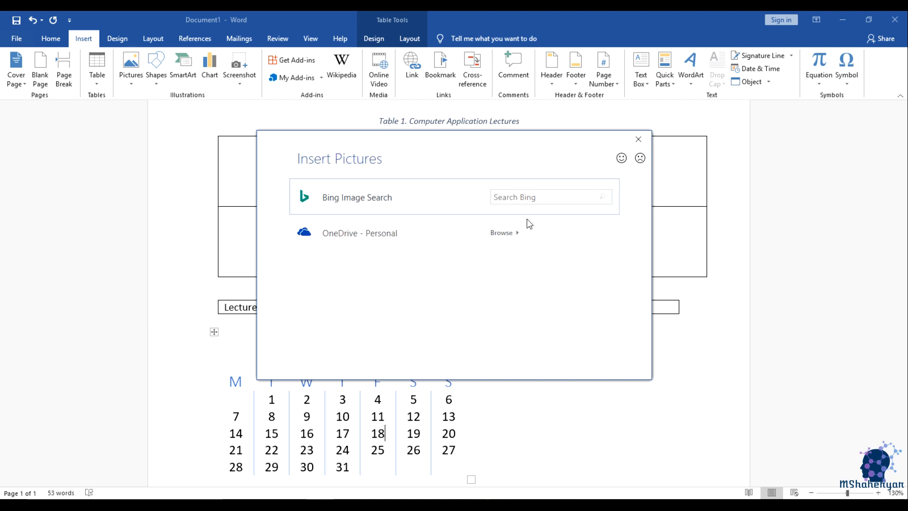
{"action": "left_click", "coordinate": [518, 198]}
{"action": "key", "text": "Return"}
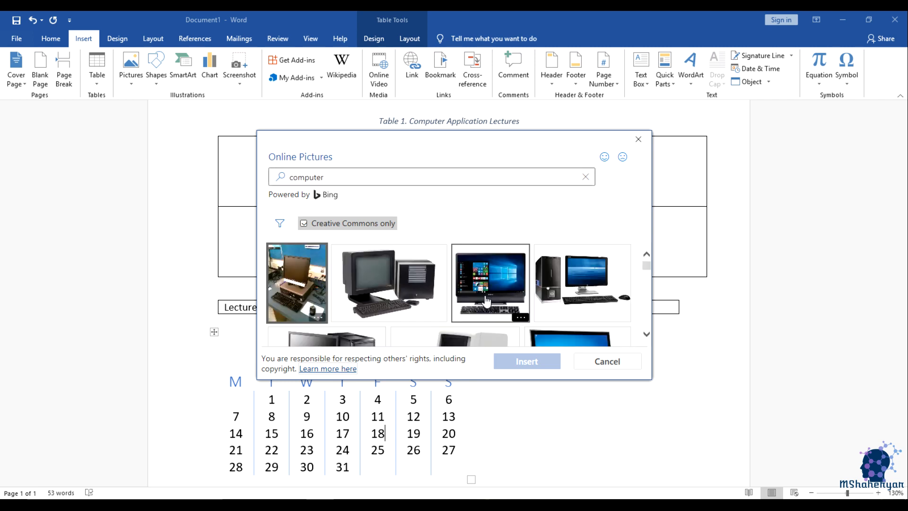
{"action": "left_click_drag", "start_coordinate": [649, 268], "coordinate": [654, 302]}
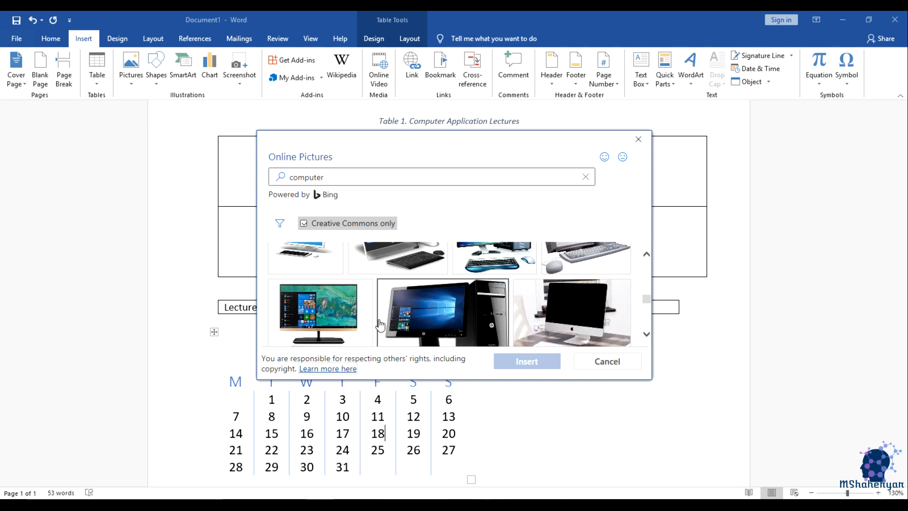
{"action": "left_click", "coordinate": [337, 331]}
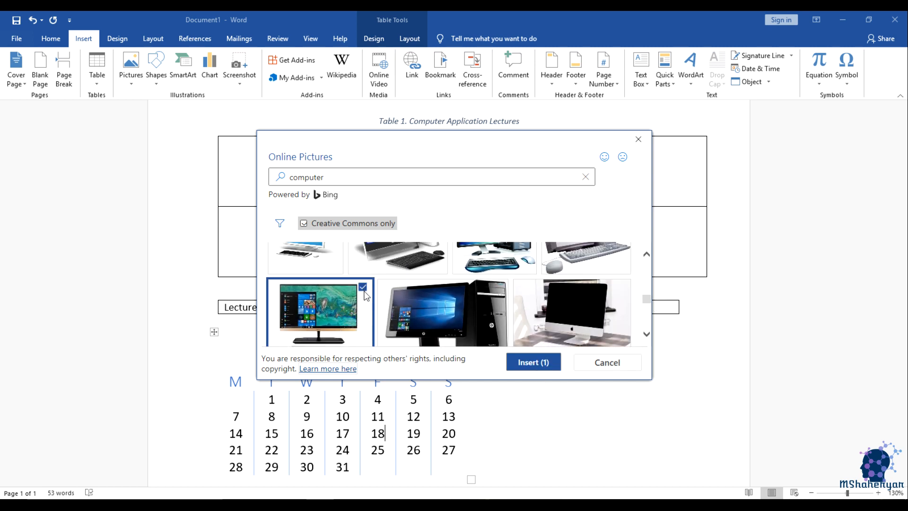
{"action": "left_click", "coordinate": [540, 362]}
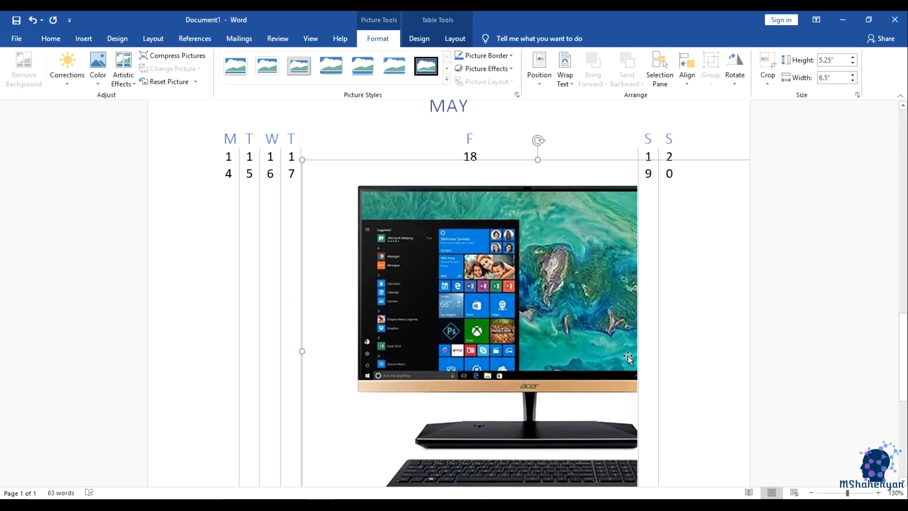
Undo the picture insertion in the calendar and place the cursor in the empty area below the calendar.
{"action": "scroll", "coordinate": [590, 336], "scroll_direction": "down", "scroll_amount": 3}
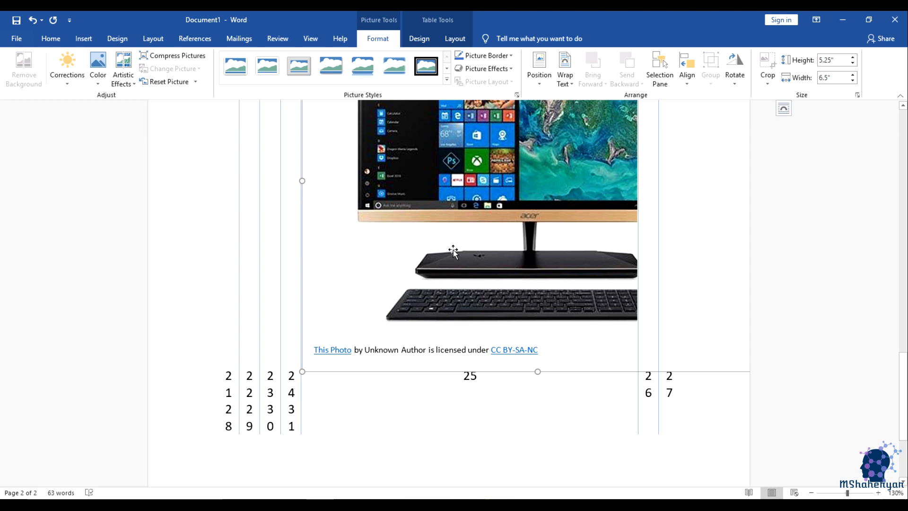
{"action": "key", "text": "ctrl+z"}
{"action": "left_click", "coordinate": [481, 248]}
{"action": "scroll", "coordinate": [475, 266], "scroll_direction": "up", "scroll_amount": 2}
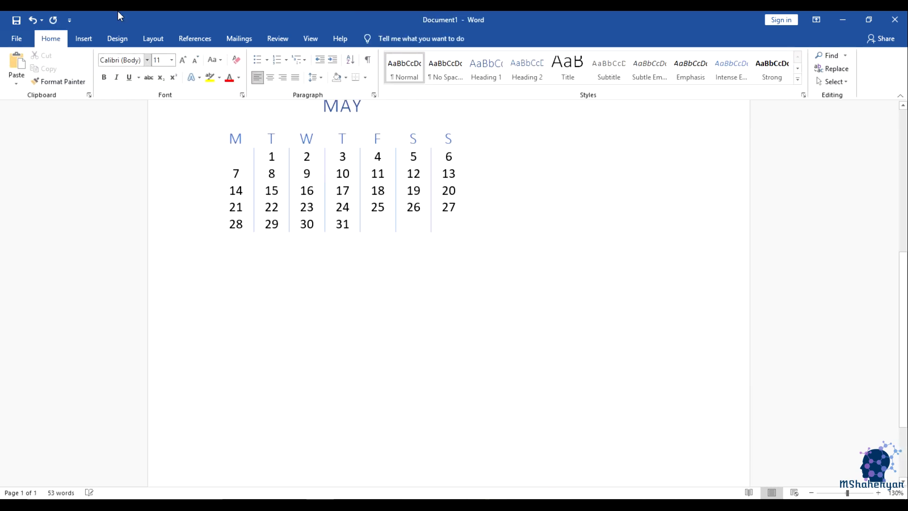
Search Bing online pictures for "computer" to find an image for the area below the calendar.
{"action": "left_click", "coordinate": [83, 38]}
{"action": "left_click", "coordinate": [131, 76]}
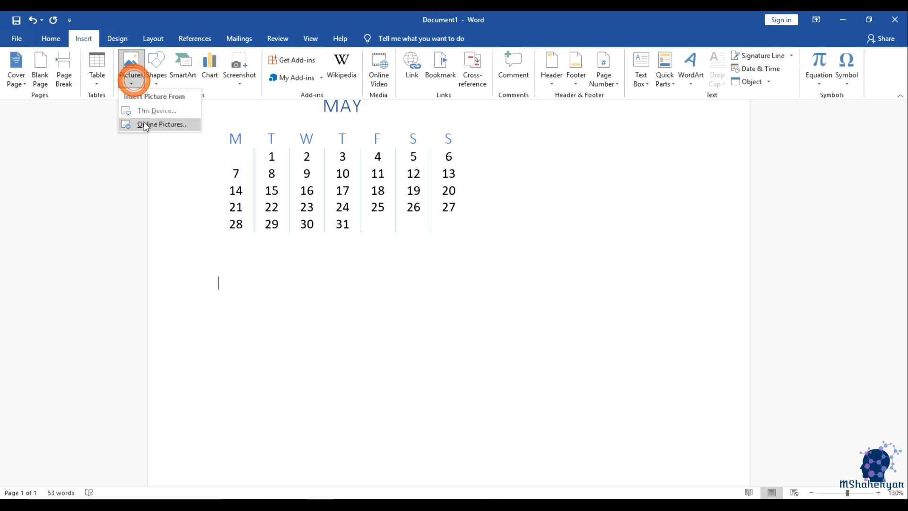
{"action": "left_click", "coordinate": [142, 123]}
{"action": "left_click", "coordinate": [514, 196]}
{"action": "type", "text": "computer"}
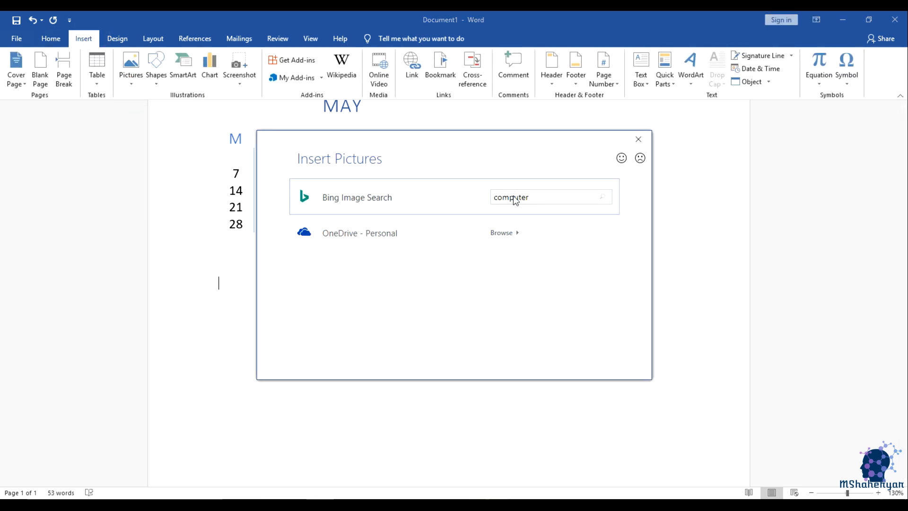
{"action": "key", "text": "Return"}
Insert the Acer desktop computer image below the calendar and shrink it to about 3.93" high by 5.51" wide.
{"action": "scroll", "coordinate": [384, 283], "scroll_direction": "down", "scroll_amount": 5}
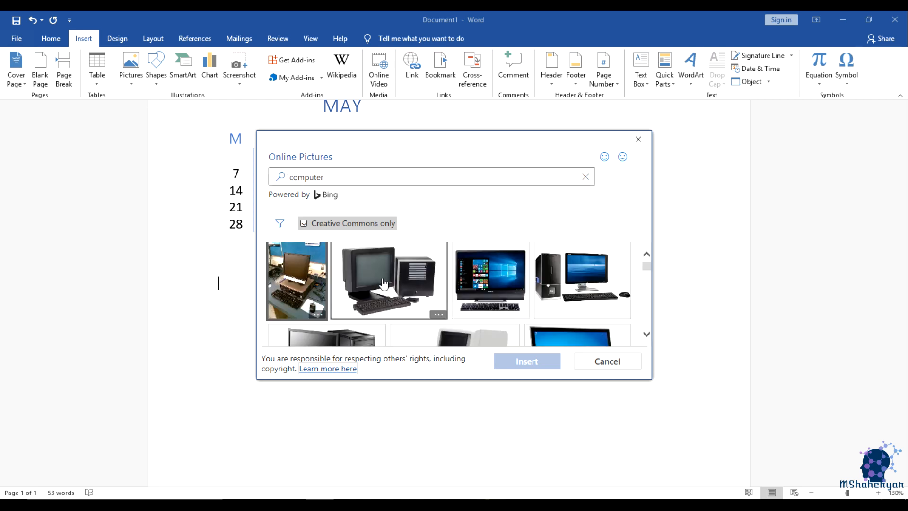
{"action": "scroll", "coordinate": [384, 283], "scroll_direction": "down", "scroll_amount": 3}
{"action": "left_click", "coordinate": [350, 283]}
{"action": "left_click", "coordinate": [532, 362]}
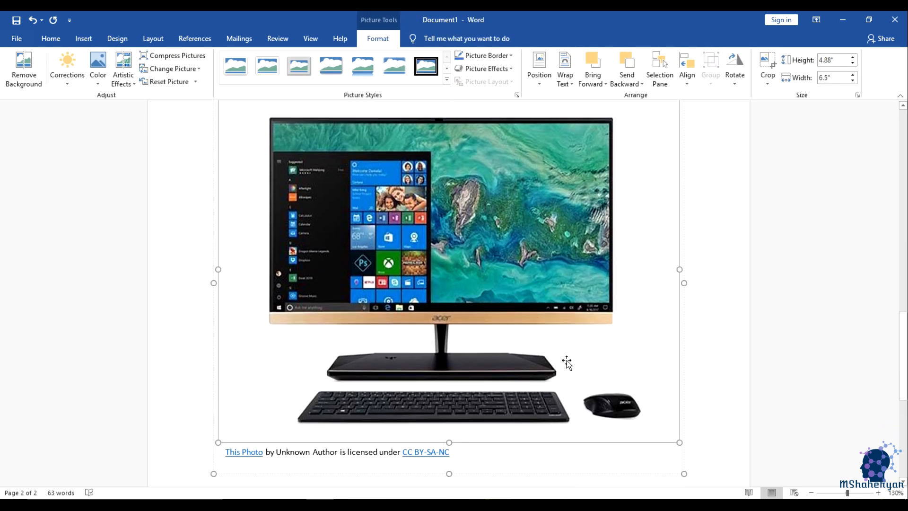
{"action": "left_click_drag", "start_coordinate": [685, 476], "coordinate": [529, 318]}
{"action": "mouse_move", "coordinate": [613, 358]}
{"action": "left_mouse_down"}
{"action": "mouse_move", "coordinate": [731, 441]}
{"action": "mouse_move", "coordinate": [685, 430]}
{"action": "mouse_move", "coordinate": [523, 310]}
{"action": "mouse_move", "coordinate": [609, 376]}
{"action": "left_mouse_up"}
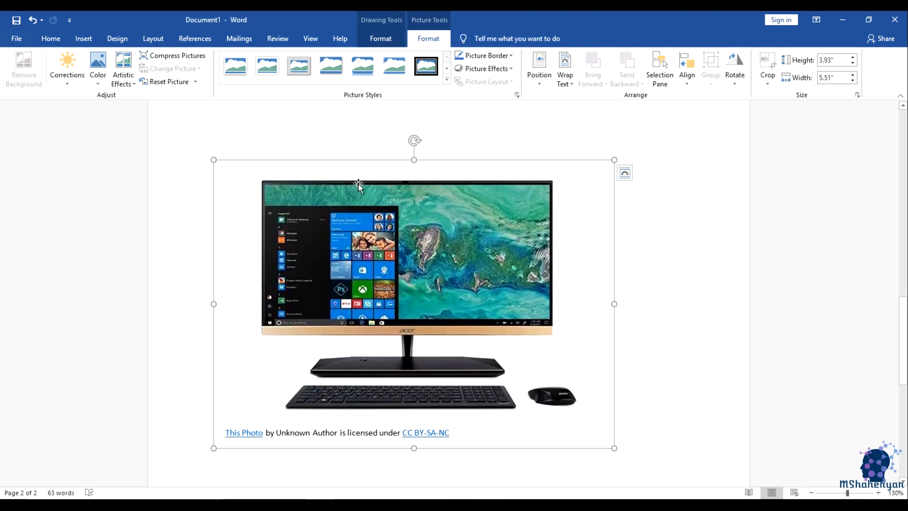
Open the picture correction options for the computer image and soften it by setting the sharpness to -44%.
{"action": "left_click", "coordinate": [381, 39]}
{"action": "left_click", "coordinate": [428, 38]}
{"action": "left_click", "coordinate": [67, 76]}
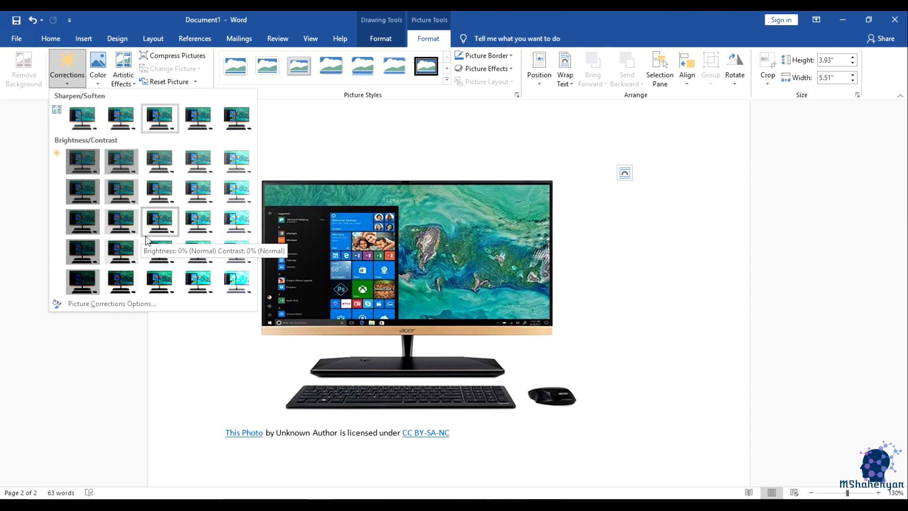
{"action": "left_click", "coordinate": [111, 303]}
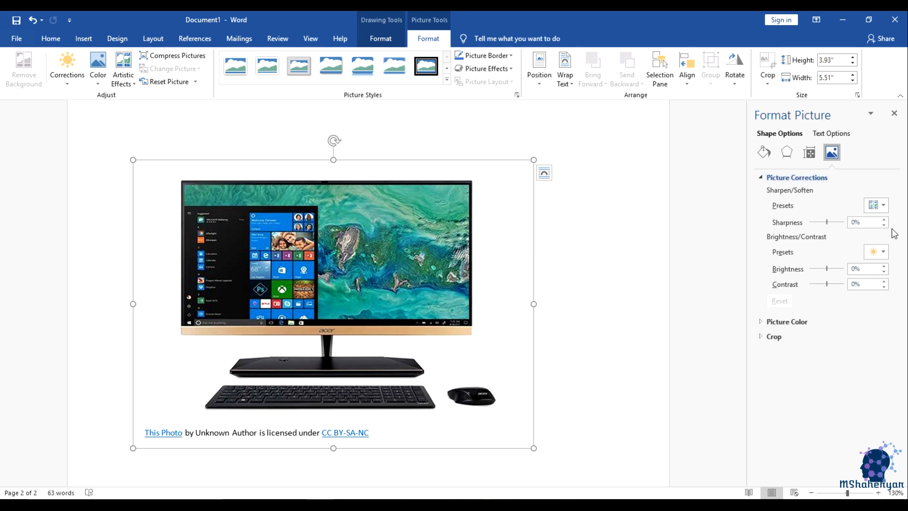
{"action": "left_click", "coordinate": [882, 207]}
{"action": "left_click", "coordinate": [881, 207]}
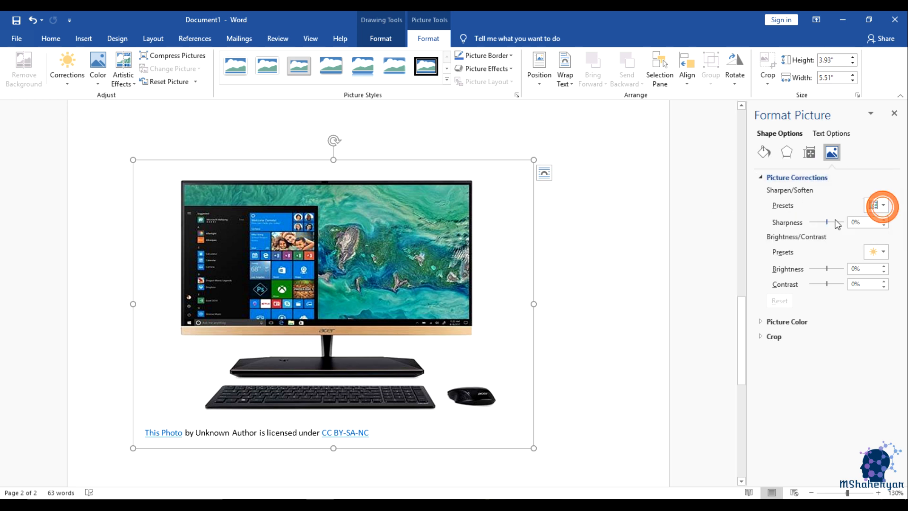
{"action": "mouse_move", "coordinate": [826, 222]}
{"action": "left_mouse_down"}
{"action": "mouse_move", "coordinate": [843, 222]}
{"action": "mouse_move", "coordinate": [813, 223]}
{"action": "mouse_move", "coordinate": [820, 223]}
{"action": "left_mouse_up"}
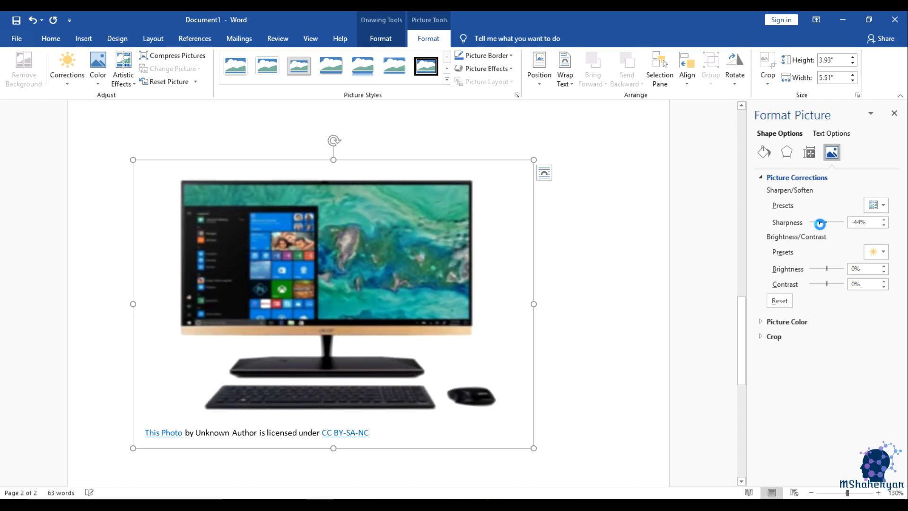
Reset the computer picture's corrections and look through its recolor variations and picture color options.
{"action": "left_click", "coordinate": [779, 300]}
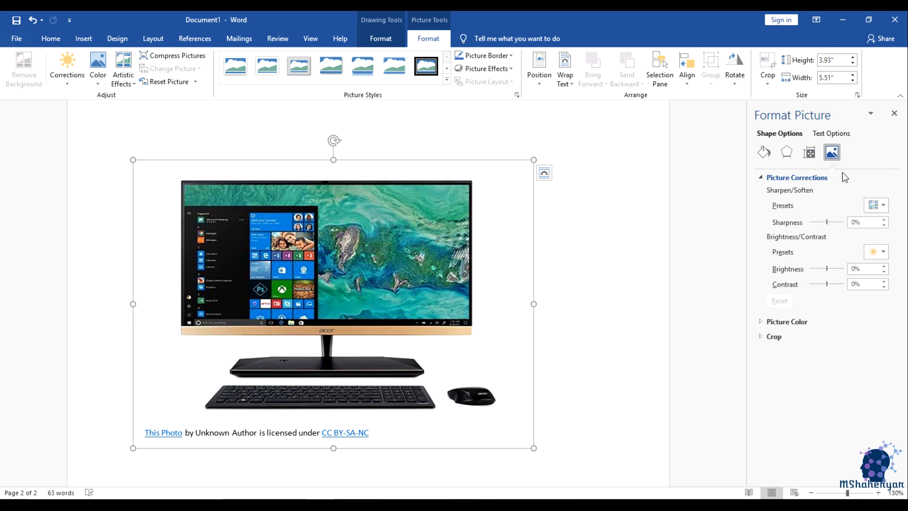
{"action": "left_click", "coordinate": [894, 114]}
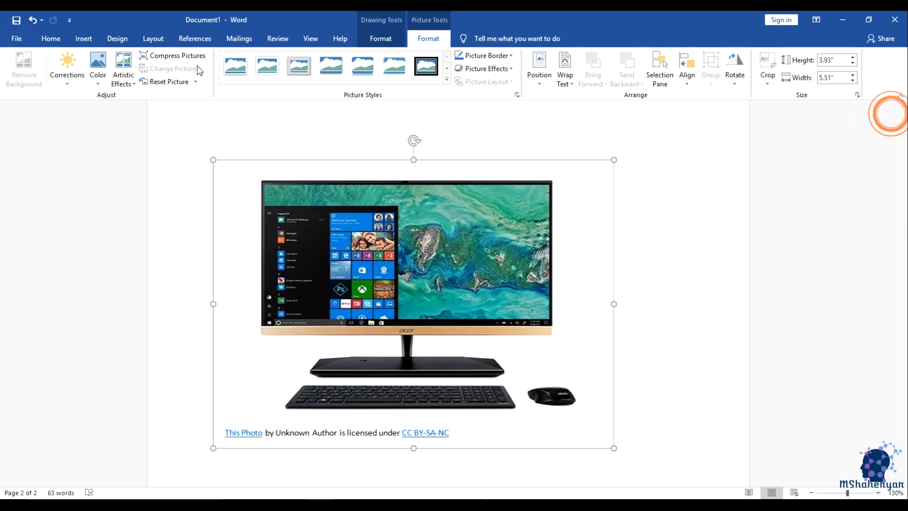
{"action": "left_click", "coordinate": [98, 71]}
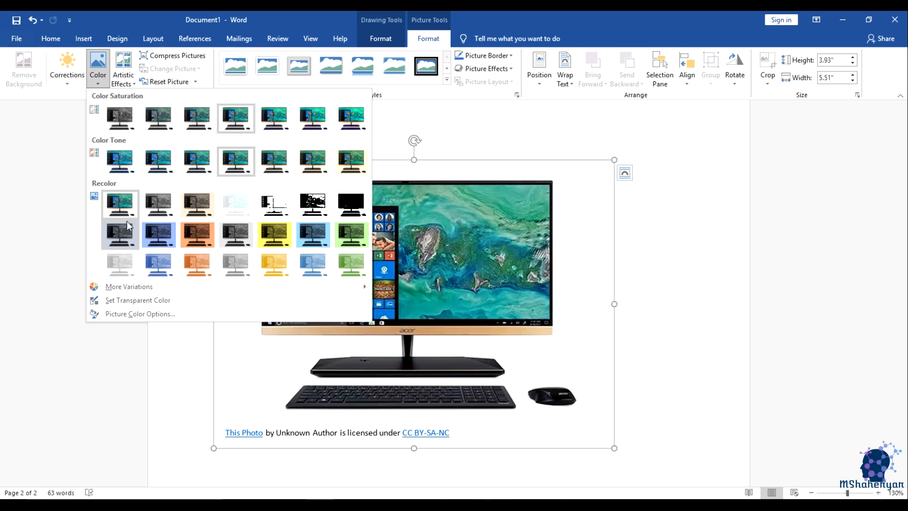
{"action": "left_click", "coordinate": [137, 288]}
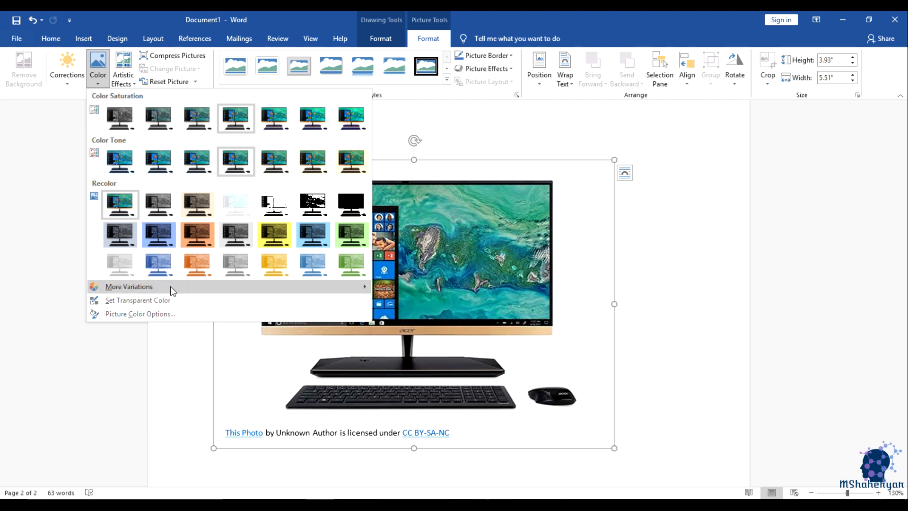
{"action": "left_click", "coordinate": [158, 314]}
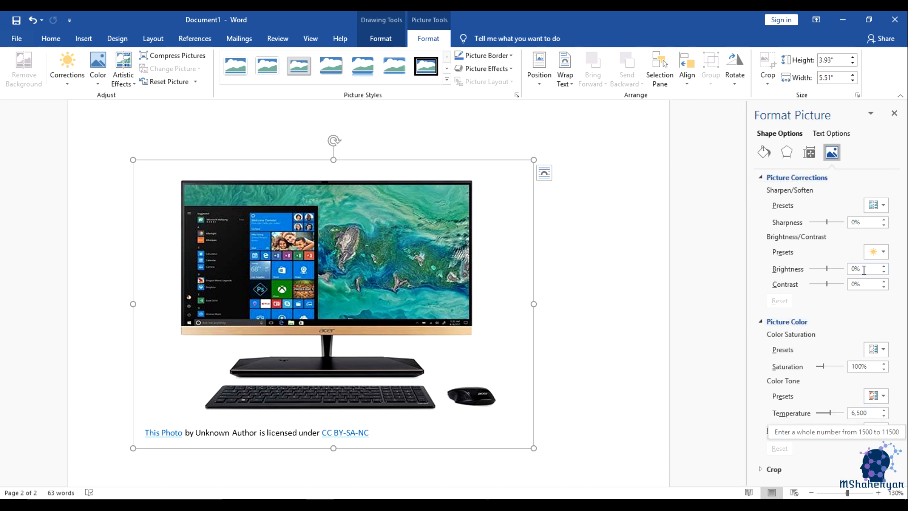
{"action": "left_click", "coordinate": [894, 113]}
Apply the Cutout artistic effect to the computer picture and review the effect's settings.
{"action": "left_click", "coordinate": [130, 83]}
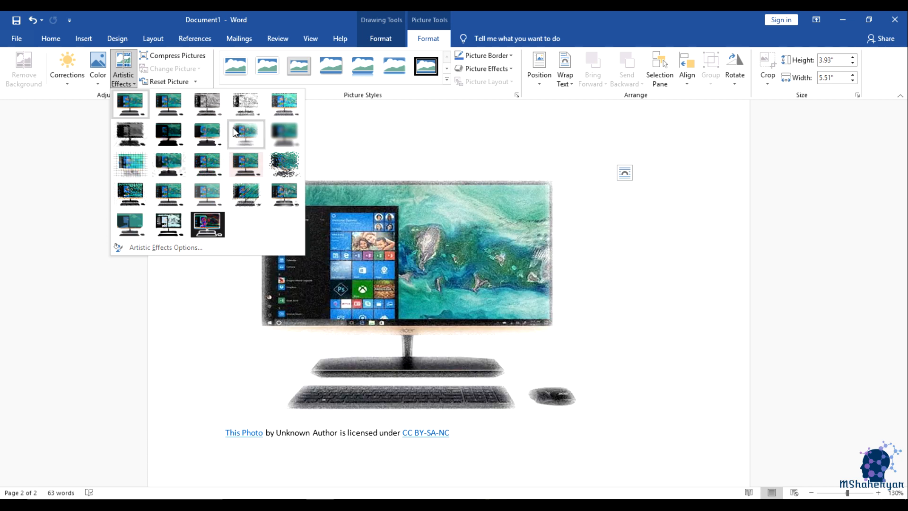
{"action": "left_click", "coordinate": [135, 220]}
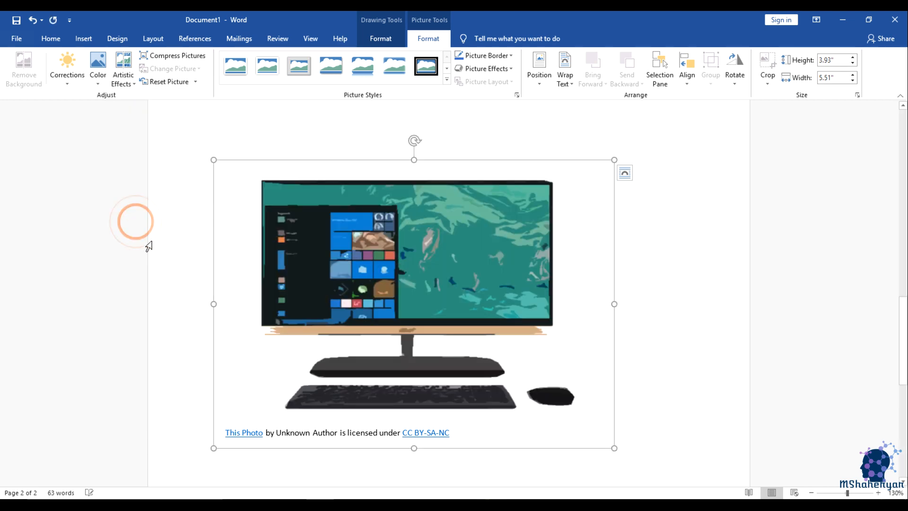
{"action": "left_click", "coordinate": [133, 88]}
{"action": "left_click", "coordinate": [143, 247]}
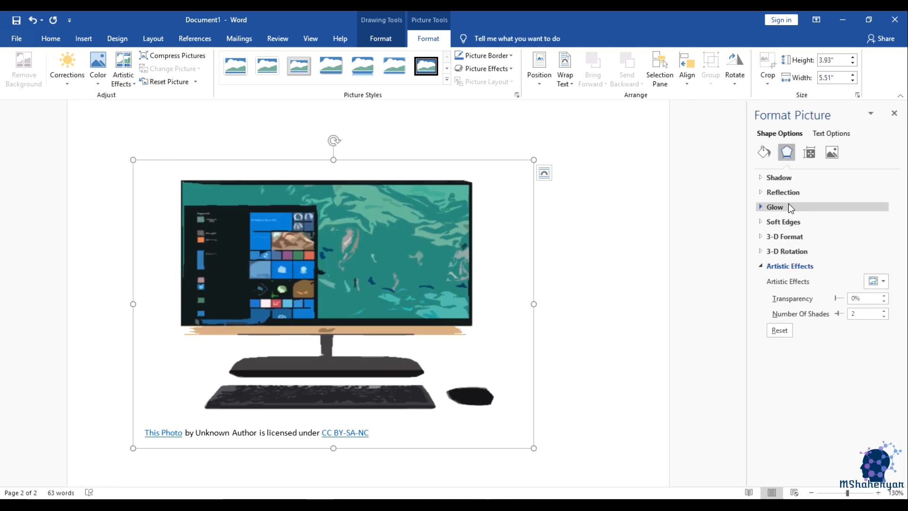
{"action": "left_click", "coordinate": [764, 266]}
{"action": "left_click", "coordinate": [763, 265]}
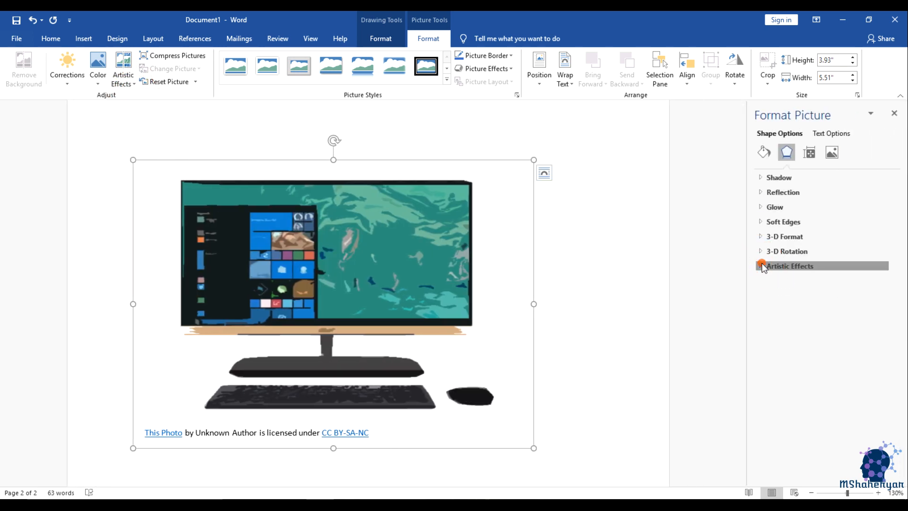
{"action": "left_click", "coordinate": [880, 281]}
{"action": "left_click", "coordinate": [878, 281]}
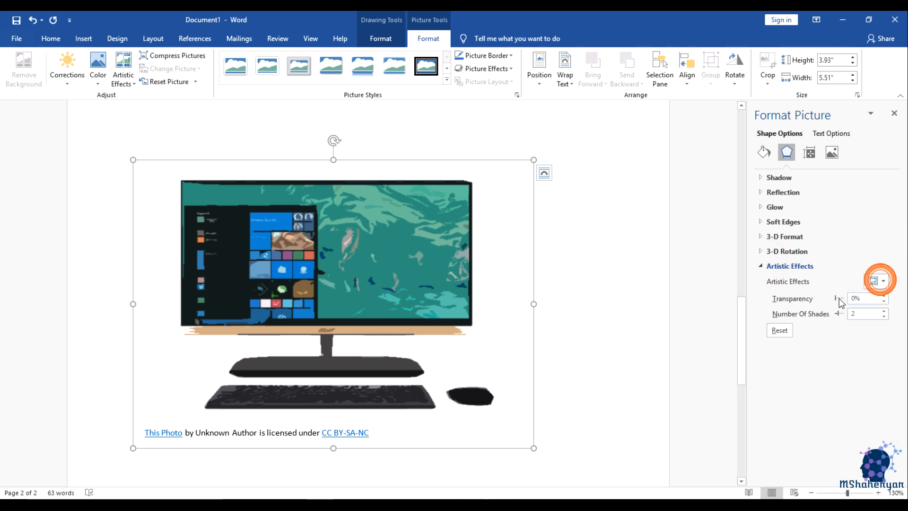
{"action": "left_click_drag", "start_coordinate": [896, 114], "coordinate": [904, 133]}
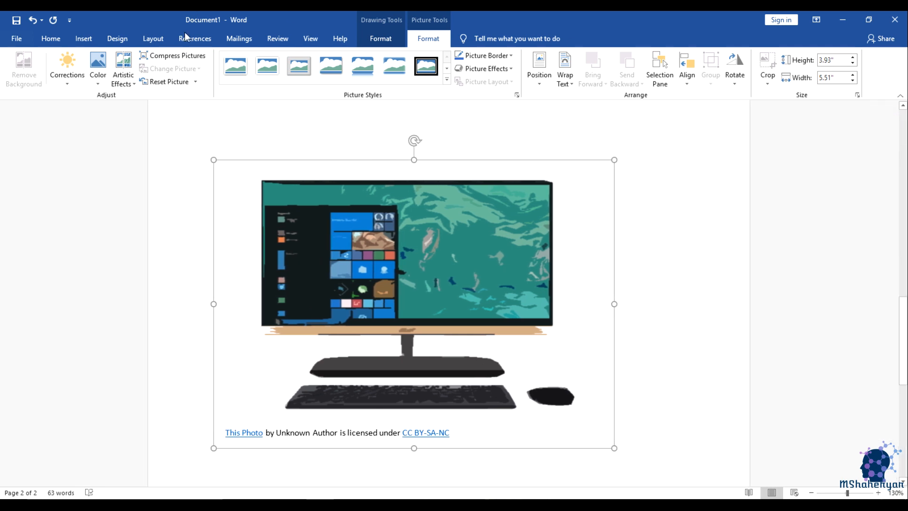
Check the compression options for the computer picture without applying them, and reset the picture's formatting.
{"action": "left_click", "coordinate": [161, 56]}
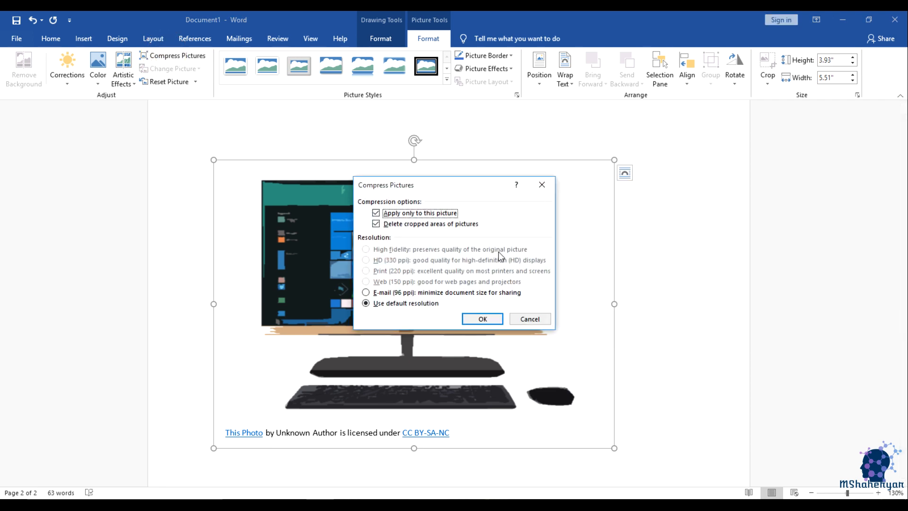
{"action": "left_click", "coordinate": [526, 319]}
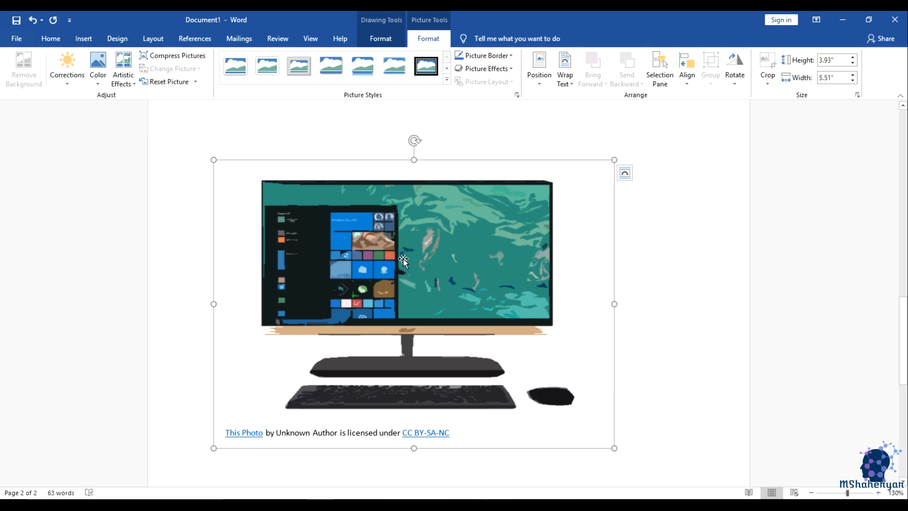
{"action": "left_click", "coordinate": [195, 84]}
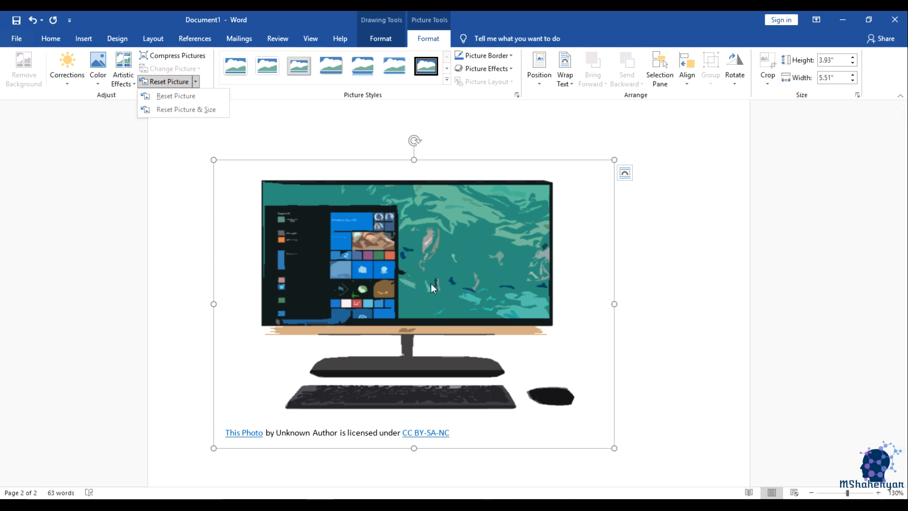
{"action": "left_click", "coordinate": [464, 291]}
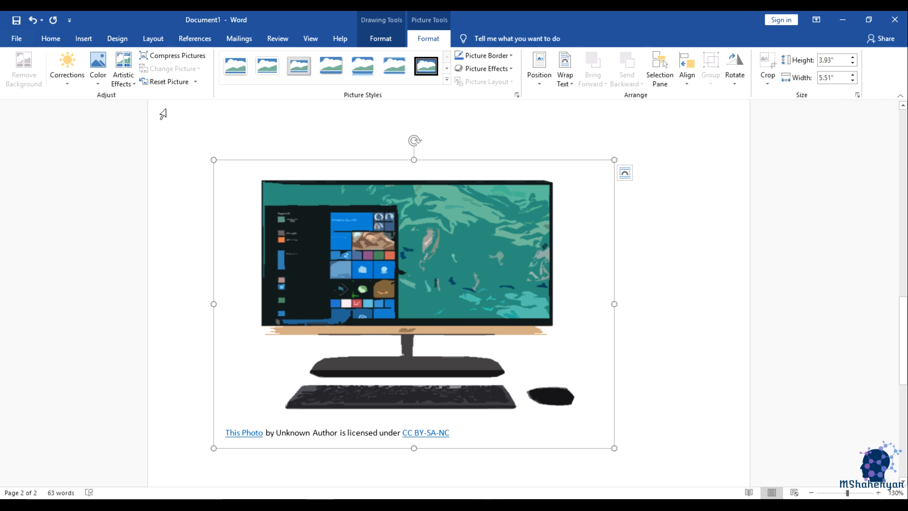
{"action": "left_click", "coordinate": [166, 81]}
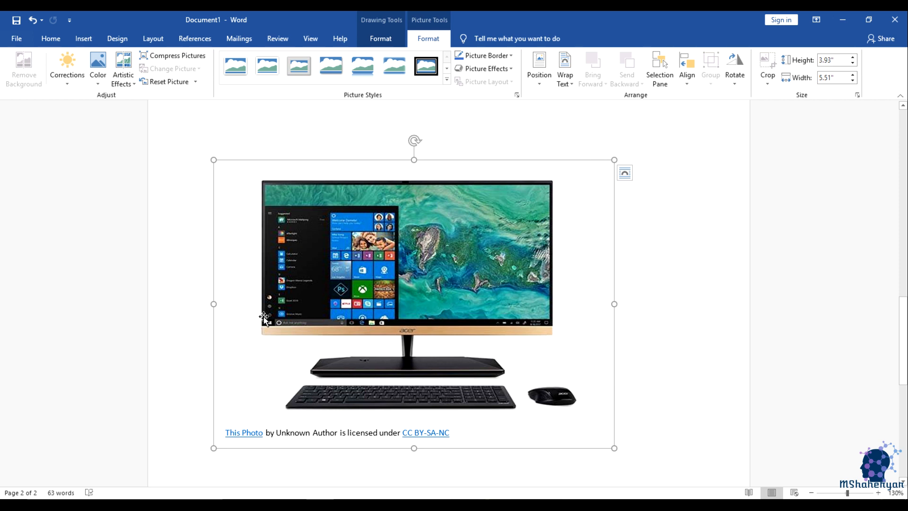
Apply the tilted Rotated, White picture style to the computer image and shrink it to about 3.59" high by 4.51" wide.
{"action": "left_click", "coordinate": [302, 65]}
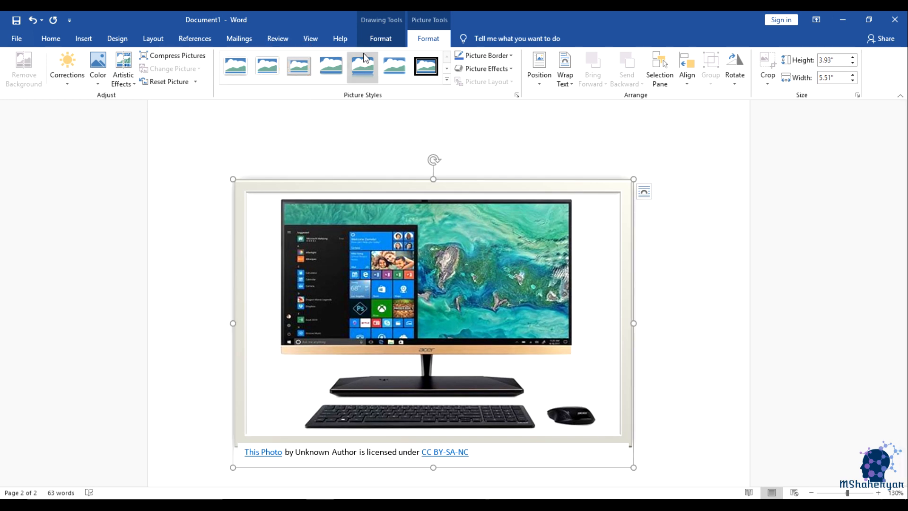
{"action": "left_click", "coordinate": [403, 65]}
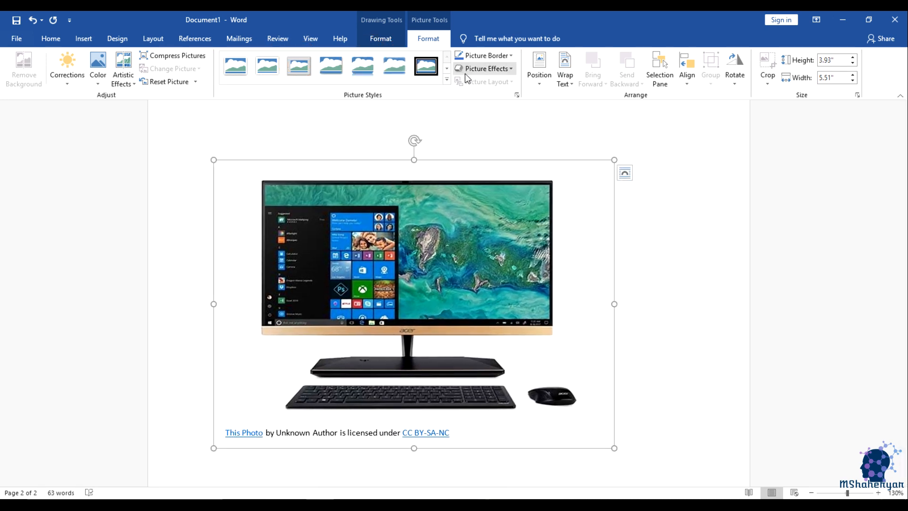
{"action": "left_click", "coordinate": [446, 79]}
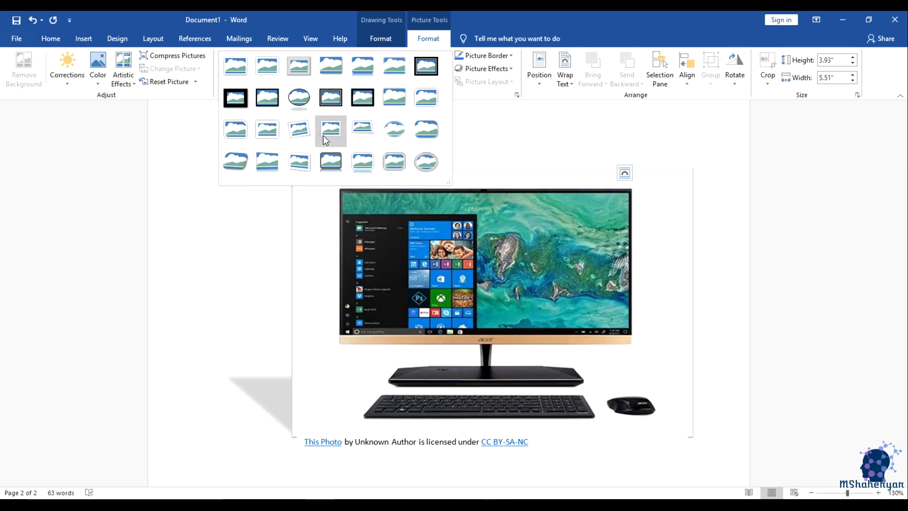
{"action": "left_click", "coordinate": [296, 137]}
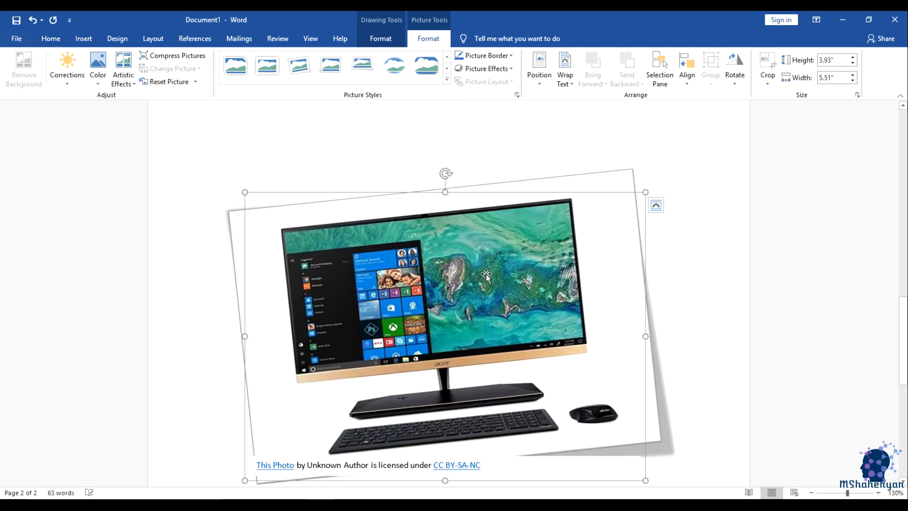
{"action": "left_click_drag", "start_coordinate": [644, 193], "coordinate": [570, 217]}
Look through the border, effects and position options available for the computer picture.
{"action": "left_click", "coordinate": [512, 57]}
{"action": "left_click", "coordinate": [513, 57]}
{"action": "left_click", "coordinate": [514, 70]}
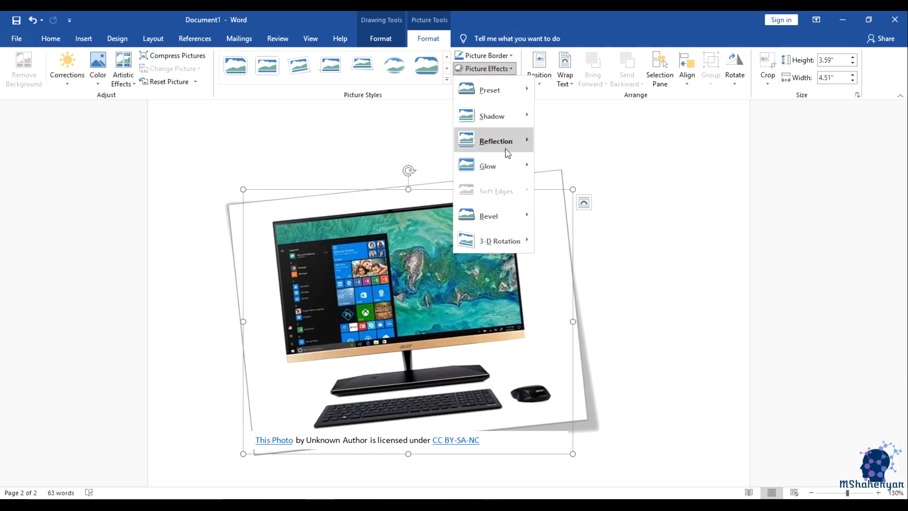
{"action": "left_click", "coordinate": [512, 69]}
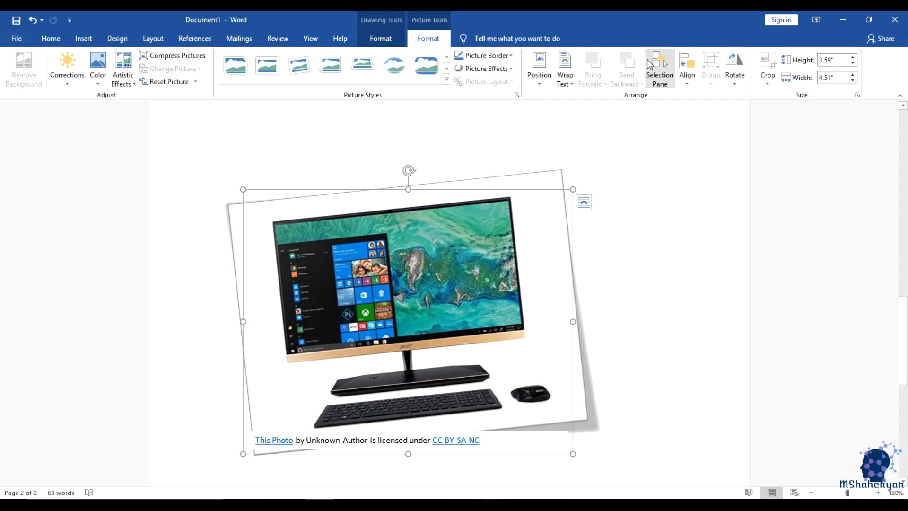
{"action": "left_click", "coordinate": [539, 82]}
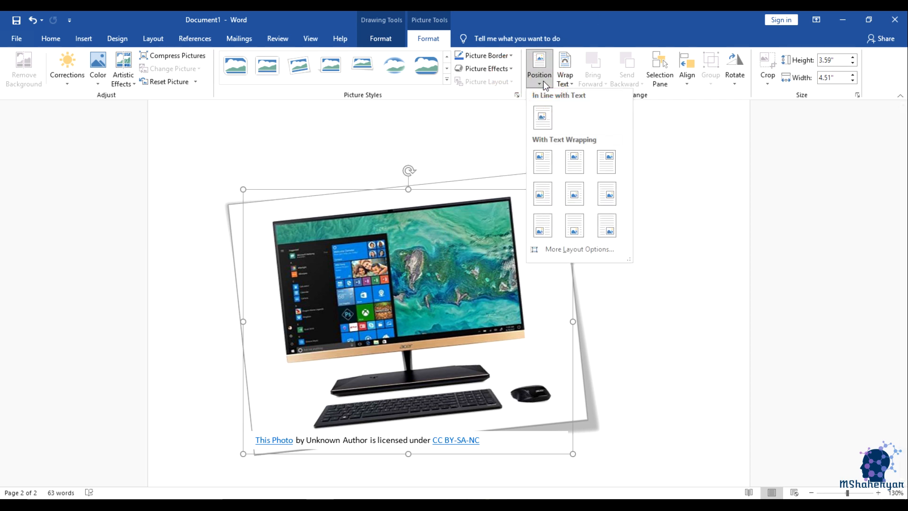
{"action": "left_click", "coordinate": [543, 81]}
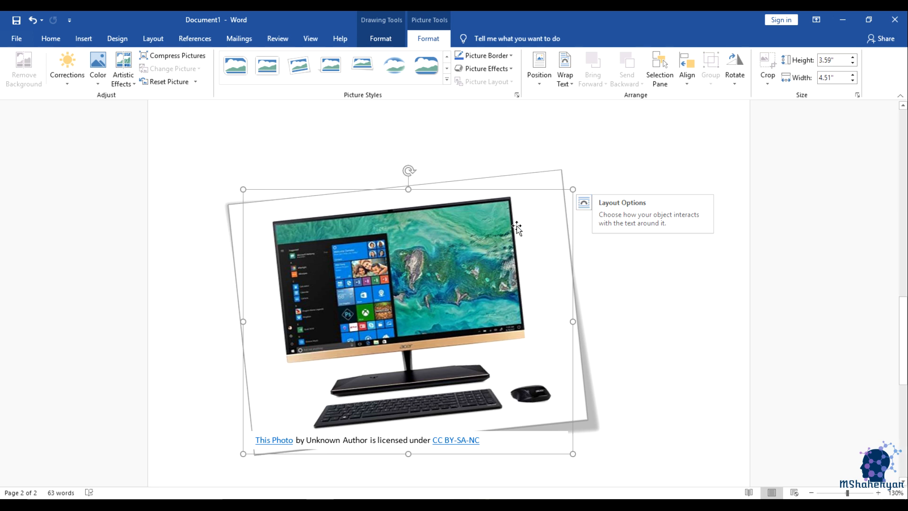
{"action": "scroll", "coordinate": [639, 304], "scroll_direction": "up", "scroll_amount": 2}
{"action": "scroll", "coordinate": [641, 304], "scroll_direction": "down", "scroll_amount": 2}
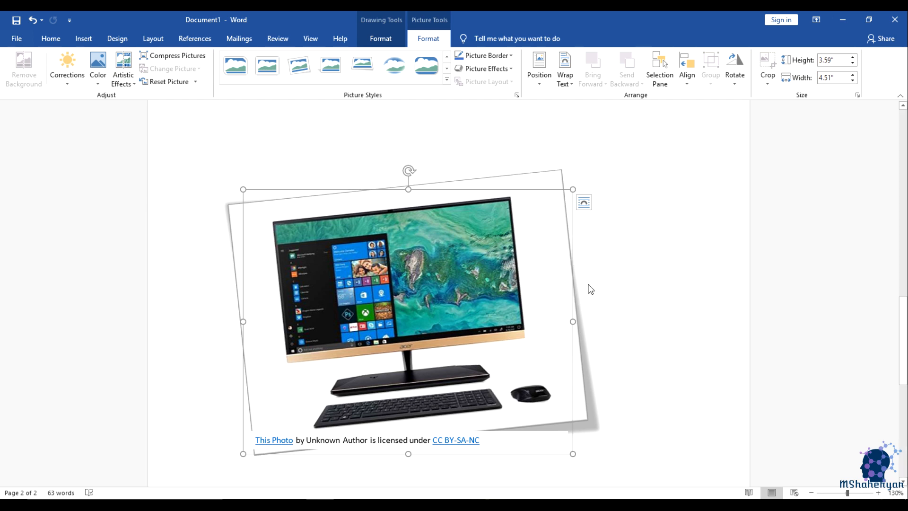
Shrink the computer picture to about 2.35" high by 3.05" wide and move it into the May calendar's cell for the 12th.
{"action": "scroll", "coordinate": [605, 301], "scroll_direction": "up", "scroll_amount": 10}
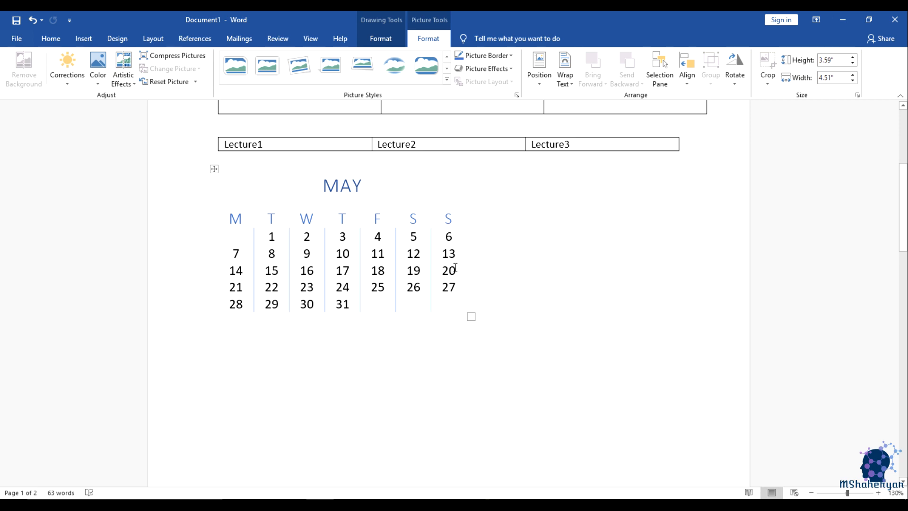
{"action": "scroll", "coordinate": [626, 310], "scroll_direction": "down", "scroll_amount": 10}
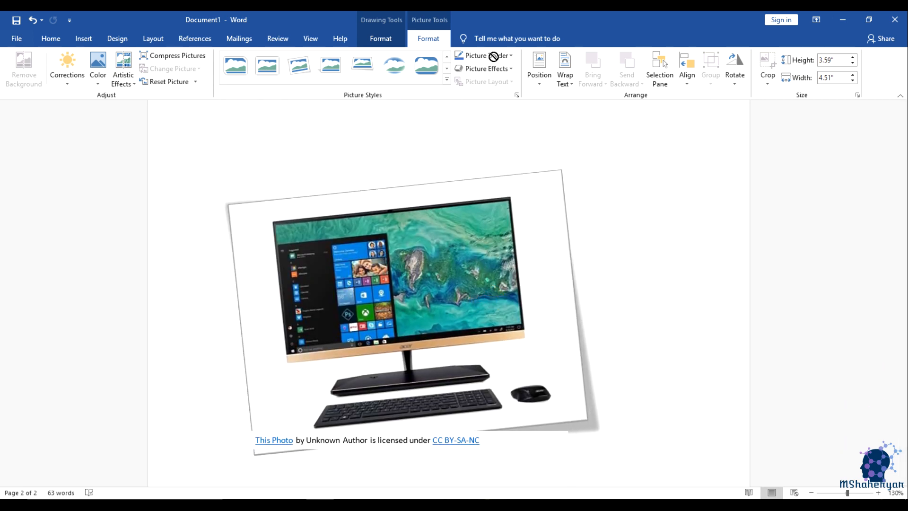
{"action": "left_click_drag", "start_coordinate": [493, 56], "coordinate": [495, 59]}
{"action": "scroll", "coordinate": [568, 274], "scroll_direction": "up", "scroll_amount": 2}
{"action": "left_click_drag", "start_coordinate": [482, 311], "coordinate": [527, 158]}
{"action": "left_click_drag", "start_coordinate": [572, 284], "coordinate": [470, 352]}
{"action": "left_click_drag", "start_coordinate": [396, 330], "coordinate": [412, 169]}
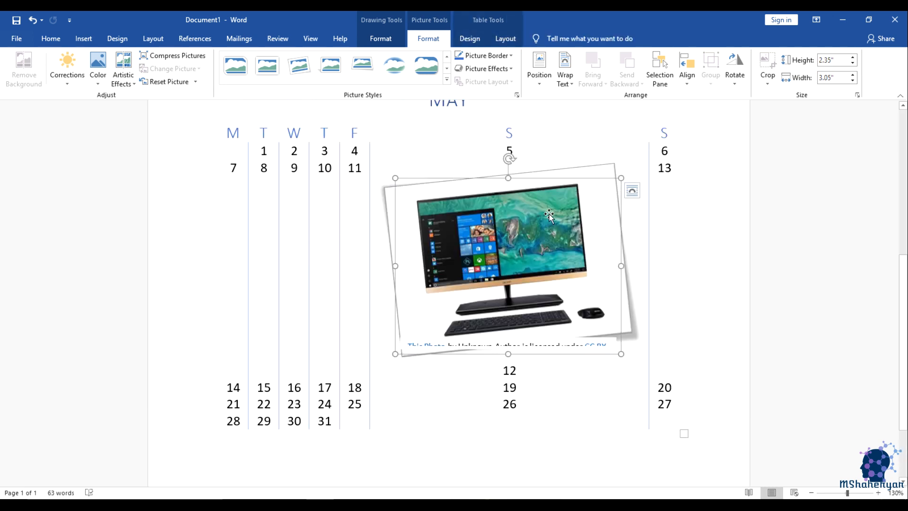
{"action": "scroll", "coordinate": [593, 308], "scroll_direction": "up", "scroll_amount": 1}
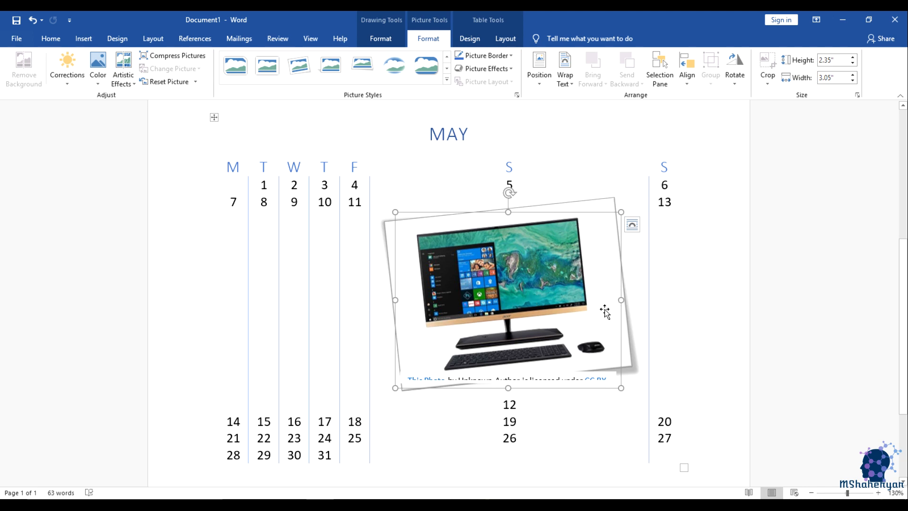
Move the computer picture to the calendar's Thursday column, into the cell for the 3rd.
{"action": "left_click_drag", "start_coordinate": [521, 293], "coordinate": [329, 169]}
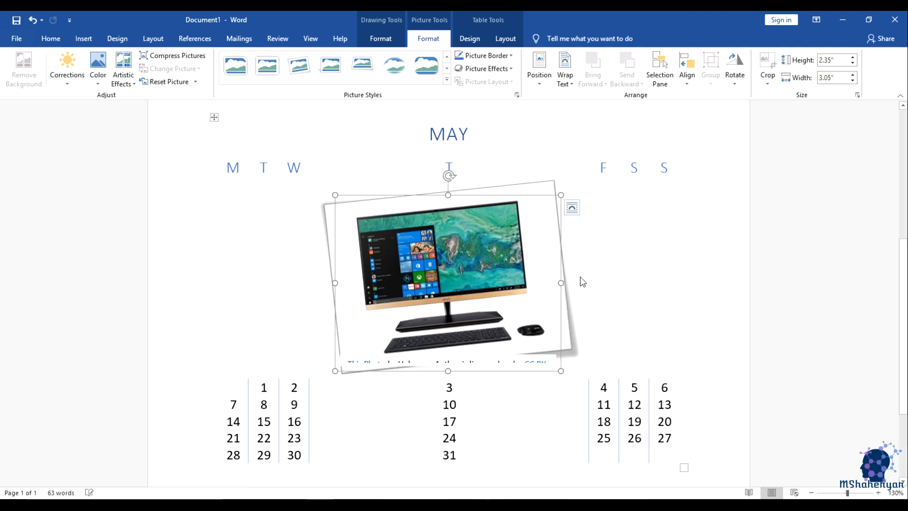
{"action": "scroll", "coordinate": [572, 348], "scroll_direction": "down", "scroll_amount": 2}
{"action": "scroll", "coordinate": [439, 310], "scroll_direction": "up", "scroll_amount": 1}
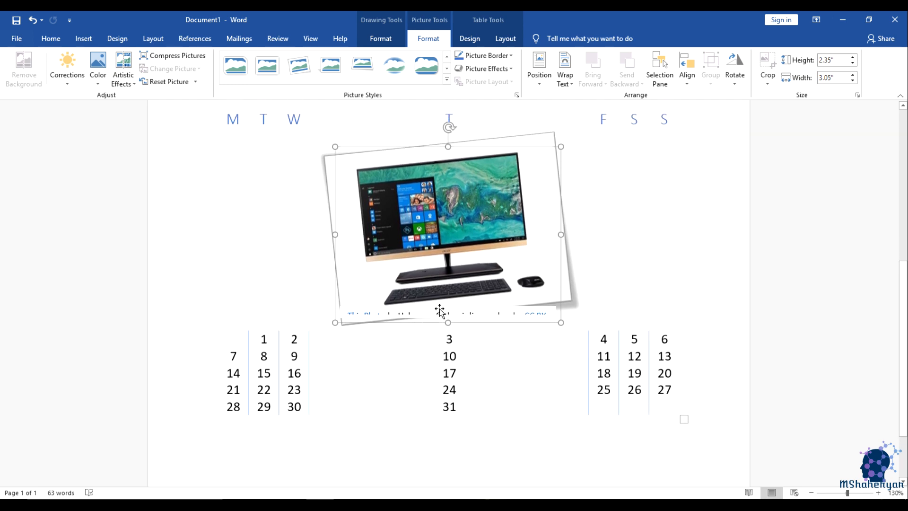
{"action": "scroll", "coordinate": [643, 403], "scroll_direction": "up", "scroll_amount": 1}
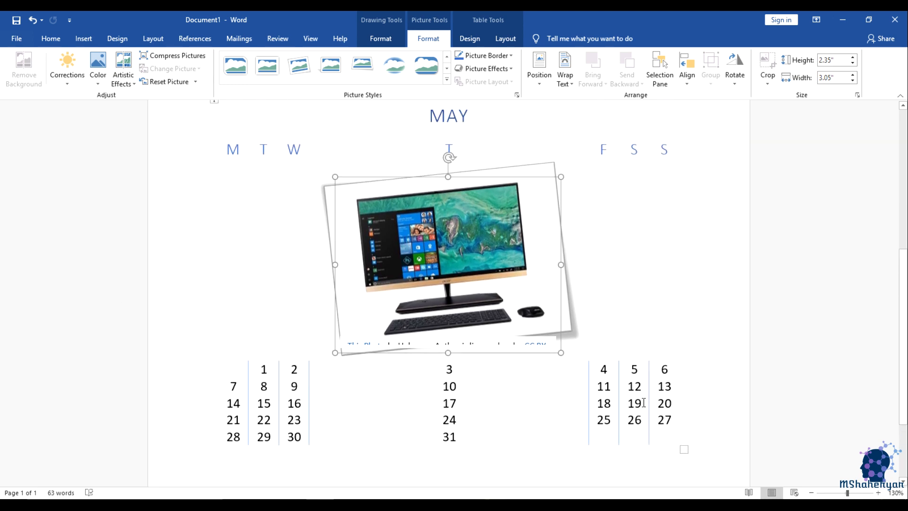
Move the computer picture out of the calendar to the area below it and set its text wrapping to Square.
{"action": "left_click_drag", "start_coordinate": [474, 276], "coordinate": [498, 457]}
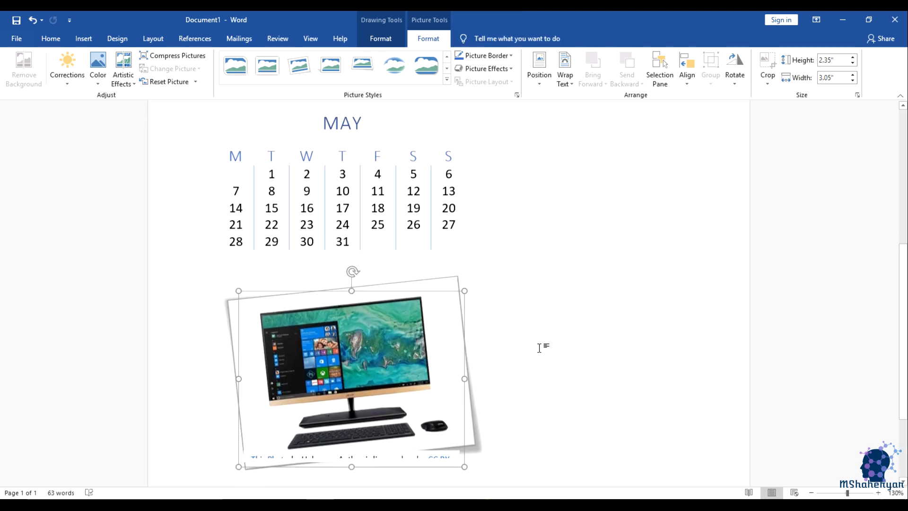
{"action": "left_click", "coordinate": [475, 285]}
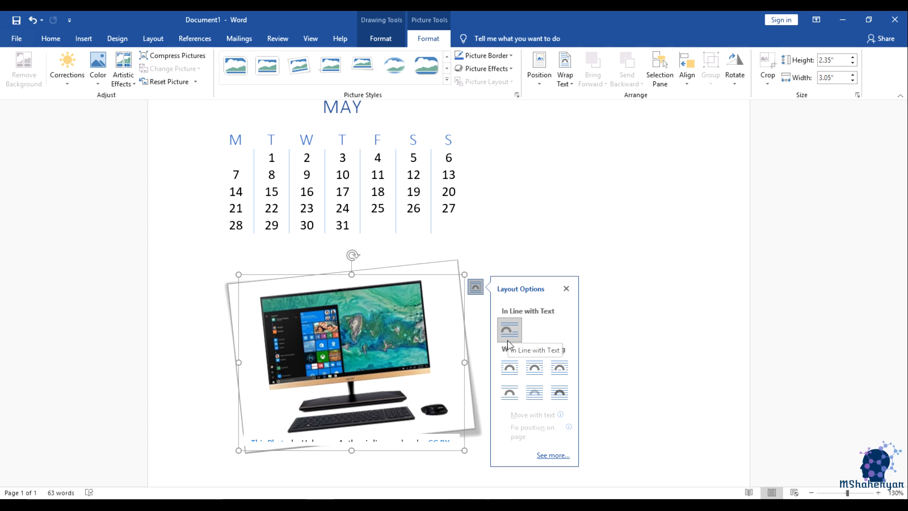
{"action": "left_click", "coordinate": [510, 371]}
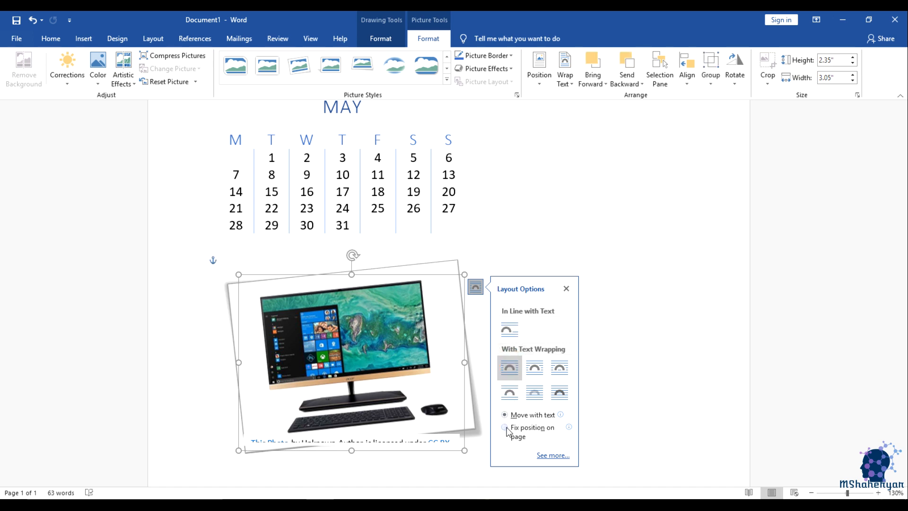
Try Through and Square wrapping on the computer picture, and settle on Tight with its position fixed on the page.
{"action": "left_click", "coordinate": [556, 371]}
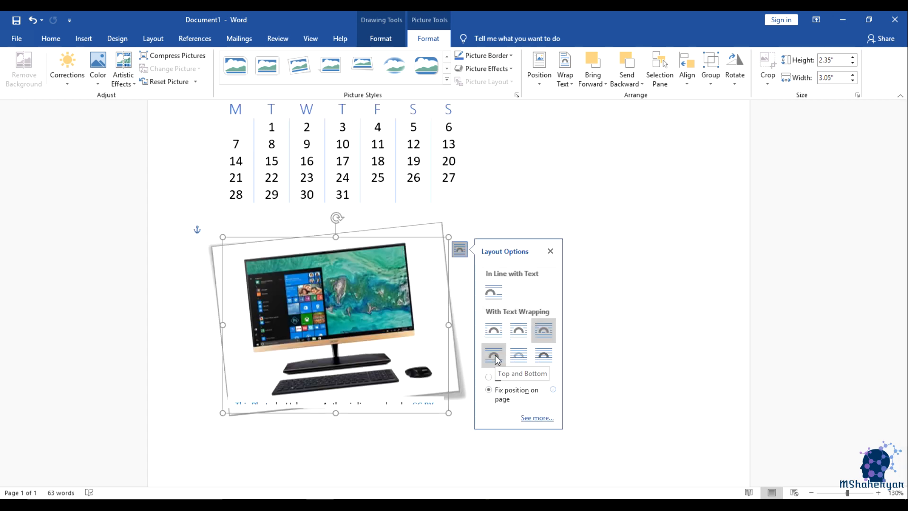
{"action": "left_click", "coordinate": [493, 332]}
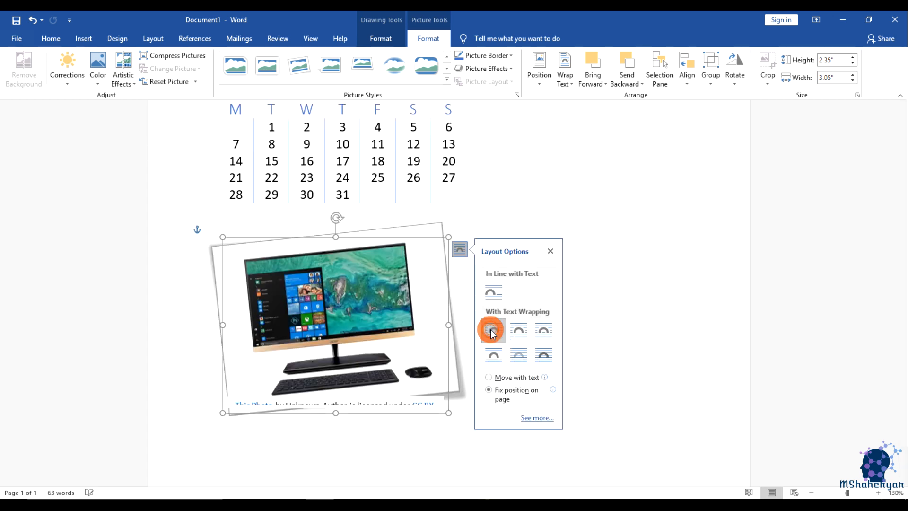
{"action": "left_click", "coordinate": [519, 334]}
Move the computer picture into the empty space beside the May calendar, just below the Lecture table.
{"action": "left_click_drag", "start_coordinate": [363, 336], "coordinate": [237, 74]}
{"action": "scroll", "coordinate": [539, 271], "scroll_direction": "up", "scroll_amount": 2}
{"action": "left_click_drag", "start_coordinate": [376, 387], "coordinate": [617, 208]}
{"action": "scroll", "coordinate": [539, 322], "scroll_direction": "down", "scroll_amount": 4}
{"action": "scroll", "coordinate": [376, 288], "scroll_direction": "up", "scroll_amount": 2}
{"action": "scroll", "coordinate": [628, 363], "scroll_direction": "up", "scroll_amount": 2}
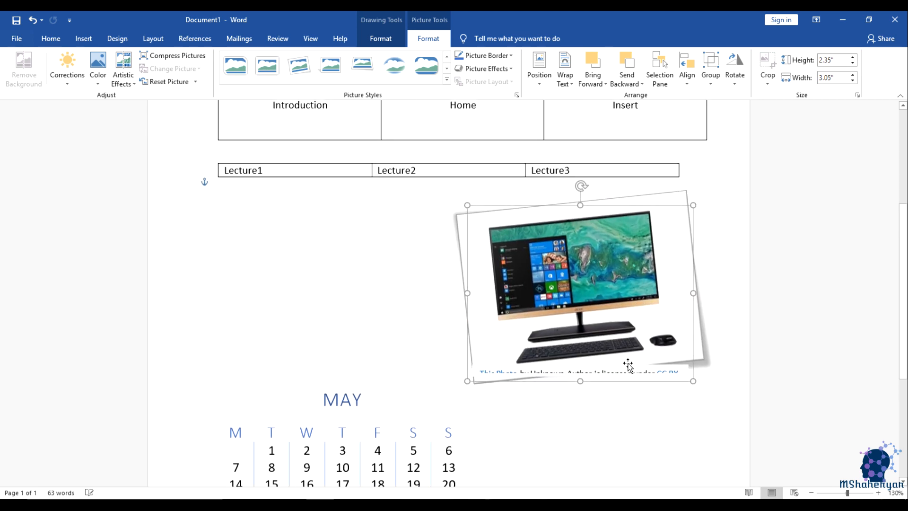
{"action": "scroll", "coordinate": [628, 363], "scroll_direction": "down", "scroll_amount": 1}
{"action": "scroll", "coordinate": [628, 363], "scroll_direction": "up", "scroll_amount": 2}
{"action": "left_click_drag", "start_coordinate": [596, 265], "coordinate": [625, 261]}
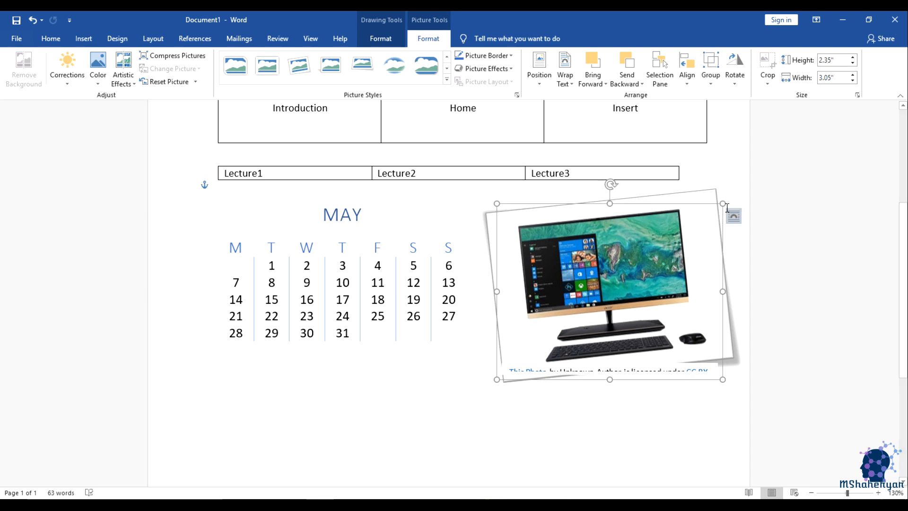
Try shrinking the computer picture to about 2.1" high by 2.87" wide and placing it Behind Text.
{"action": "left_click_drag", "start_coordinate": [723, 202], "coordinate": [712, 220]}
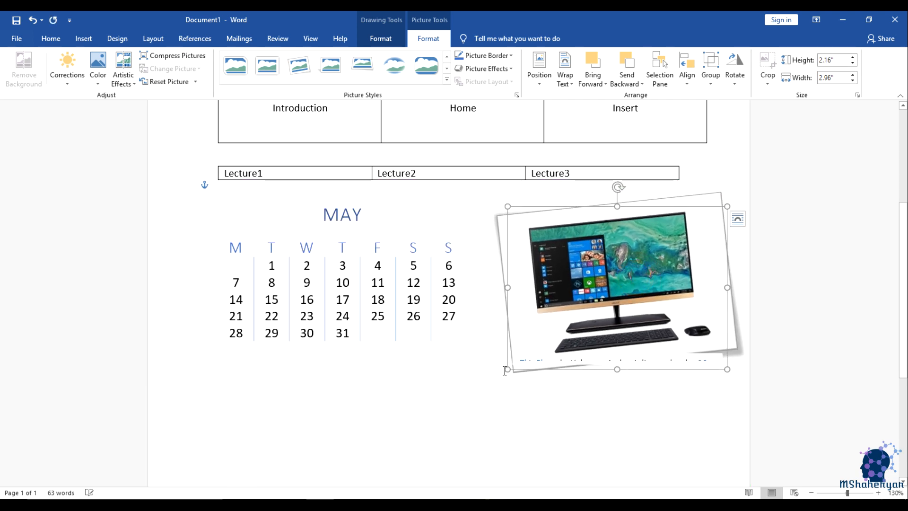
{"action": "left_click_drag", "start_coordinate": [508, 369], "coordinate": [515, 363]}
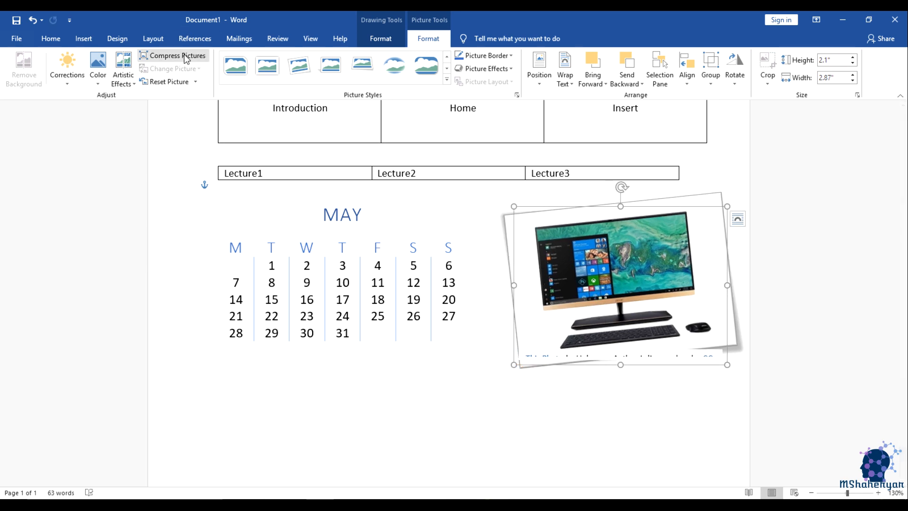
{"action": "left_click", "coordinate": [565, 75]}
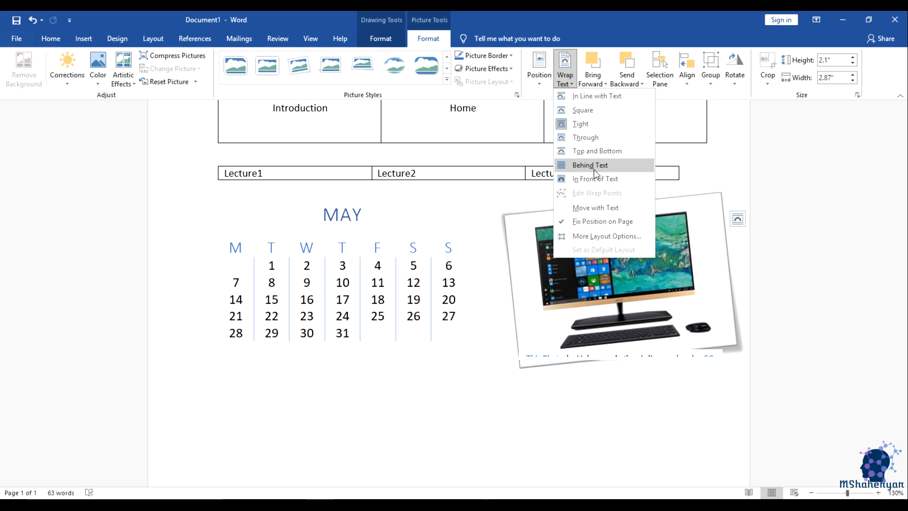
{"action": "left_click", "coordinate": [591, 165]}
Look through the Bring Forward and Send Backward options for the computer picture and the choices for inserting pictures.
{"action": "left_click", "coordinate": [593, 83]}
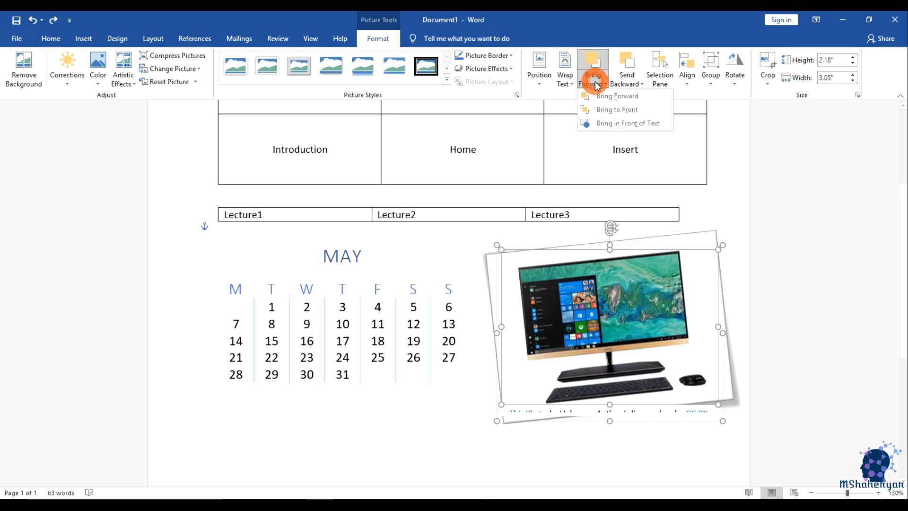
{"action": "left_click", "coordinate": [630, 84]}
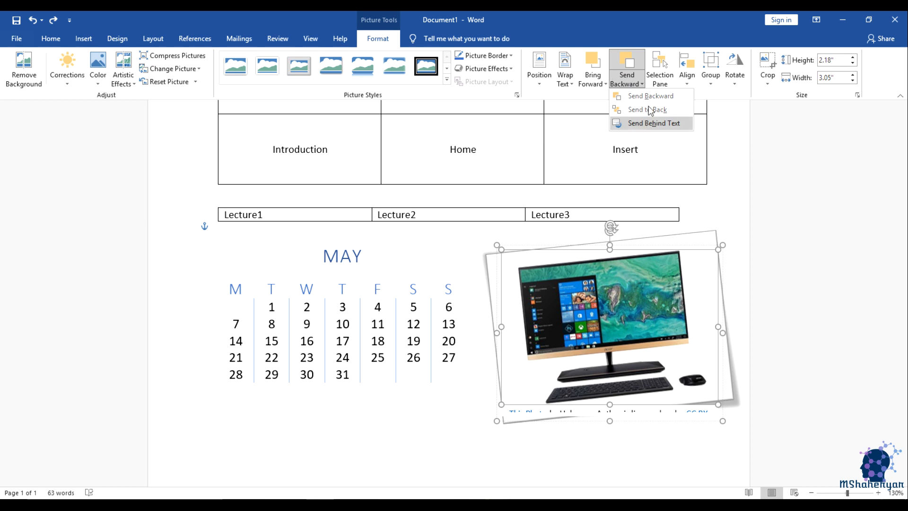
{"action": "left_click", "coordinate": [593, 325]}
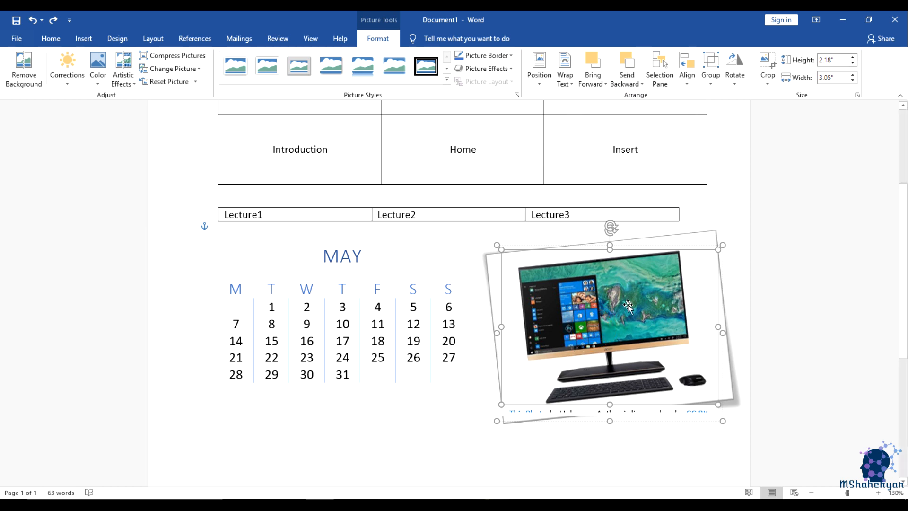
{"action": "left_click", "coordinate": [84, 38]}
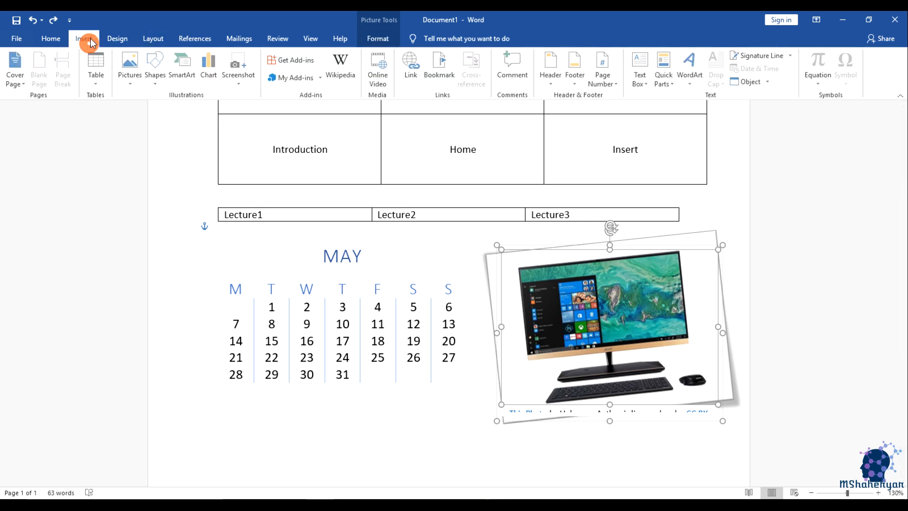
{"action": "left_click", "coordinate": [136, 81]}
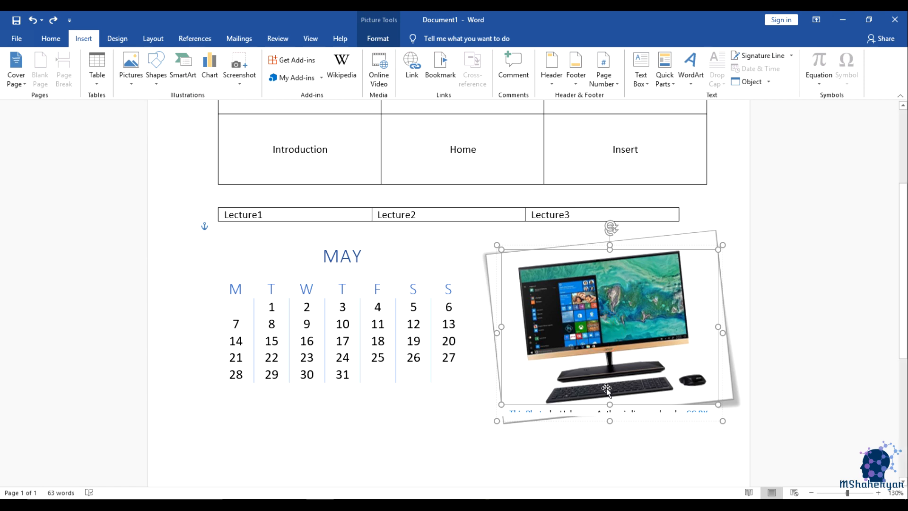
Add the caption "Figure 1 Computer" below the computer picture, using the Figure label.
{"action": "mouse_move", "coordinate": [612, 421]}
{"action": "left_mouse_down"}
{"action": "mouse_move", "coordinate": [610, 431]}
{"action": "mouse_move", "coordinate": [610, 419]}
{"action": "left_mouse_up"}
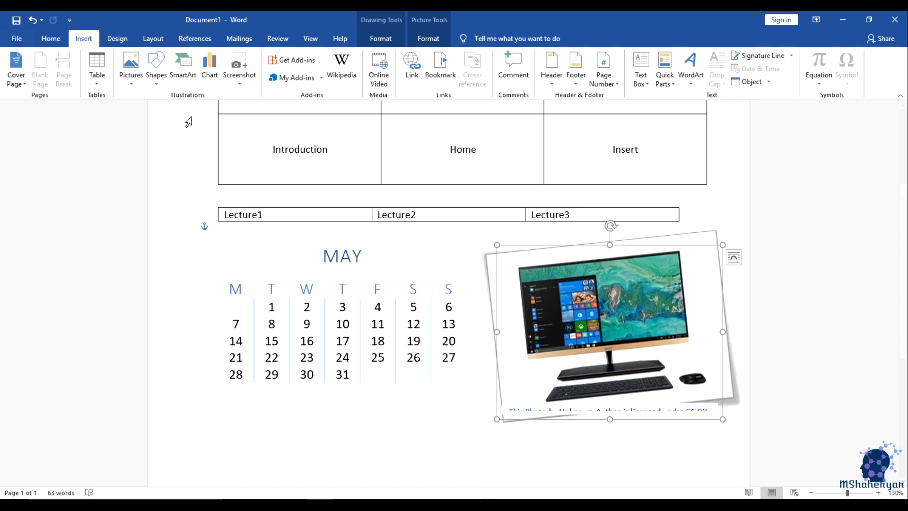
{"action": "right_click", "coordinate": [610, 303]}
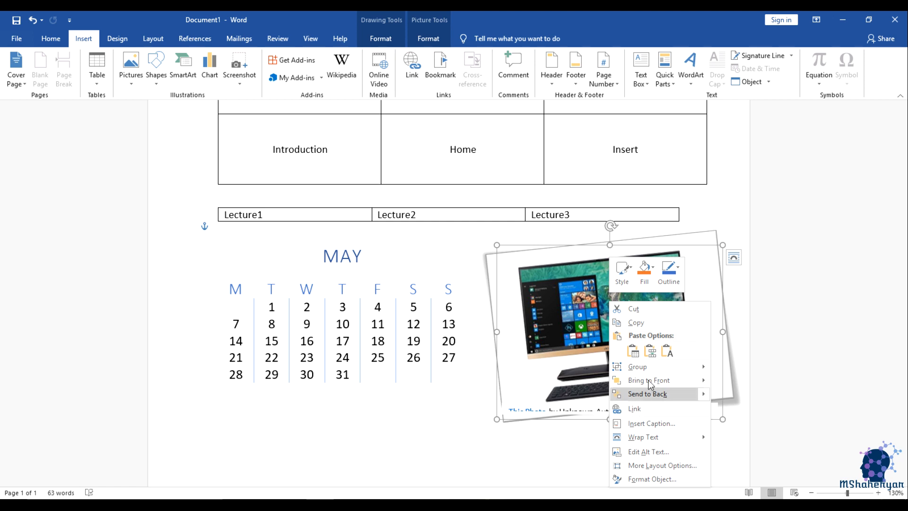
{"action": "left_click", "coordinate": [644, 424]}
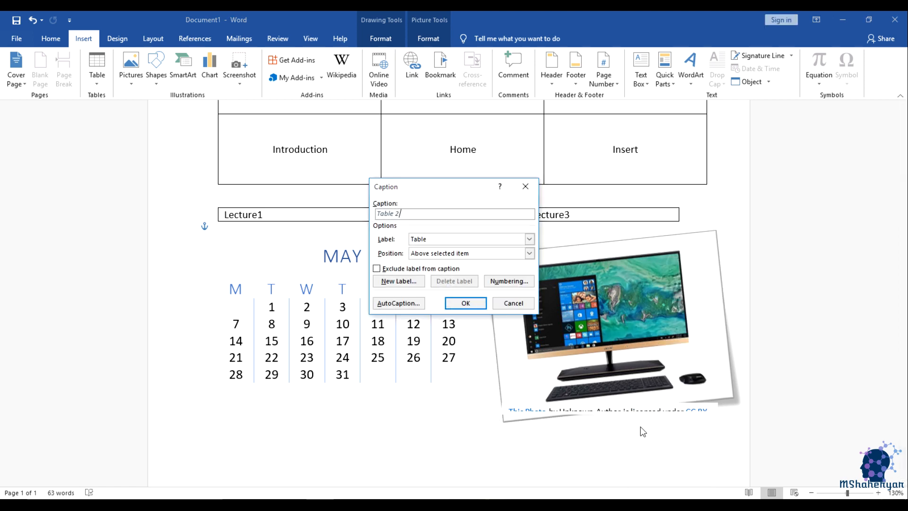
{"action": "left_click", "coordinate": [530, 240]}
{"action": "left_click", "coordinate": [455, 255]}
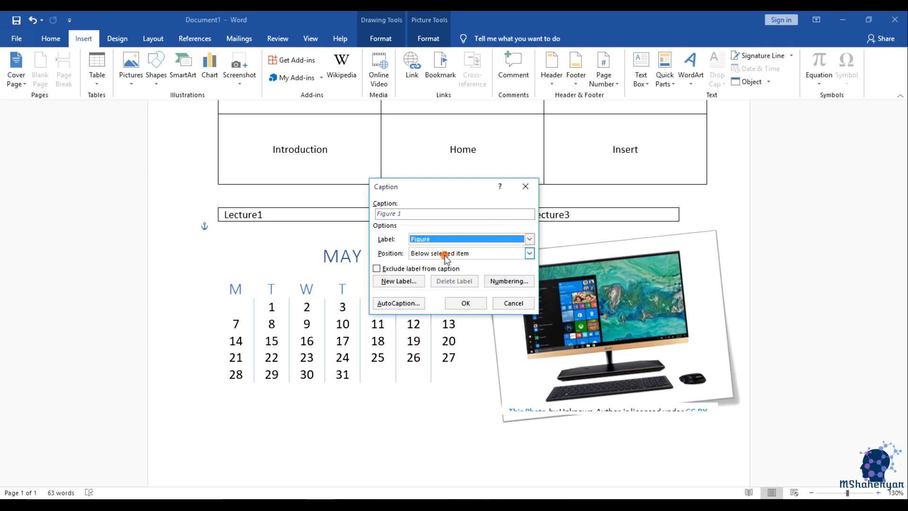
{"action": "left_click", "coordinate": [410, 213]}
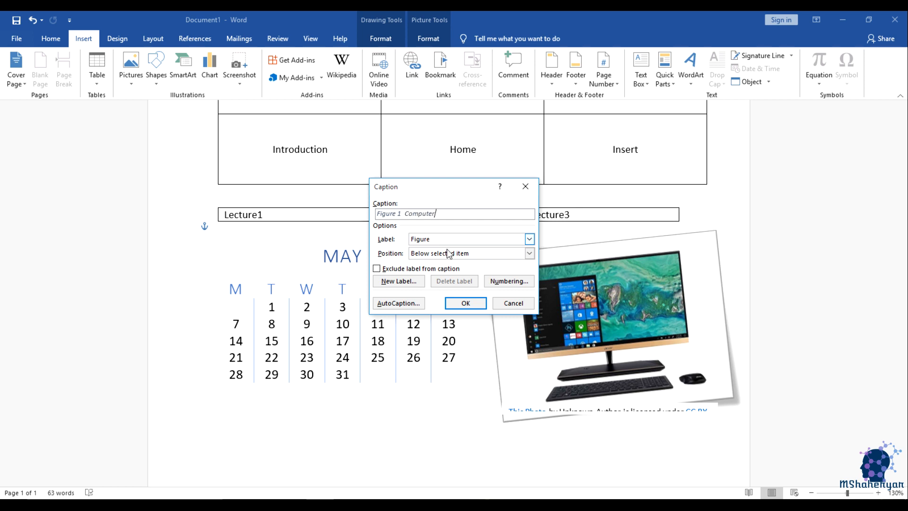
{"action": "left_click", "coordinate": [468, 303]}
{"action": "left_click", "coordinate": [533, 458]}
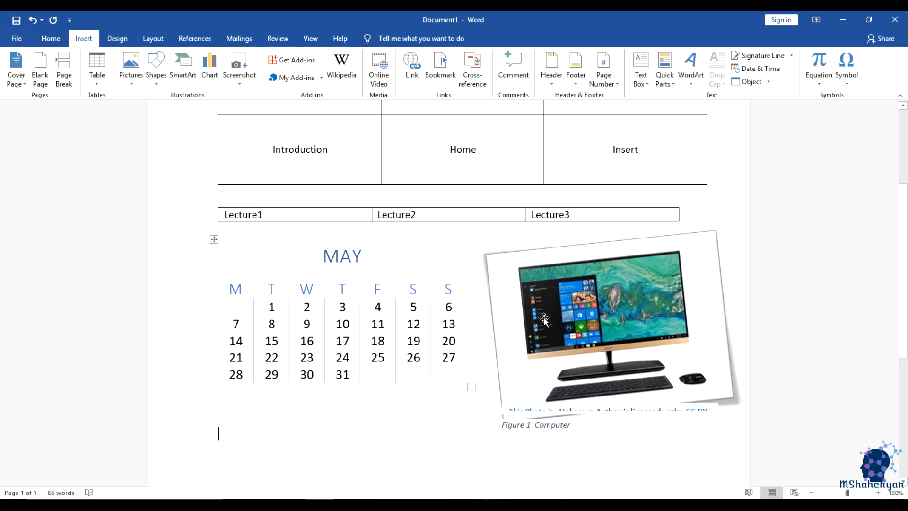
Draw a smiley face shape about 1.78" high by 2.02" wide in the empty area below the May calendar.
{"action": "scroll", "coordinate": [544, 318], "scroll_direction": "down", "scroll_amount": 2}
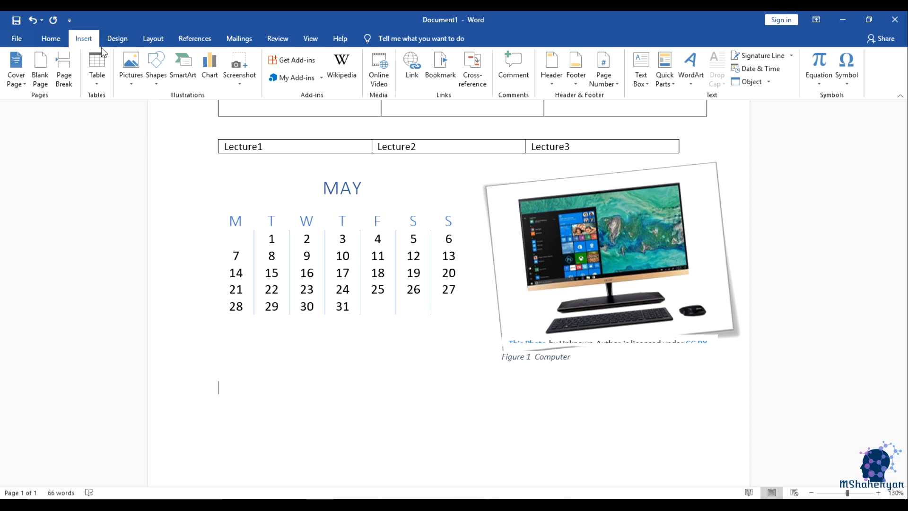
{"action": "left_click", "coordinate": [156, 81]}
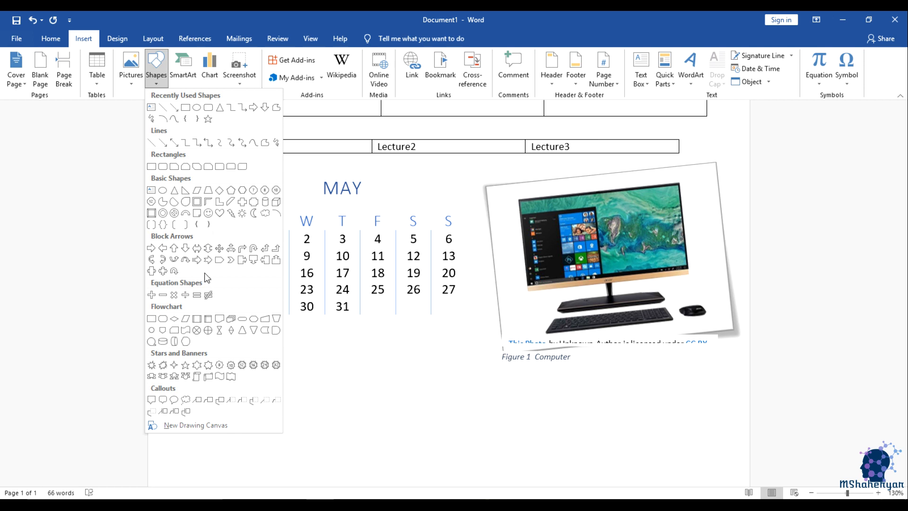
{"action": "left_click", "coordinate": [209, 214]}
{"action": "scroll", "coordinate": [256, 395], "scroll_direction": "down", "scroll_amount": 3}
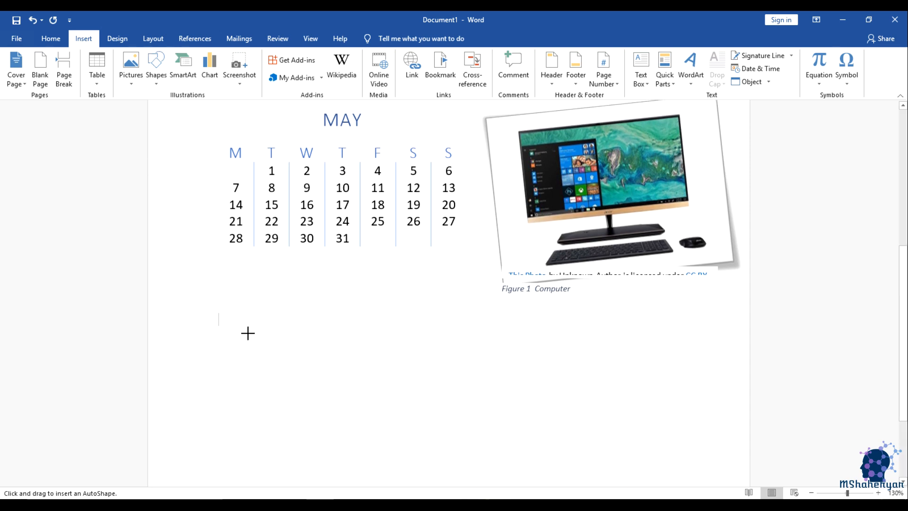
{"action": "left_click_drag", "start_coordinate": [236, 316], "coordinate": [333, 401]}
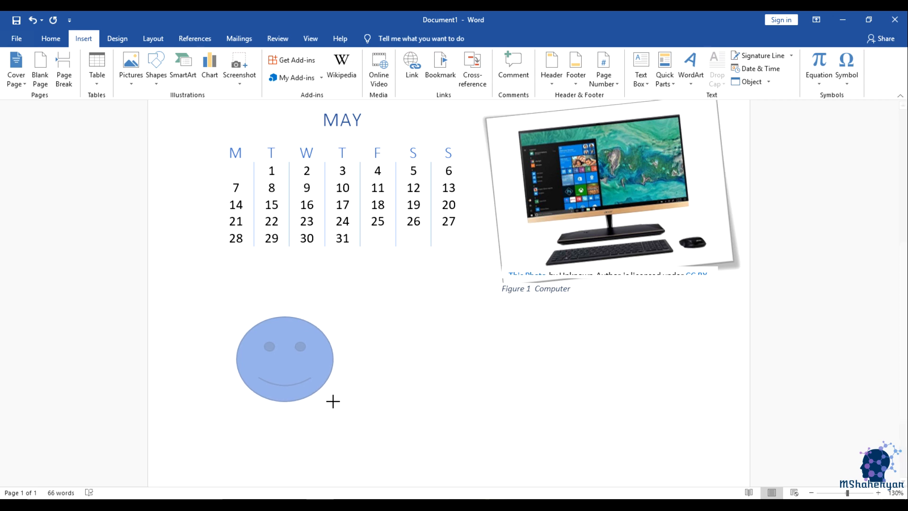
{"action": "mouse_move", "coordinate": [333, 401]}
{"action": "left_mouse_down"}
{"action": "mouse_move", "coordinate": [395, 442]}
{"action": "mouse_move", "coordinate": [380, 442]}
{"action": "left_mouse_up"}
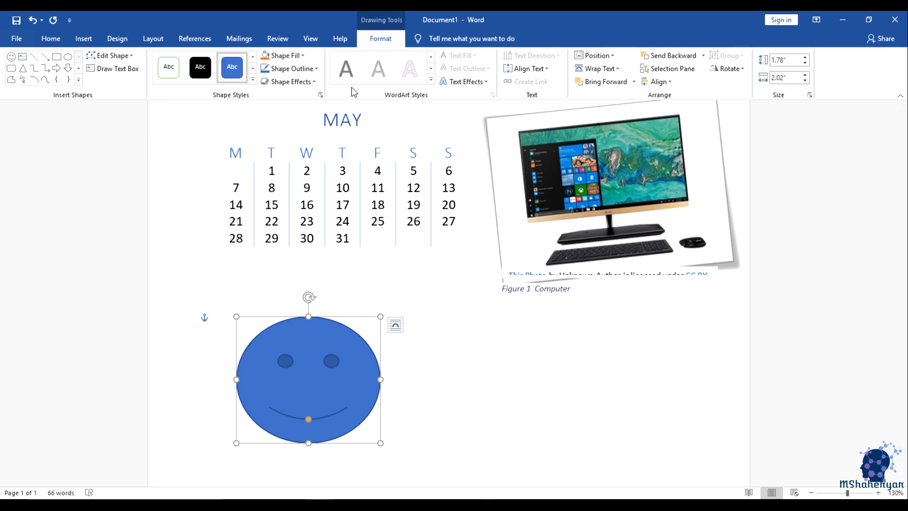
Apply the white-filled, gold-outlined theme style to the smiley face and recolor its outline dark blue.
{"action": "left_click", "coordinate": [253, 80]}
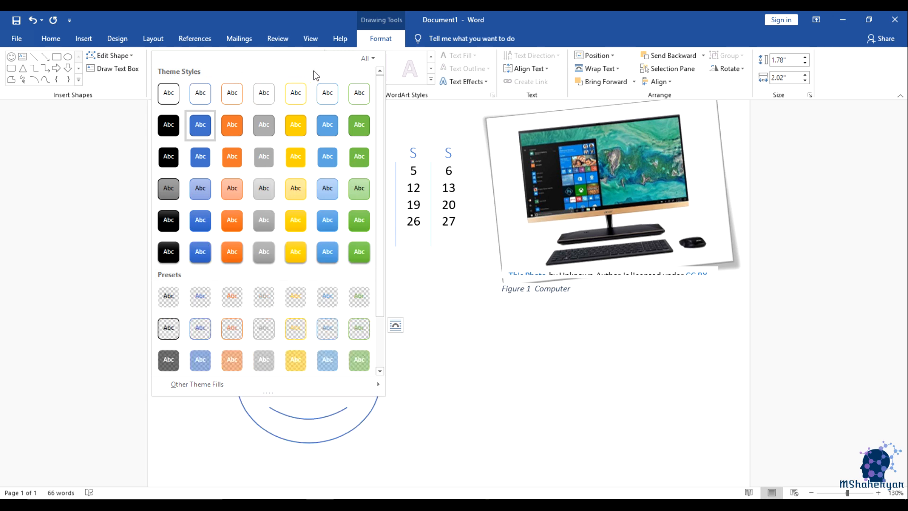
{"action": "left_click", "coordinate": [299, 99]}
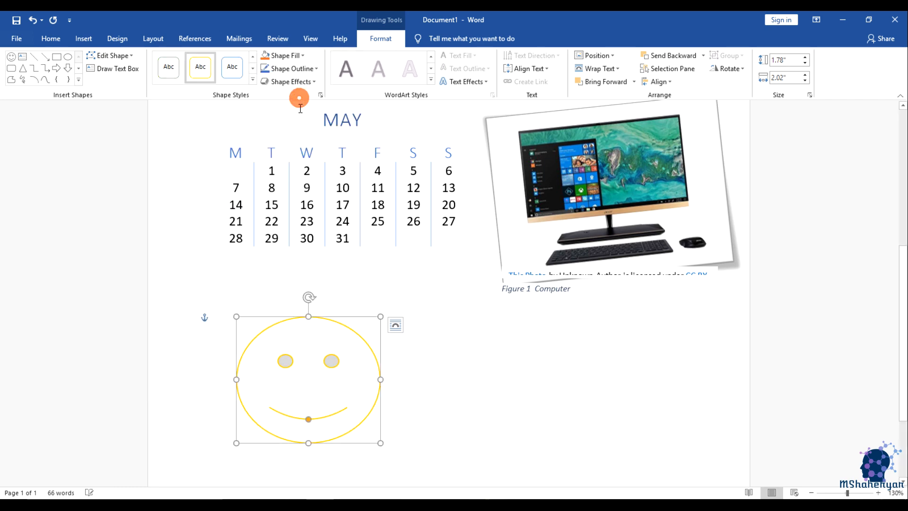
{"action": "left_click", "coordinate": [302, 56]}
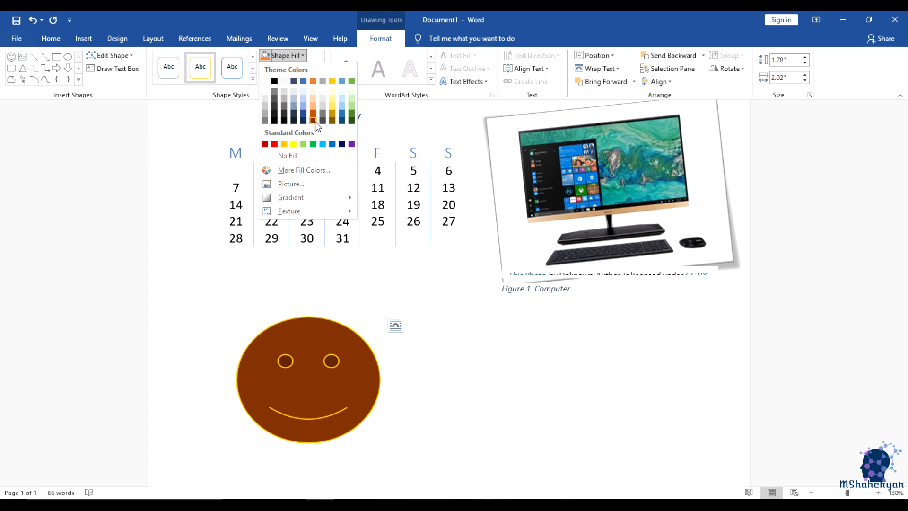
{"action": "left_click", "coordinate": [306, 58]}
{"action": "left_click", "coordinate": [309, 69]}
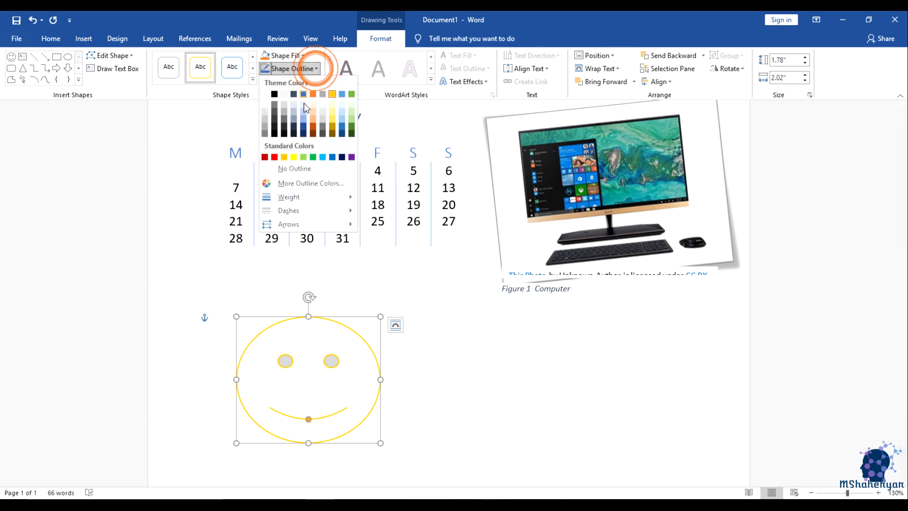
{"action": "left_click", "coordinate": [303, 131]}
Look through the Shape Effects and Text Effects available for the smiley face, including the Transform choices.
{"action": "left_click", "coordinate": [290, 82]}
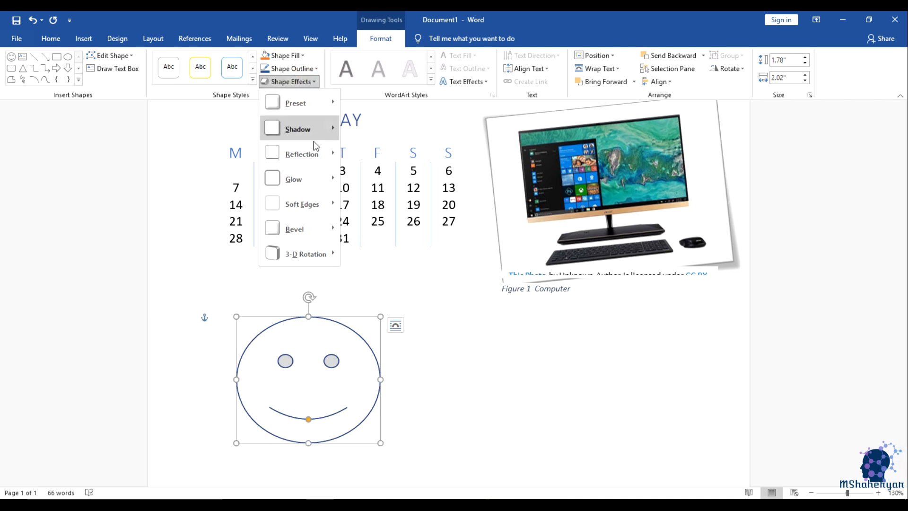
{"action": "left_click", "coordinate": [320, 81]}
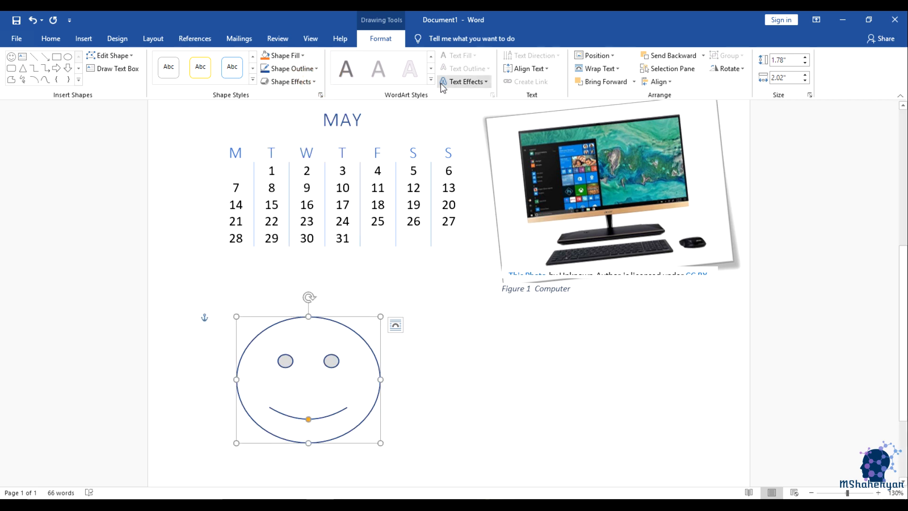
{"action": "left_click", "coordinate": [487, 81]}
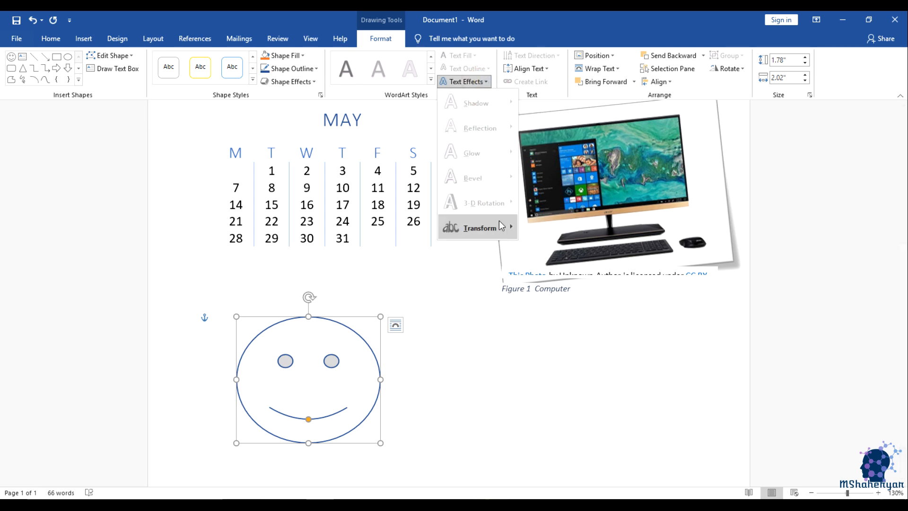
{"action": "mouse_move", "coordinate": [512, 232]}
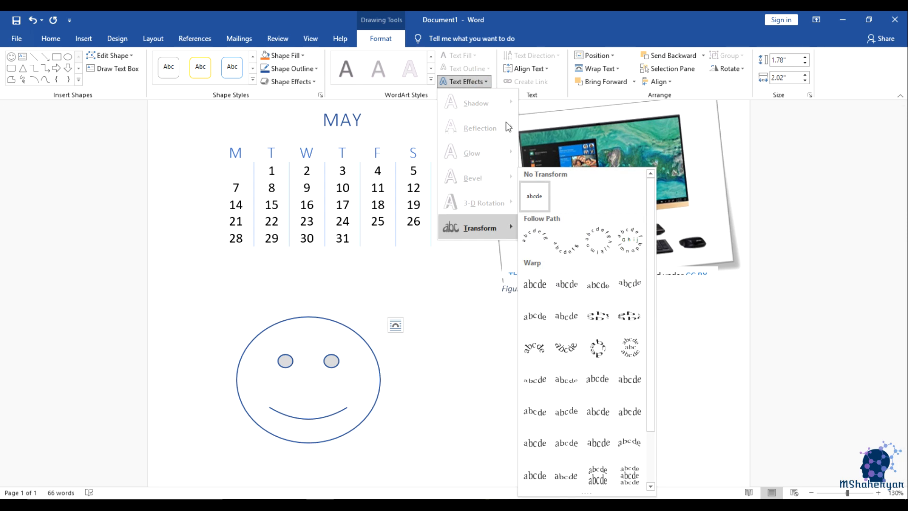
{"action": "left_click", "coordinate": [468, 81]}
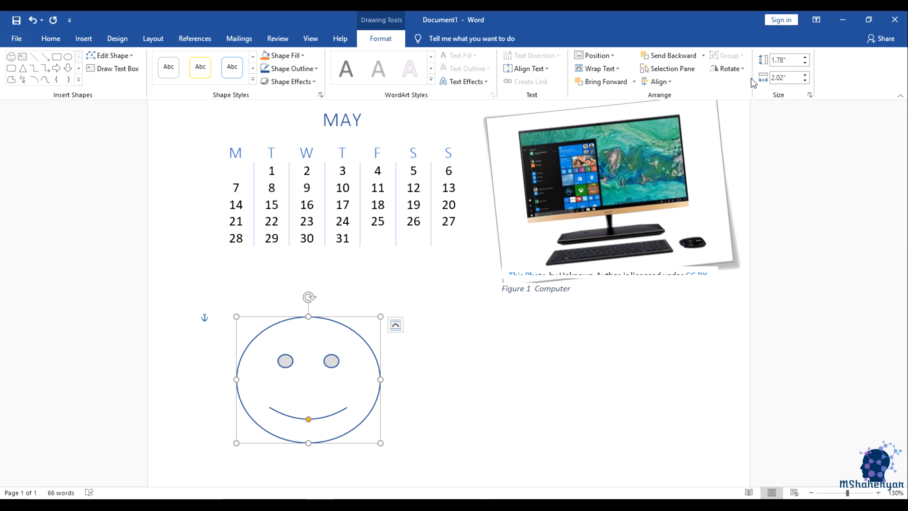
Insert a new drawing canvas at the smiley face and select the canvas.
{"action": "left_click", "coordinate": [82, 39]}
{"action": "left_click", "coordinate": [155, 65]}
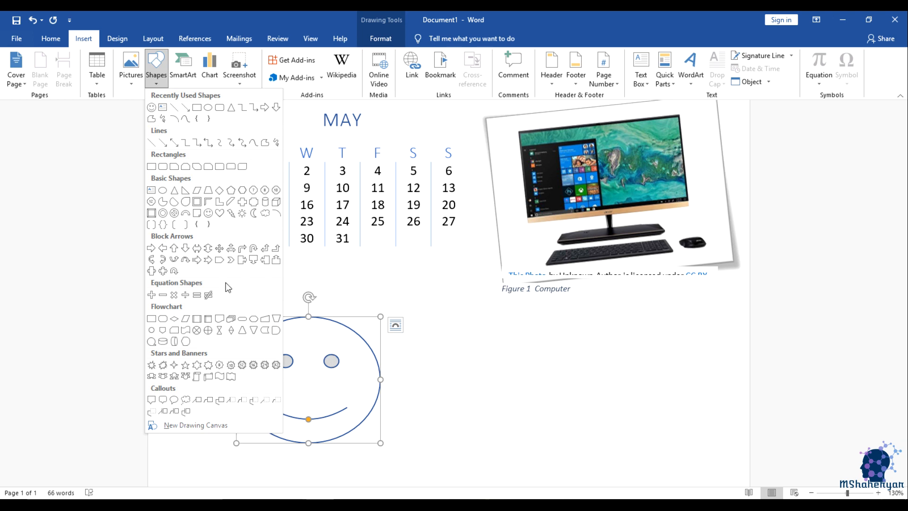
{"action": "left_click", "coordinate": [199, 425]}
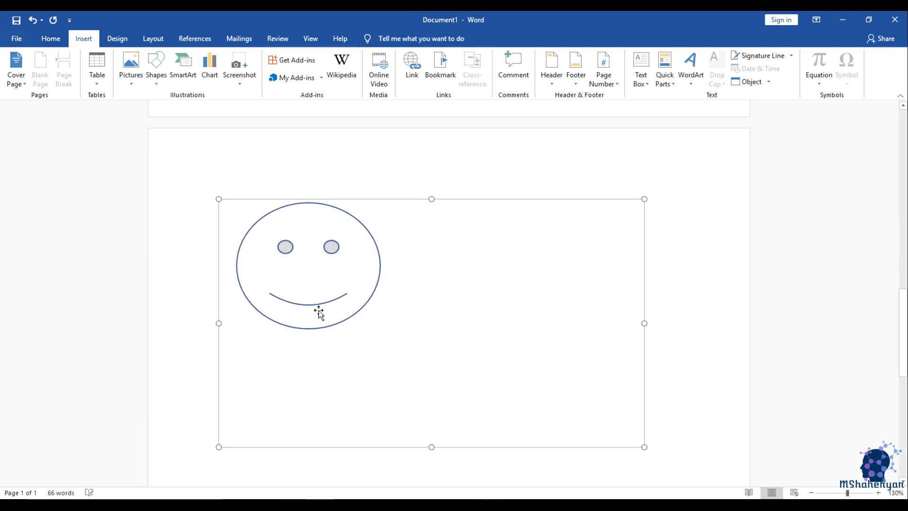
{"action": "left_click", "coordinate": [399, 344]}
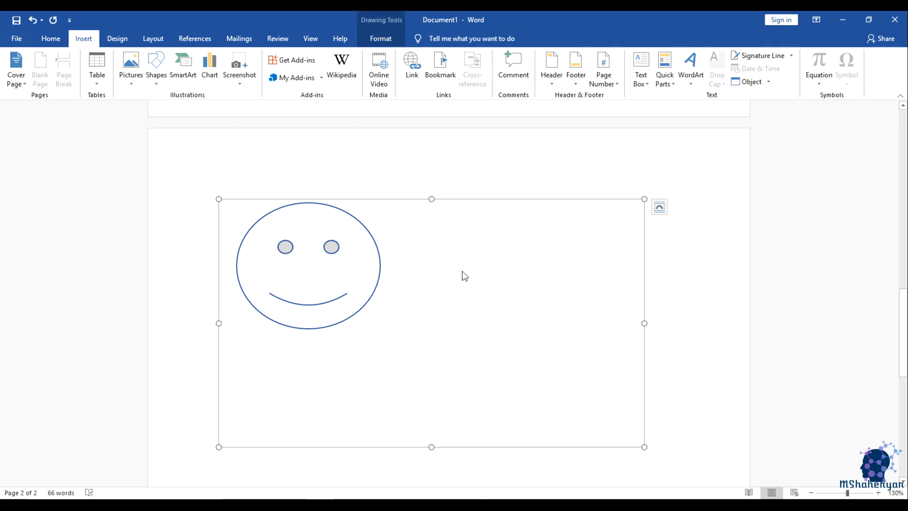
Draw a moon shape about 1.43" high by 0.72" wide on the drawing canvas beside the smiley face.
{"action": "scroll", "coordinate": [520, 286], "scroll_direction": "up", "scroll_amount": 2}
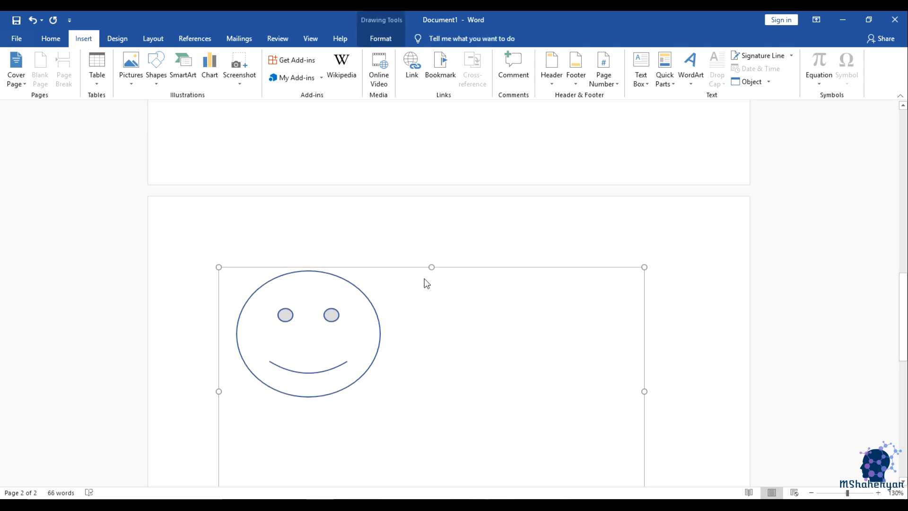
{"action": "scroll", "coordinate": [442, 310], "scroll_direction": "down", "scroll_amount": 2}
{"action": "left_click", "coordinate": [435, 260]}
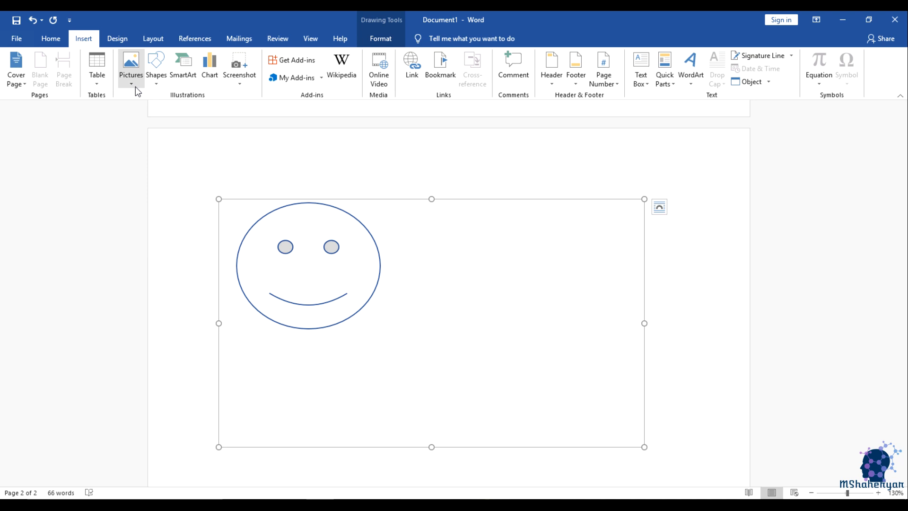
{"action": "left_click", "coordinate": [152, 85]}
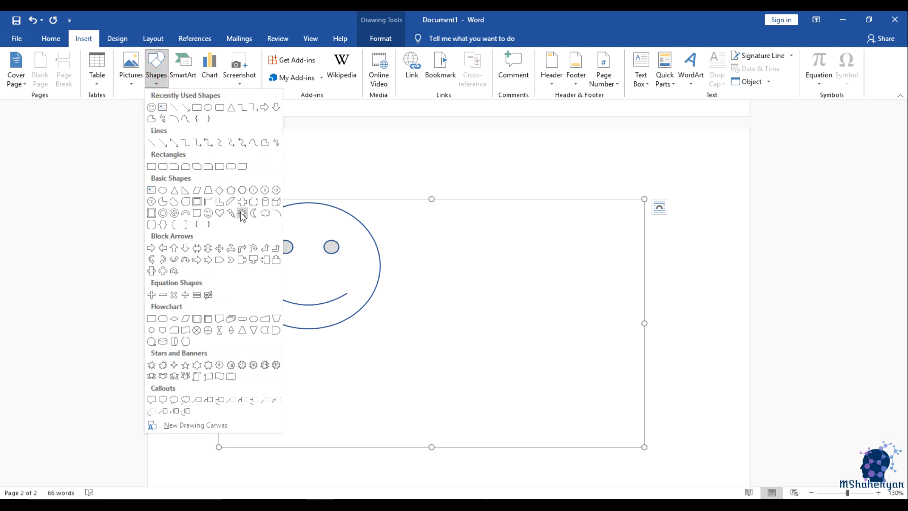
{"action": "left_click", "coordinate": [252, 213]}
{"action": "left_click_drag", "start_coordinate": [424, 214], "coordinate": [477, 318]}
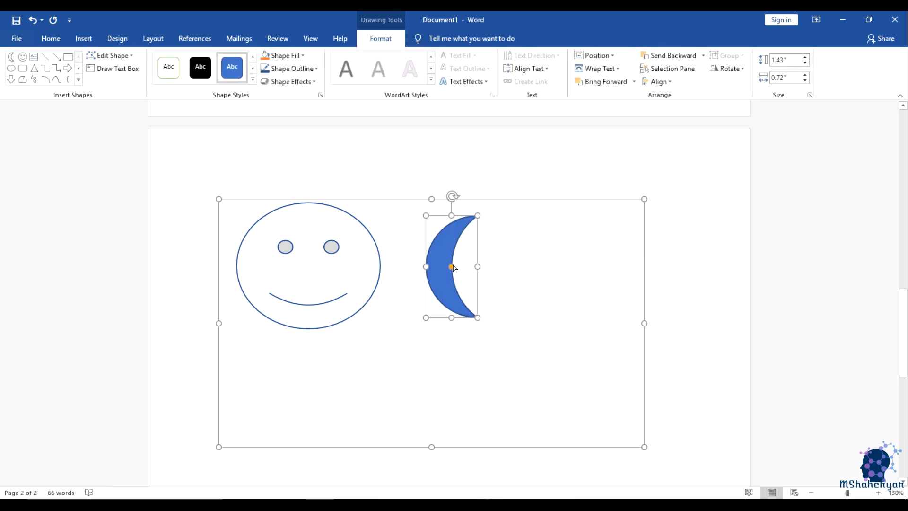
Fill the moon shape with a light orange theme color and rotate it counterclockwise so its opening tilts upward.
{"action": "left_click", "coordinate": [315, 69]}
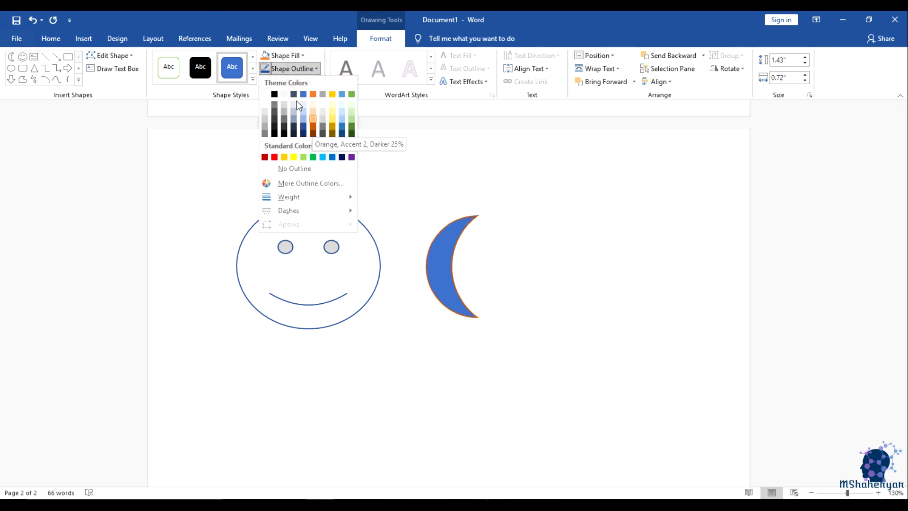
{"action": "left_click", "coordinate": [291, 55]}
{"action": "left_click", "coordinate": [291, 56]}
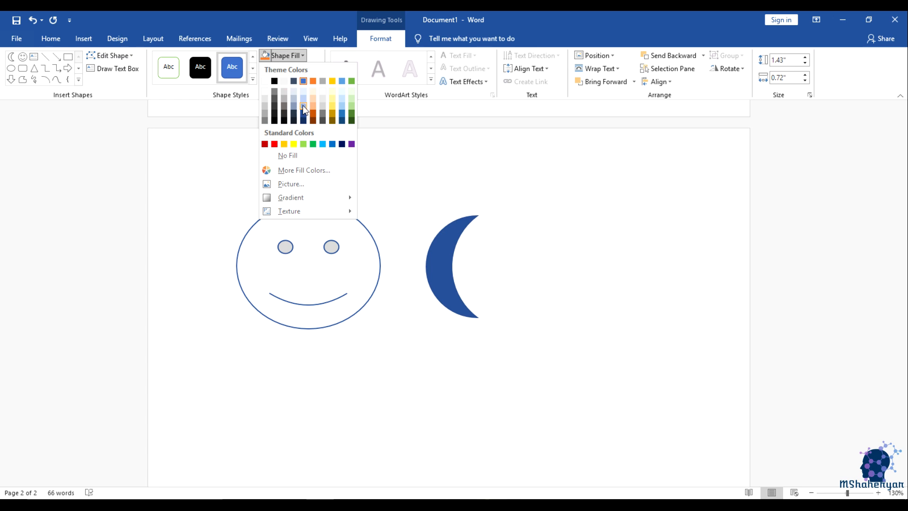
{"action": "left_click", "coordinate": [315, 106]}
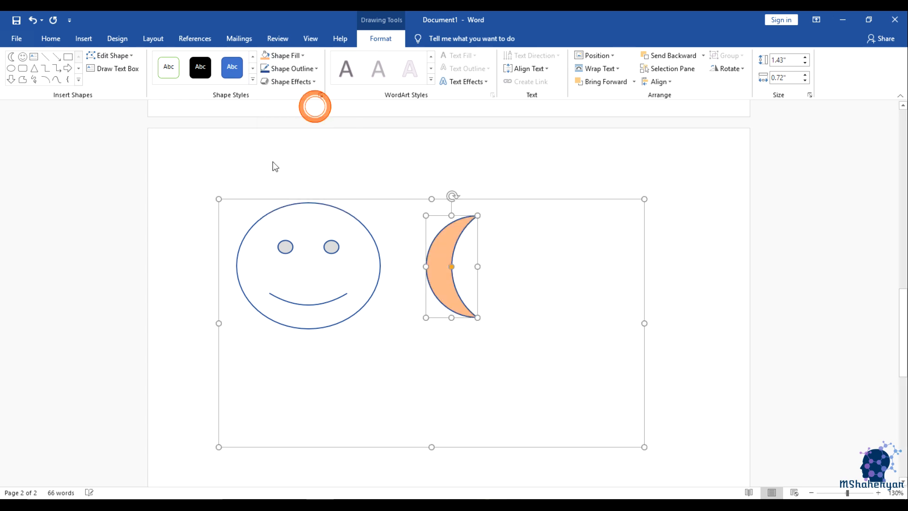
{"action": "left_click_drag", "start_coordinate": [448, 193], "coordinate": [393, 192]}
{"action": "left_click", "coordinate": [84, 40]}
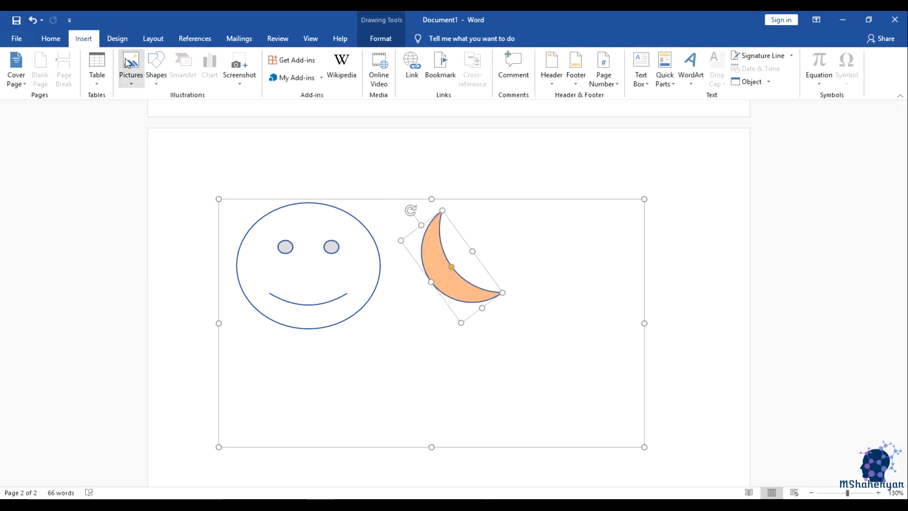
{"action": "left_click", "coordinate": [156, 71]}
{"action": "left_click", "coordinate": [650, 458]}
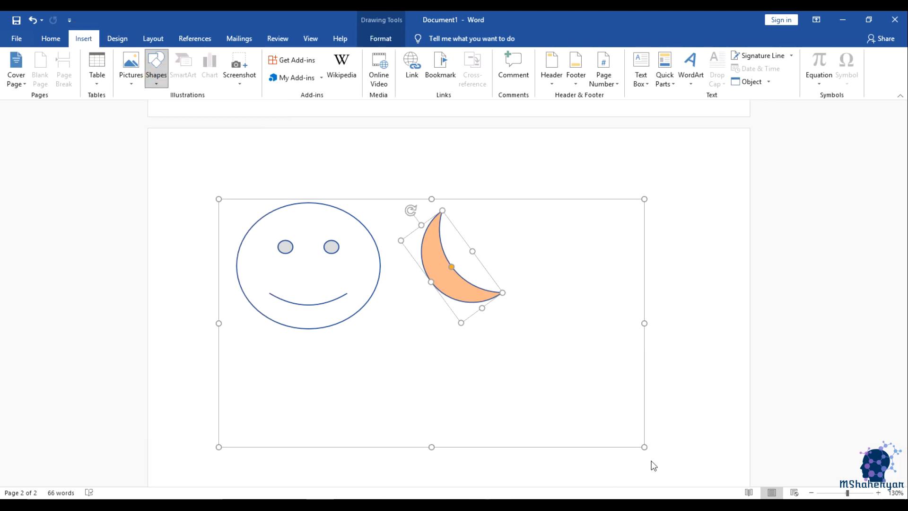
Place the insertion point in the empty area below the May calendar on the first page.
{"action": "scroll", "coordinate": [665, 417], "scroll_direction": "up", "scroll_amount": 10}
{"action": "left_click", "coordinate": [225, 324]}
{"action": "left_click", "coordinate": [249, 381]}
{"action": "scroll", "coordinate": [186, 269], "scroll_direction": "down", "scroll_amount": 2}
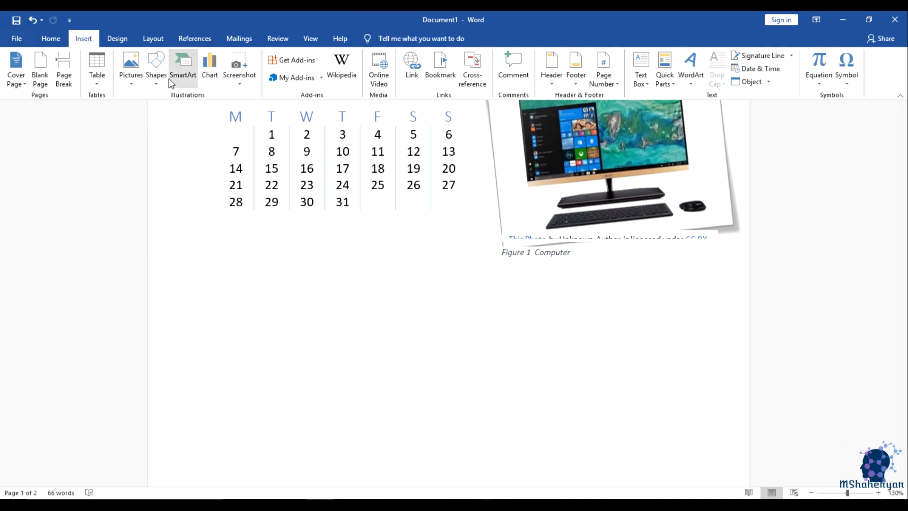
{"action": "left_click", "coordinate": [158, 72]}
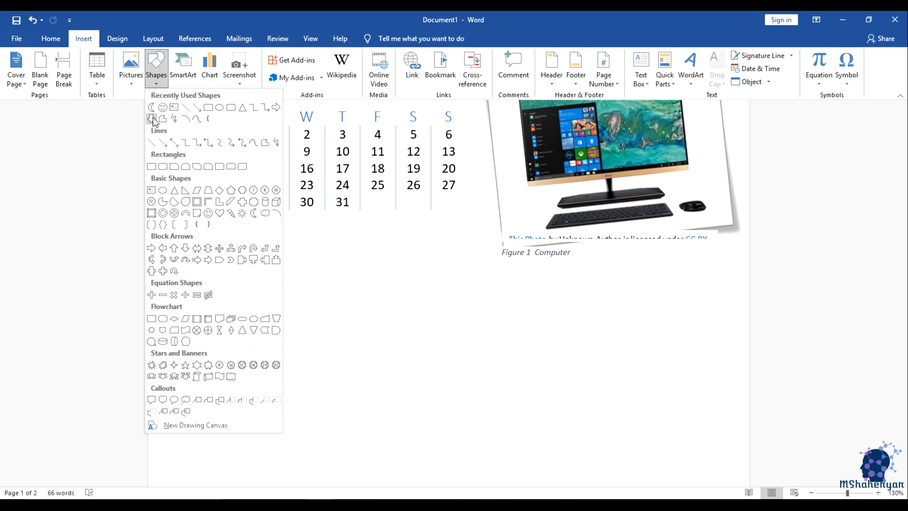
{"action": "left_click", "coordinate": [156, 80]}
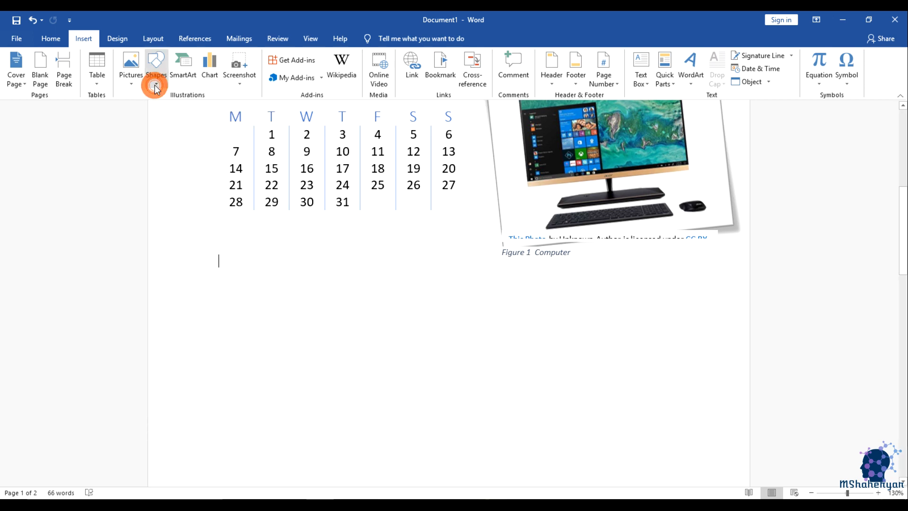
Open the SmartArt graphic chooser and look through the layouts of all categories, from List to Office.com.
{"action": "left_click", "coordinate": [182, 80]}
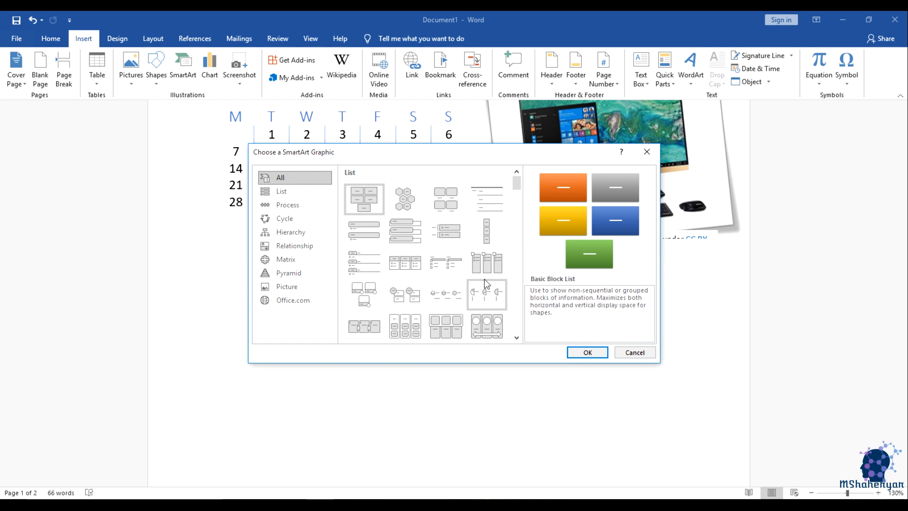
{"action": "scroll", "coordinate": [458, 284], "scroll_direction": "down", "scroll_amount": 10}
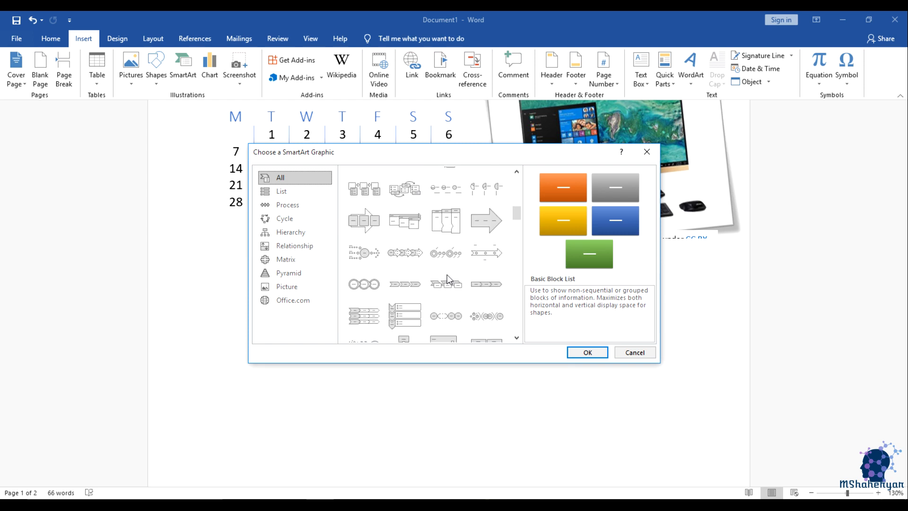
{"action": "scroll", "coordinate": [462, 242], "scroll_direction": "down", "scroll_amount": 6}
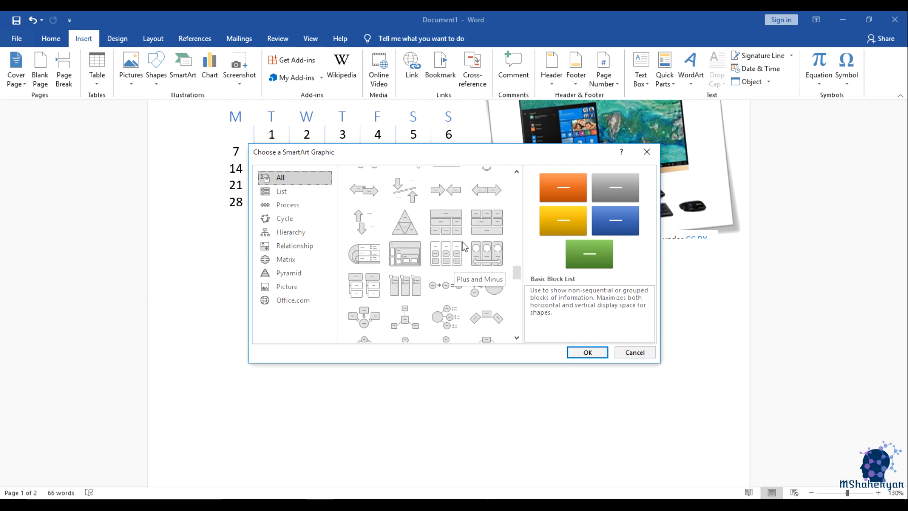
{"action": "scroll", "coordinate": [462, 242], "scroll_direction": "down", "scroll_amount": 2}
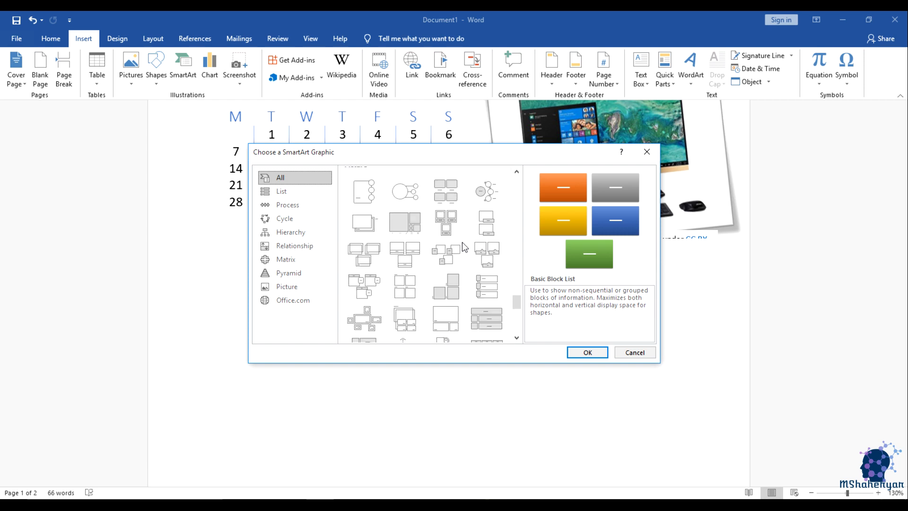
{"action": "scroll", "coordinate": [461, 242], "scroll_direction": "down", "scroll_amount": 5}
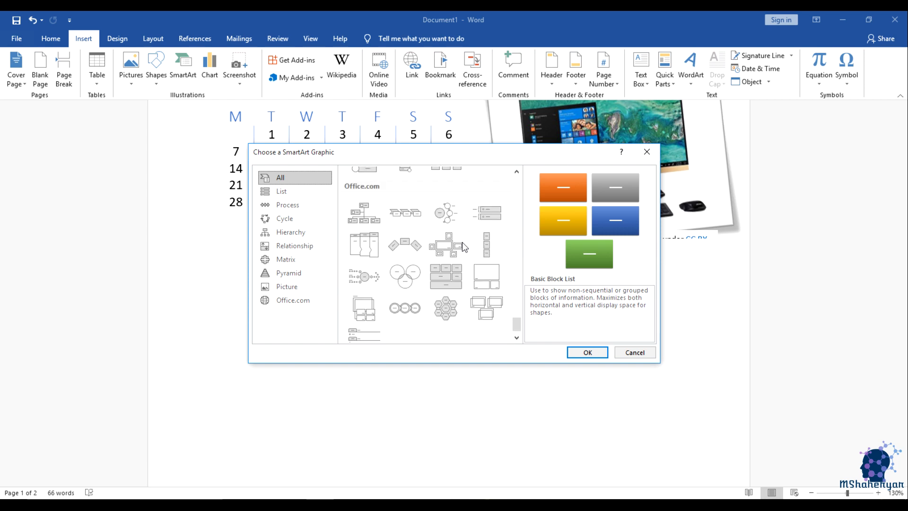
{"action": "scroll", "coordinate": [462, 242], "scroll_direction": "down", "scroll_amount": 1}
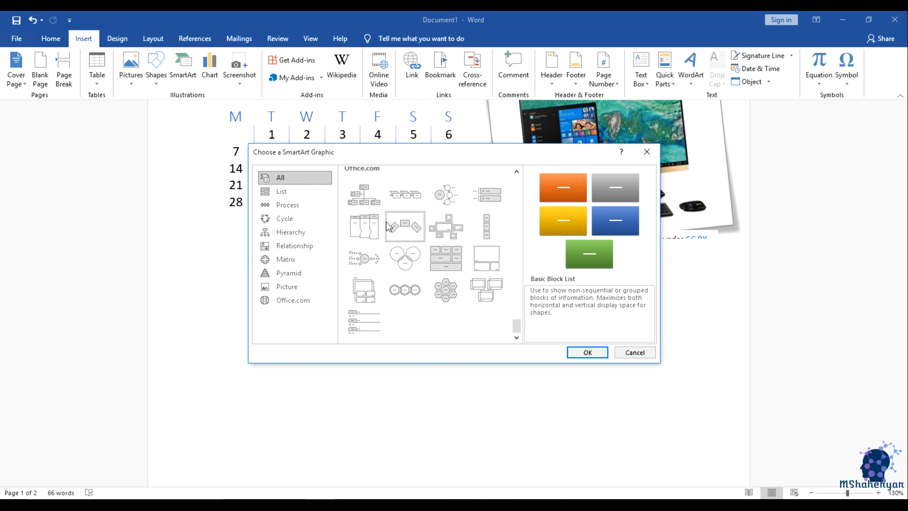
{"action": "scroll", "coordinate": [451, 300], "scroll_direction": "up", "scroll_amount": 10}
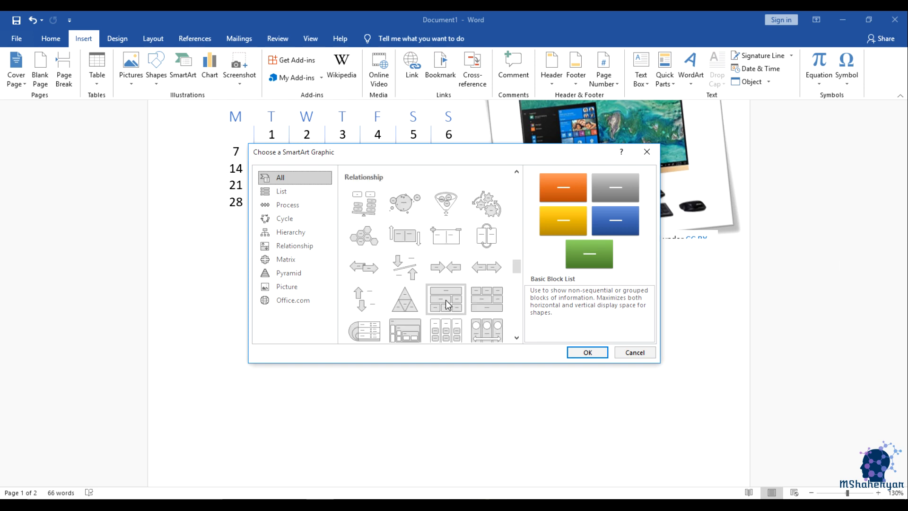
{"action": "scroll", "coordinate": [444, 296], "scroll_direction": "up", "scroll_amount": 3}
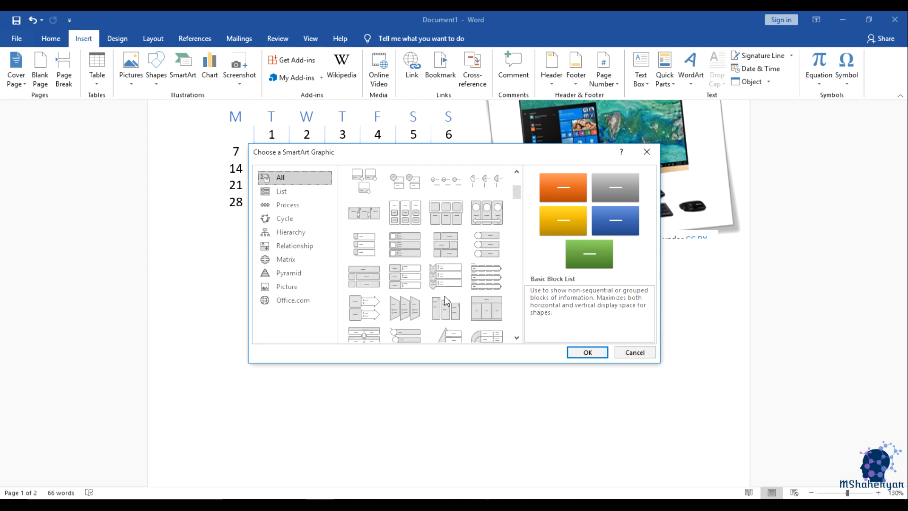
{"action": "scroll", "coordinate": [439, 286], "scroll_direction": "up", "scroll_amount": 5}
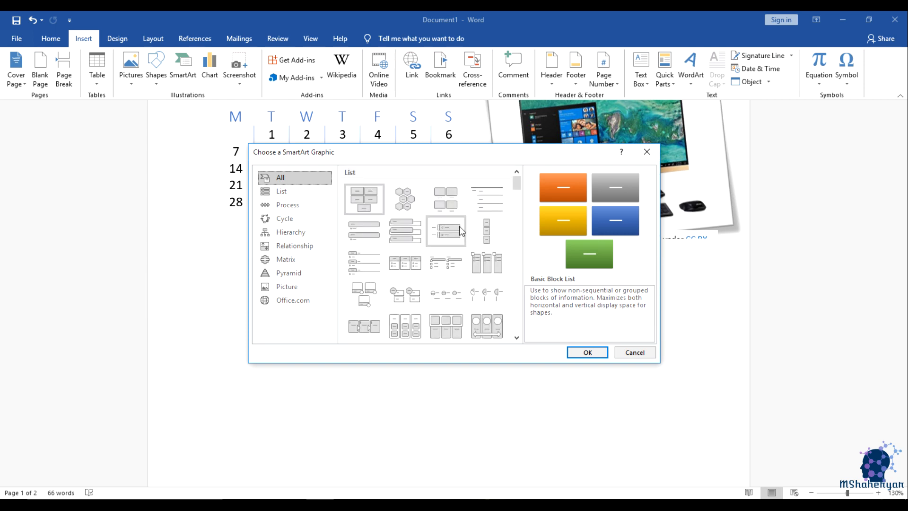
Insert a Block Cycle SmartArt graphic from the Cycle category.
{"action": "left_click", "coordinate": [280, 219]}
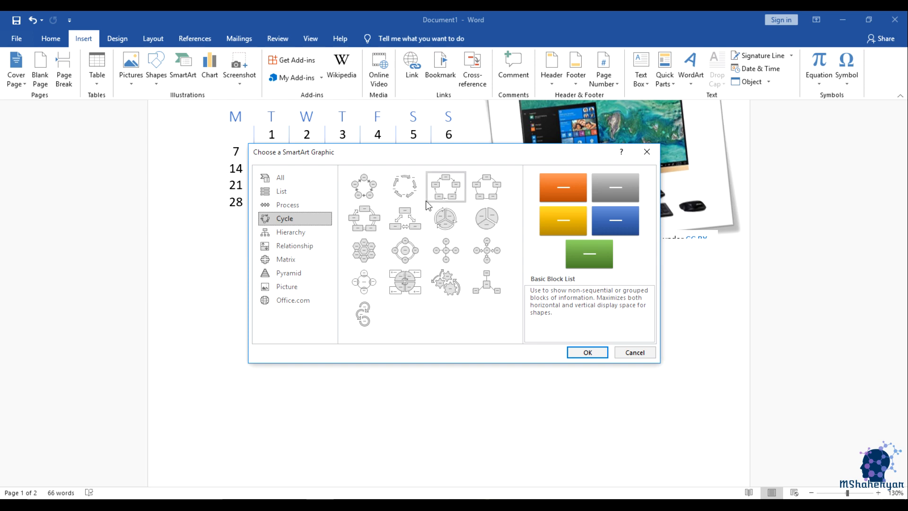
{"action": "left_click", "coordinate": [453, 197]}
{"action": "left_click", "coordinate": [588, 352]}
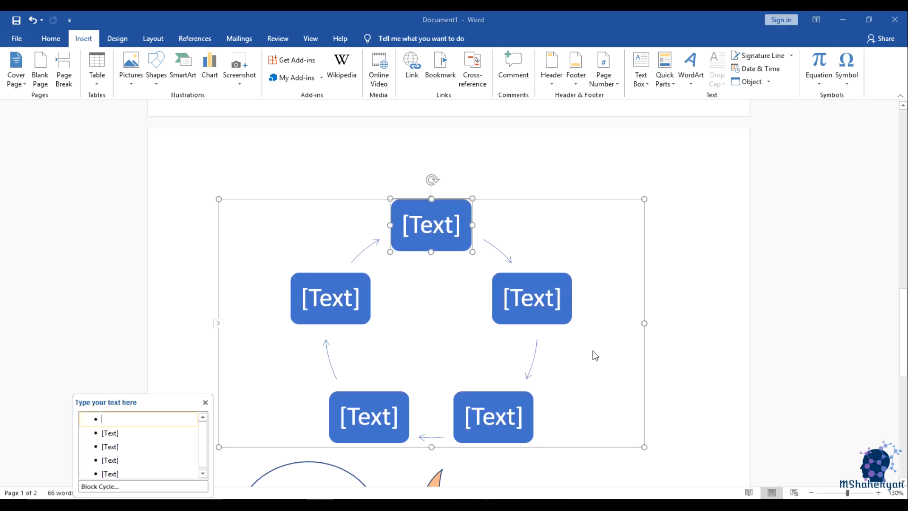
{"action": "scroll", "coordinate": [614, 353], "scroll_direction": "down", "scroll_amount": 3}
{"action": "scroll", "coordinate": [493, 362], "scroll_direction": "up", "scroll_amount": 2}
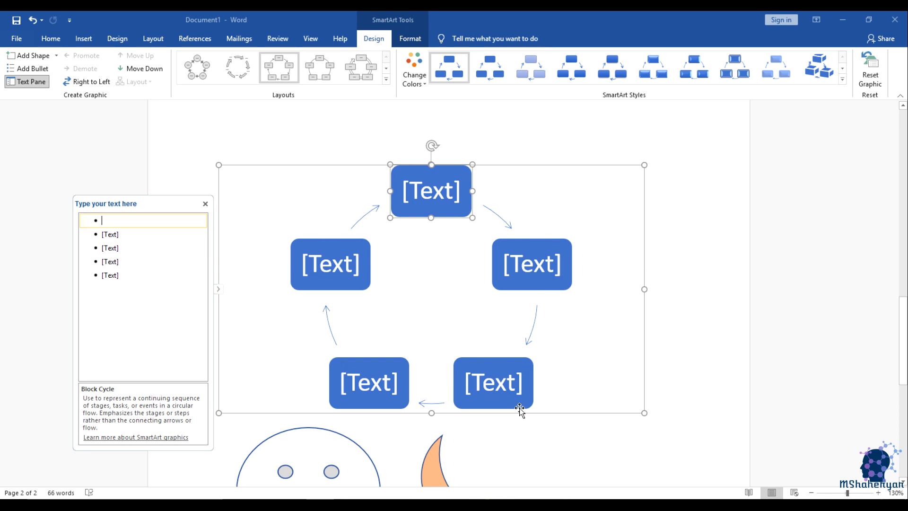
Enter Step-1, Step-2 and Step-3 as the text of the first three blocks of the cycle graphic.
{"action": "left_click", "coordinate": [118, 219]}
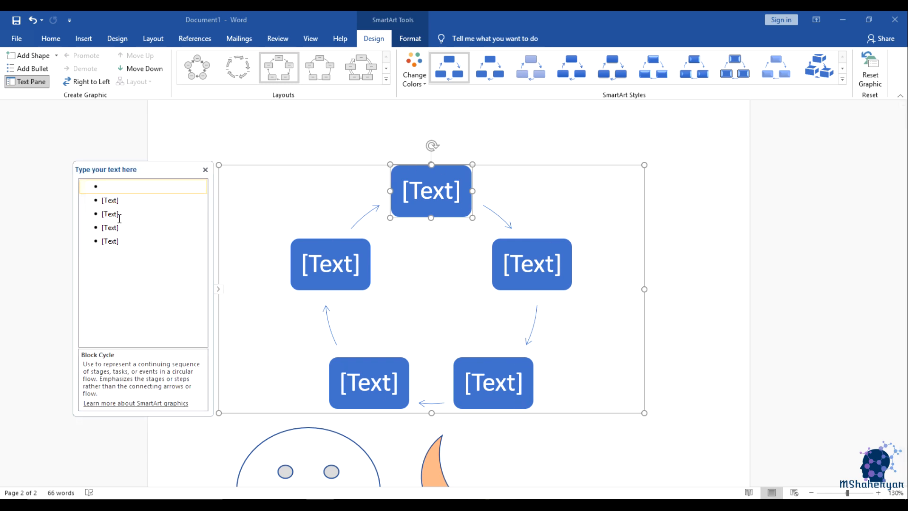
{"action": "type", "text": "Step-1"}
{"action": "left_click", "coordinate": [119, 203]}
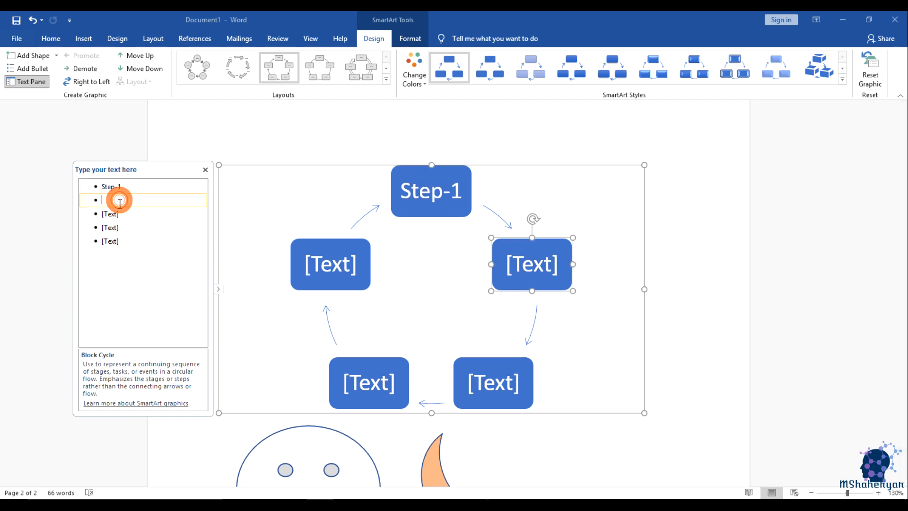
{"action": "type", "text": "Step-2"}
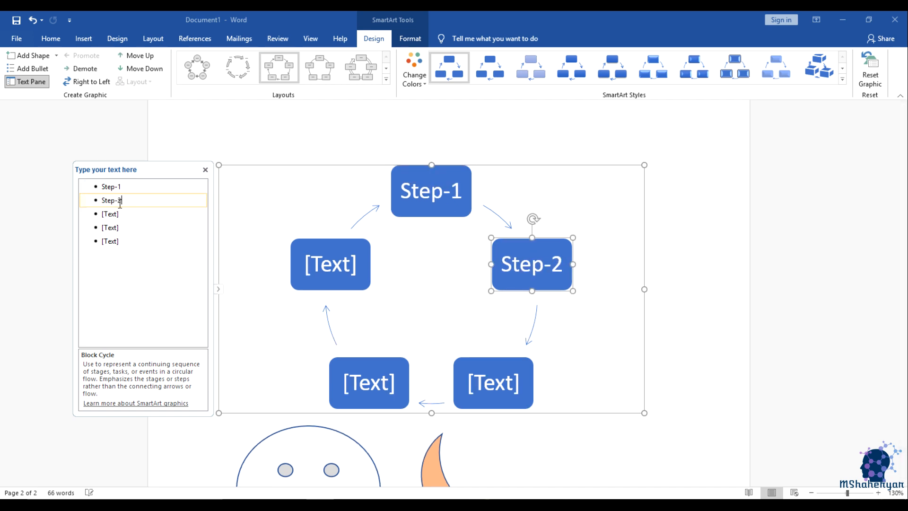
{"action": "left_click", "coordinate": [116, 211]}
{"action": "type", "text": "Step"}
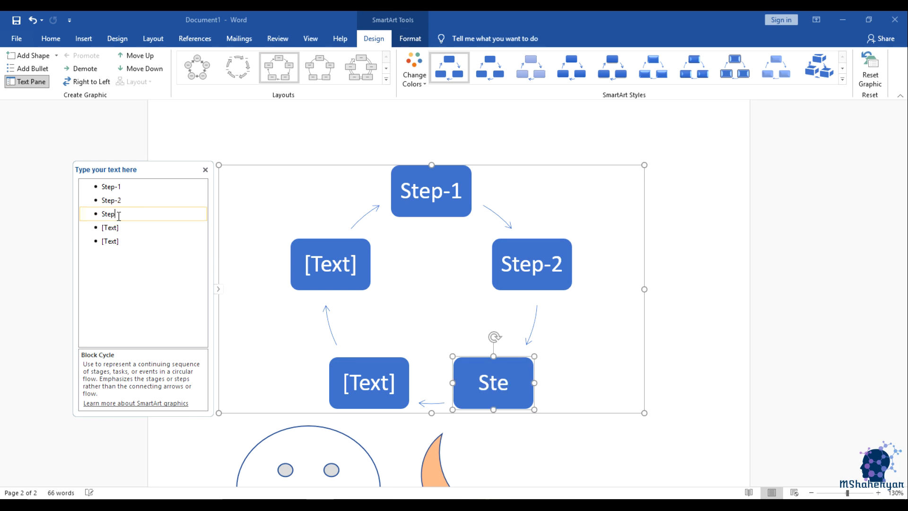
{"action": "type", "text": "-3"}
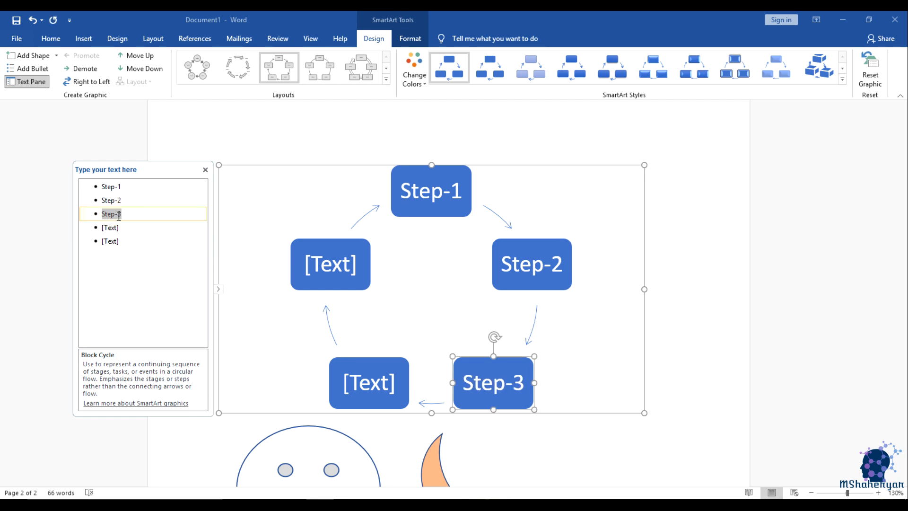
{"action": "key", "text": "Caps_Lock"}
{"action": "key", "text": "Tab"}
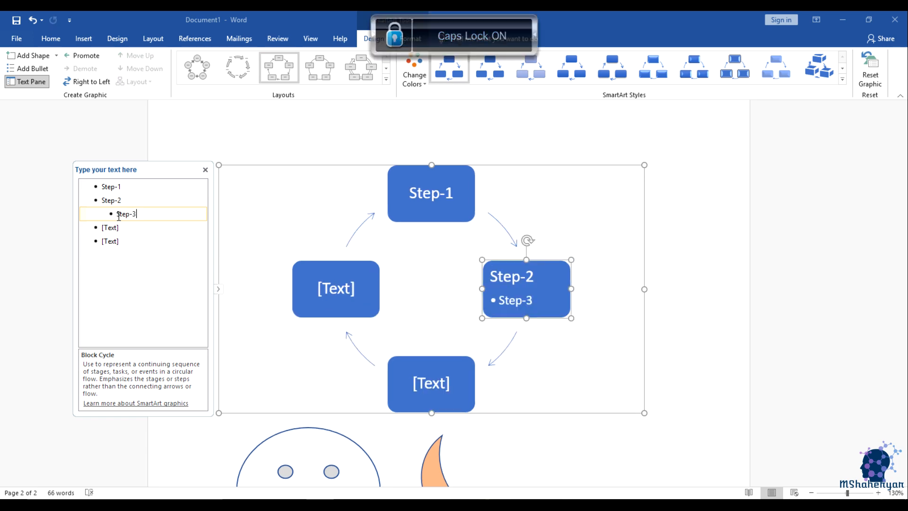
{"action": "key", "text": "shift+Tab"}
Label the two remaining blocks of the cycle graphic Step-4 and Step-5.
{"action": "left_click", "coordinate": [113, 227]}
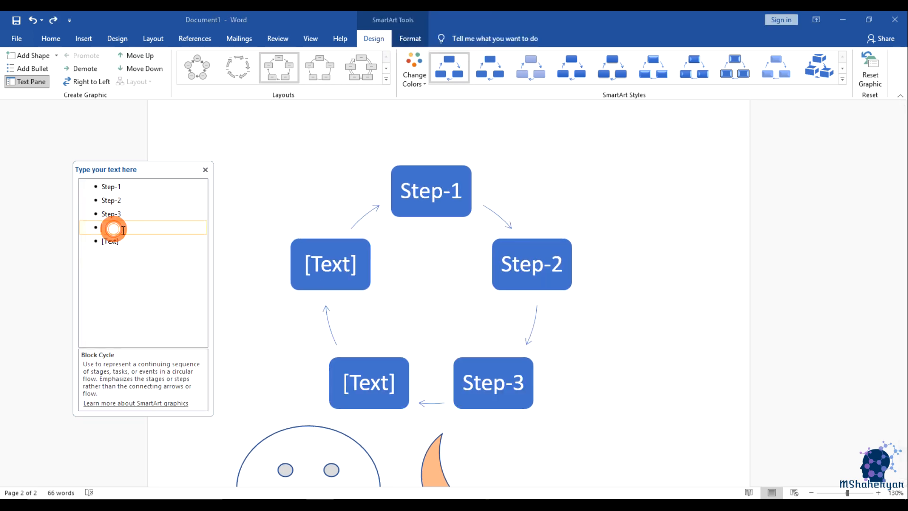
{"action": "type", "text": "Step-3"}
{"action": "key", "text": "BackSpace"}
{"action": "type", "text": "4"}
{"action": "left_click", "coordinate": [121, 242]}
{"action": "type", "text": "Step-3"}
{"action": "key", "text": "BackSpace"}
{"action": "type", "text": "5"}
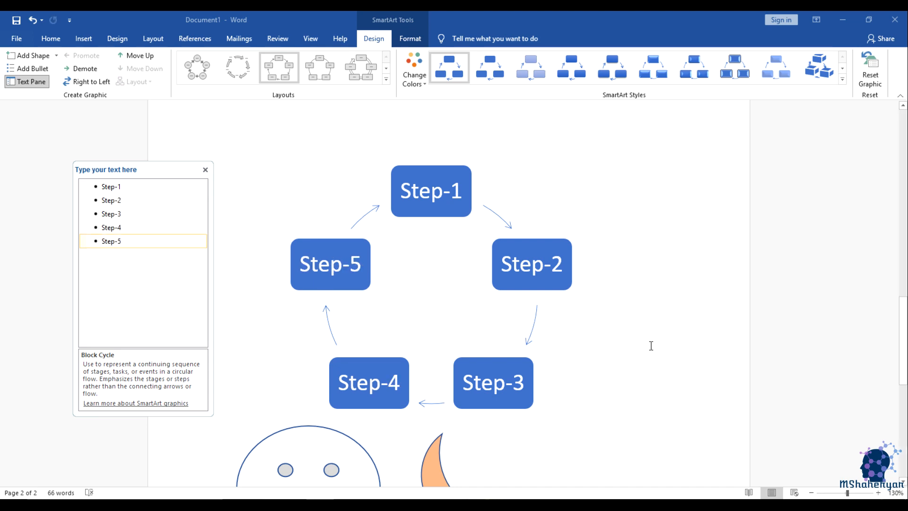
Look through the Best Match and 3-D SmartArt styles available for the cycle graphic.
{"action": "left_click", "coordinate": [661, 342]}
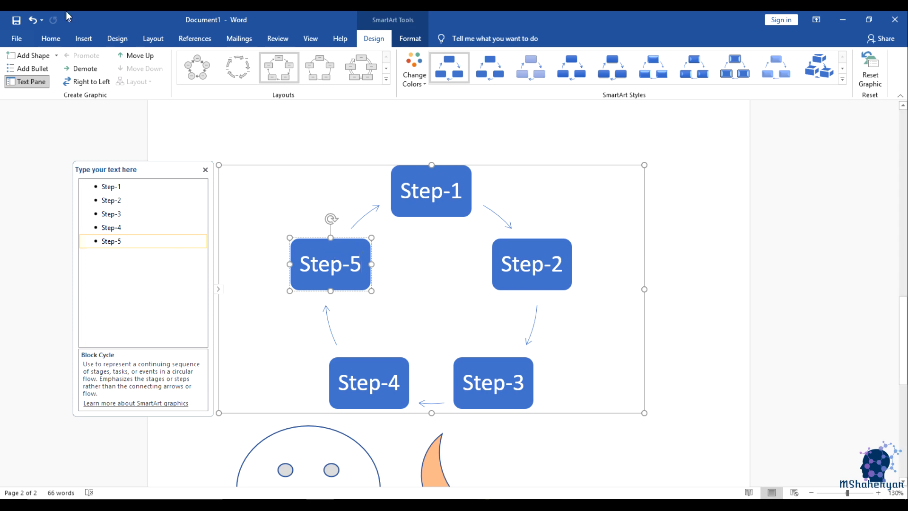
{"action": "left_click", "coordinate": [840, 82]}
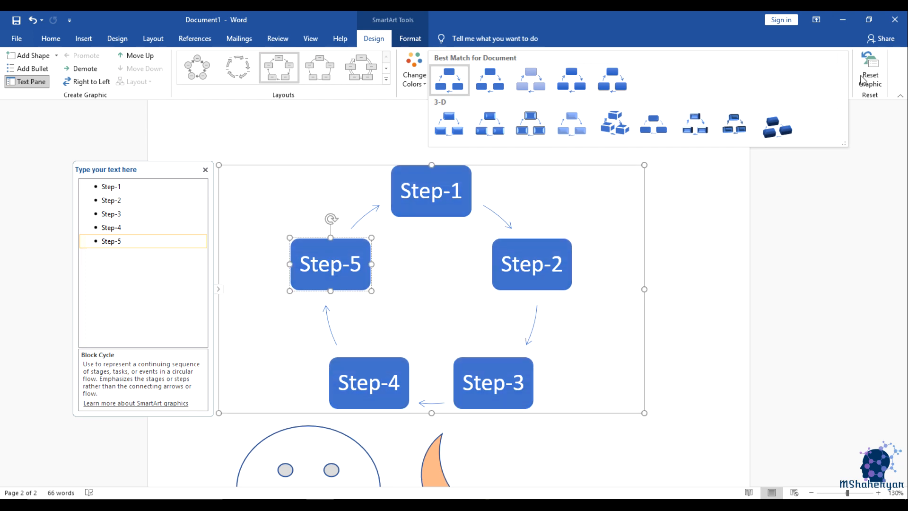
{"action": "left_click", "coordinate": [868, 153]}
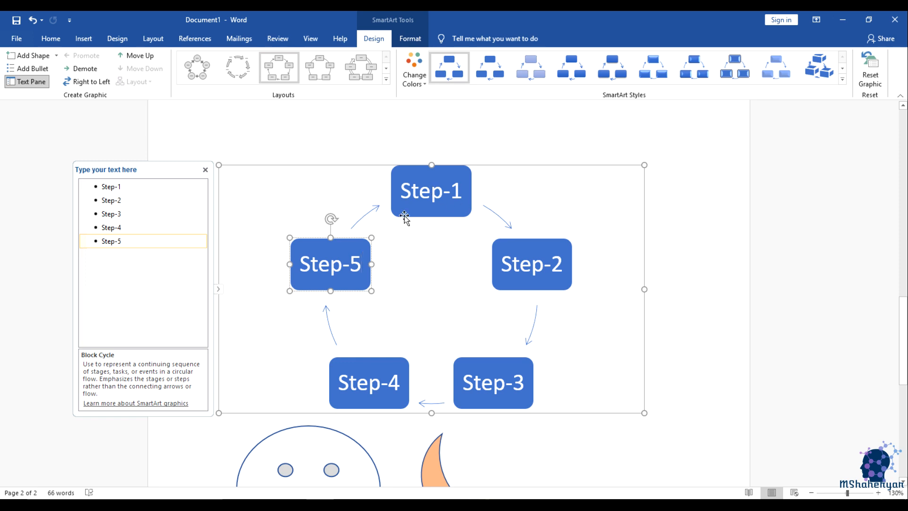
Change the Block Cycle graphic's layout to Circle Arrow Process.
{"action": "left_click", "coordinate": [387, 69]}
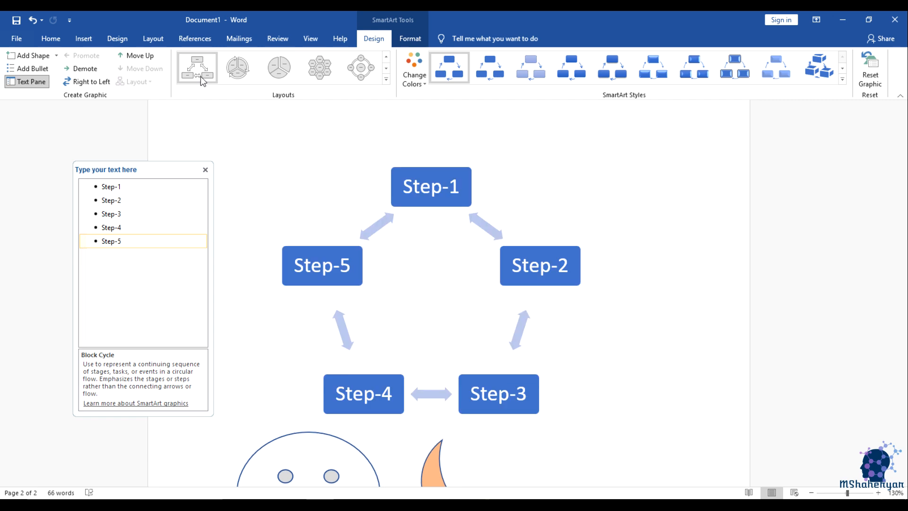
{"action": "left_click", "coordinate": [386, 78]}
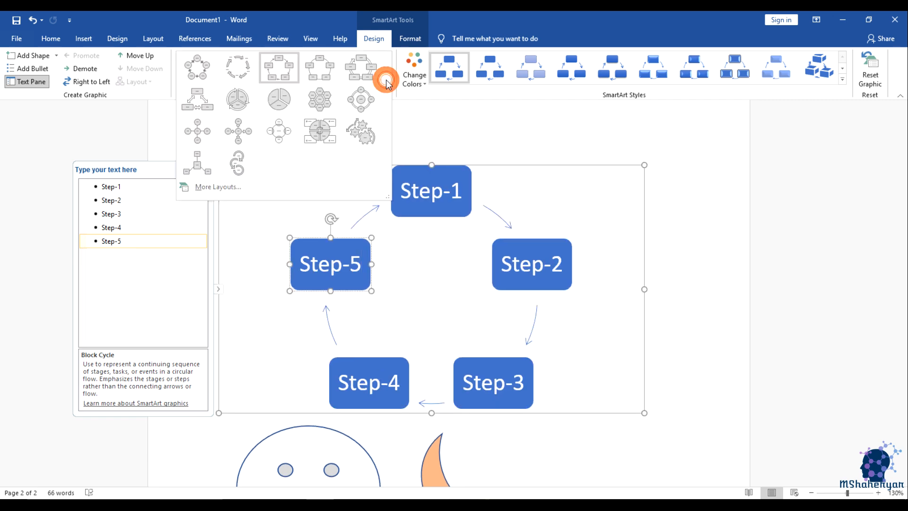
{"action": "left_click", "coordinate": [240, 169]}
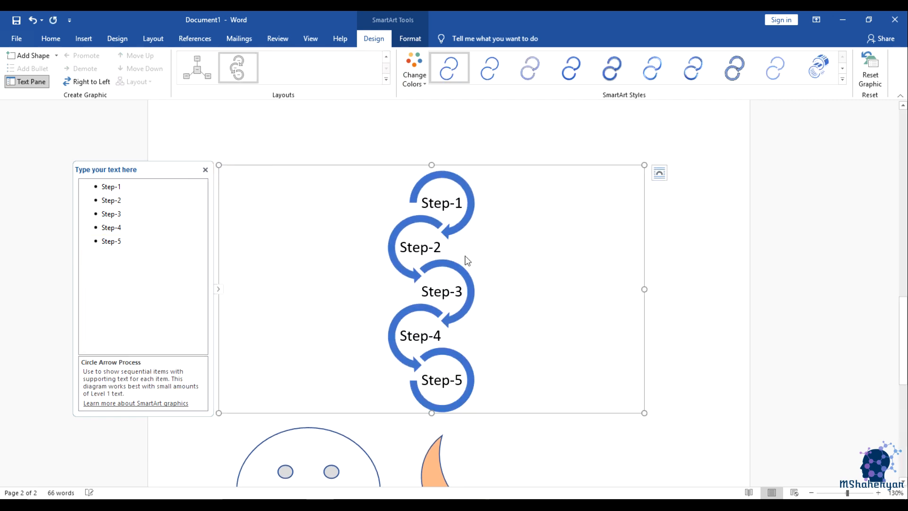
Apply the second 3-D SmartArt style to the Circle Arrow Process graphic and recolor it with Colored Outline - Accent 2.
{"action": "left_click", "coordinate": [828, 74]}
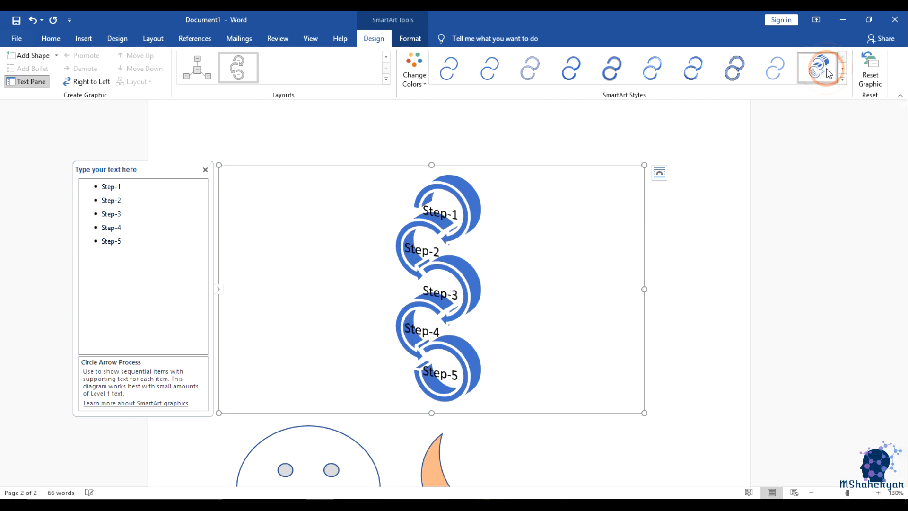
{"action": "left_click", "coordinate": [694, 68]}
{"action": "left_click", "coordinate": [413, 81]}
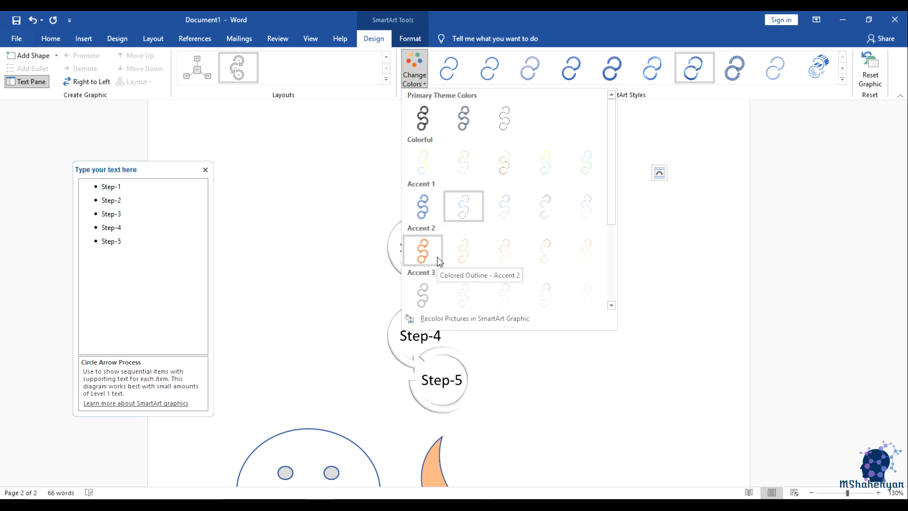
{"action": "left_click", "coordinate": [433, 256]}
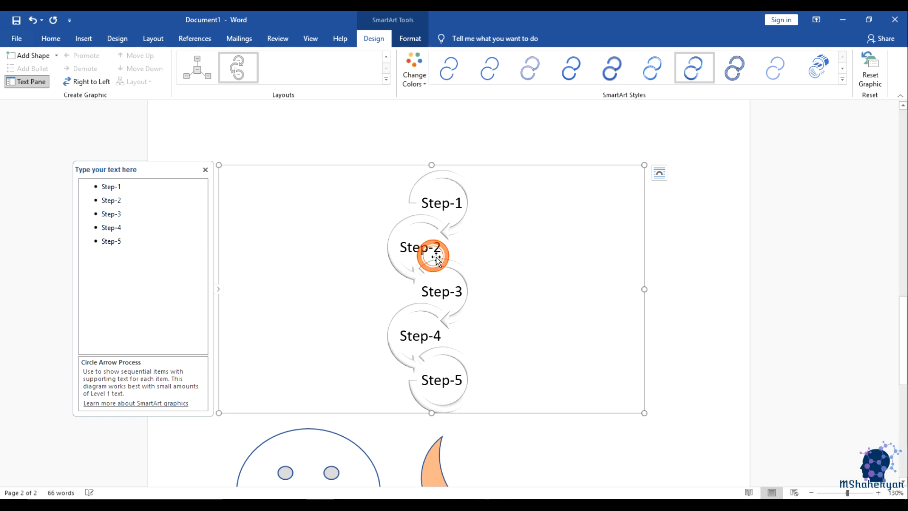
{"action": "left_click", "coordinate": [681, 276]}
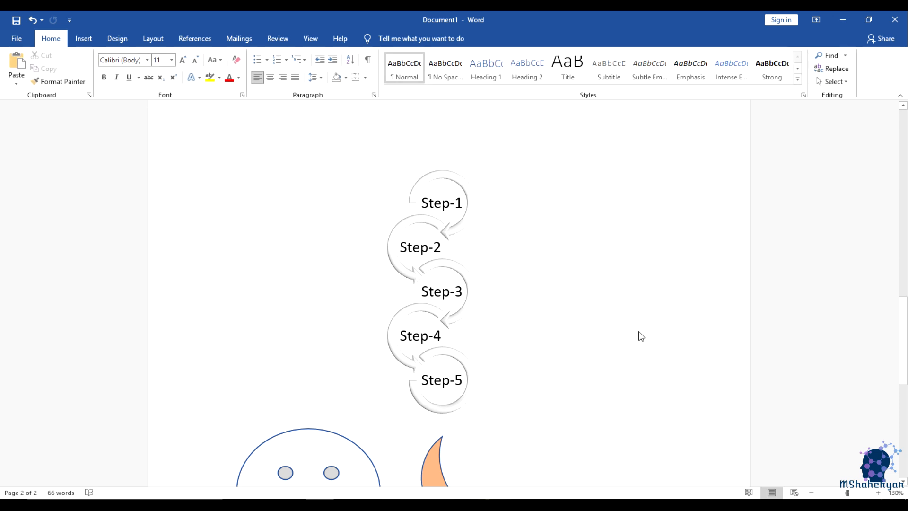
Delete the smiley face and the drawing canvas holding the orange moon below the SmartArt graphic.
{"action": "scroll", "coordinate": [638, 333], "scroll_direction": "up", "scroll_amount": 2}
{"action": "scroll", "coordinate": [633, 341], "scroll_direction": "down", "scroll_amount": 3}
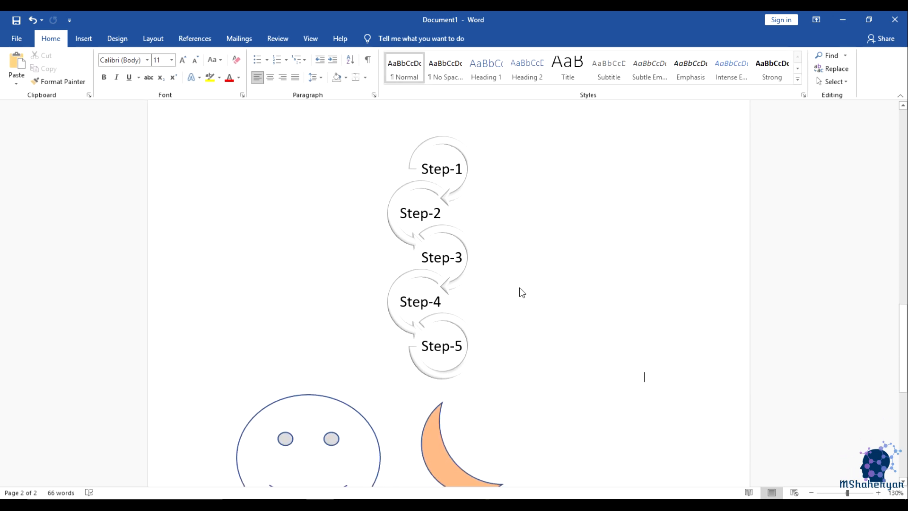
{"action": "left_click", "coordinate": [376, 439]}
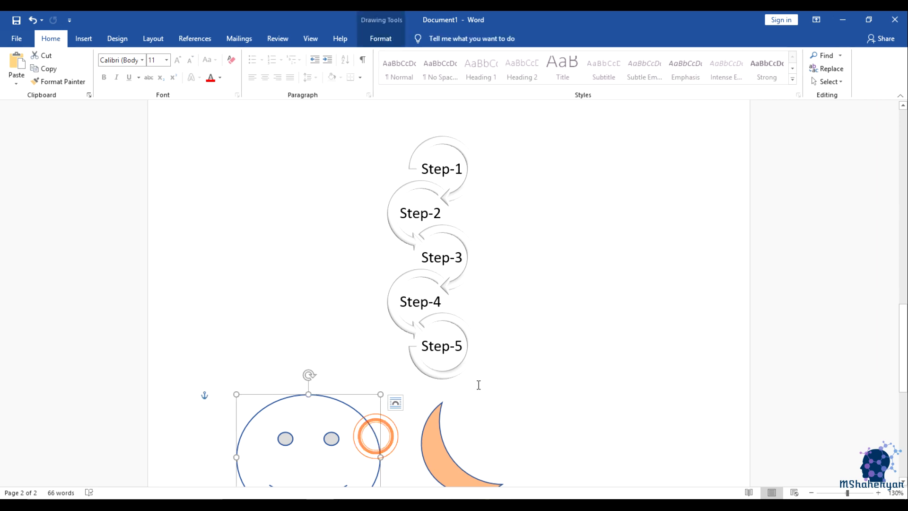
{"action": "key", "text": "Delete"}
{"action": "left_click", "coordinate": [448, 427]}
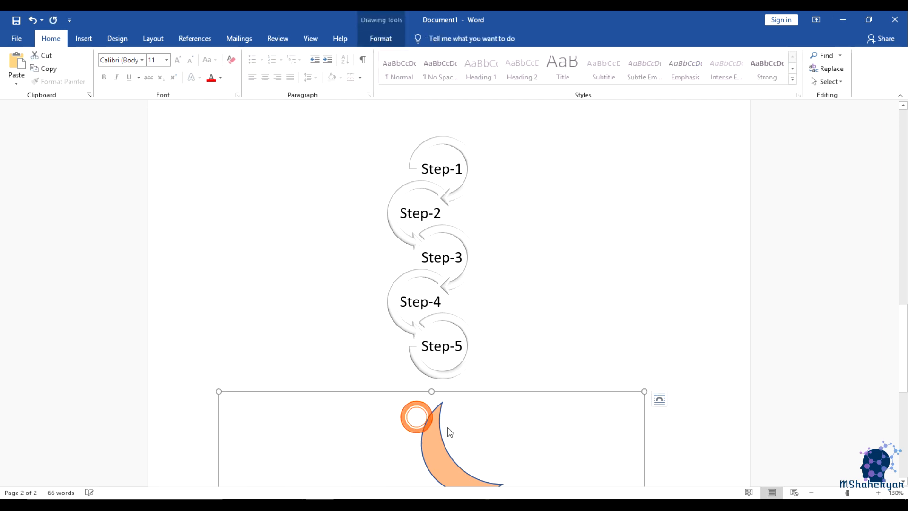
{"action": "key", "text": "Delete"}
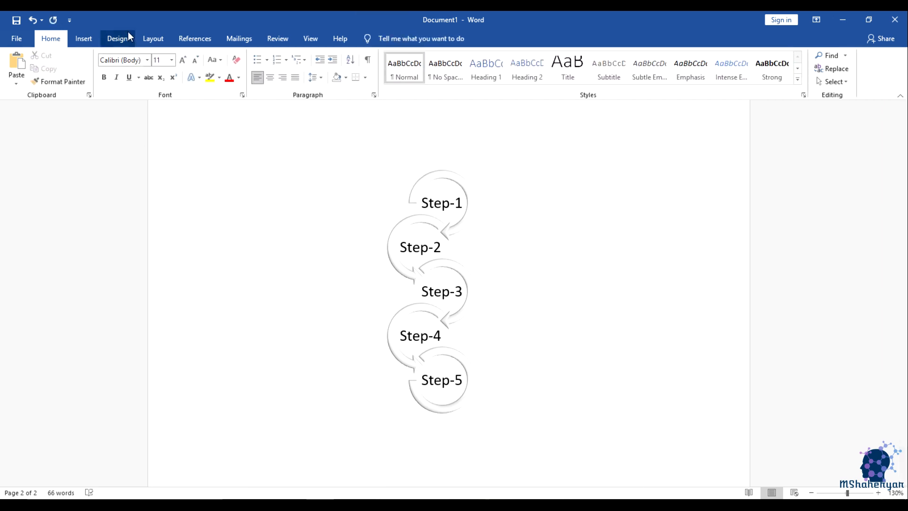
Insert a Titled Picture Blocks SmartArt graphic from the Picture category below the Step-5 circle.
{"action": "left_click", "coordinate": [84, 41]}
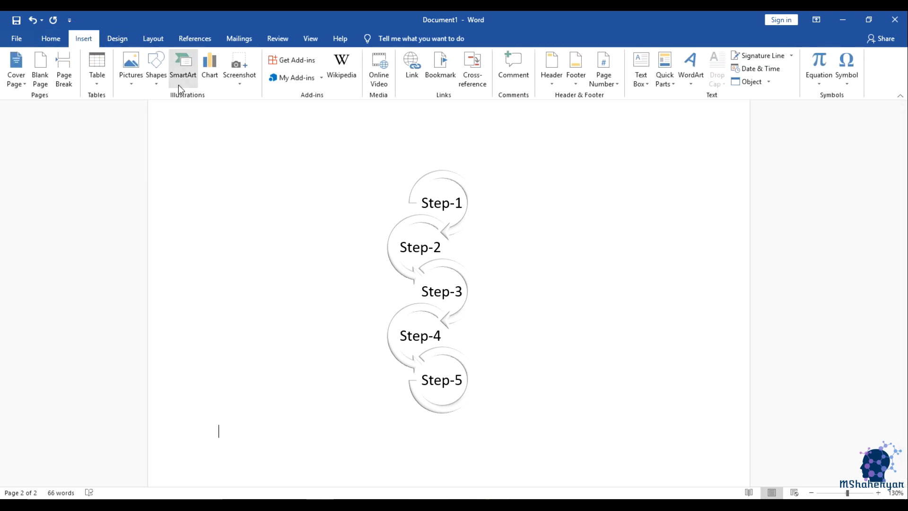
{"action": "left_click", "coordinate": [178, 84]}
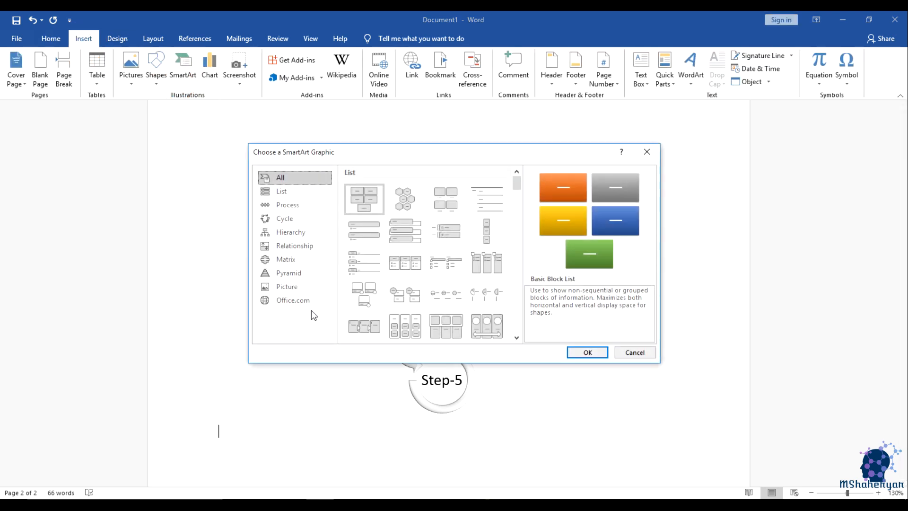
{"action": "left_click", "coordinate": [292, 286]}
{"action": "scroll", "coordinate": [416, 283], "scroll_direction": "down", "scroll_amount": 3}
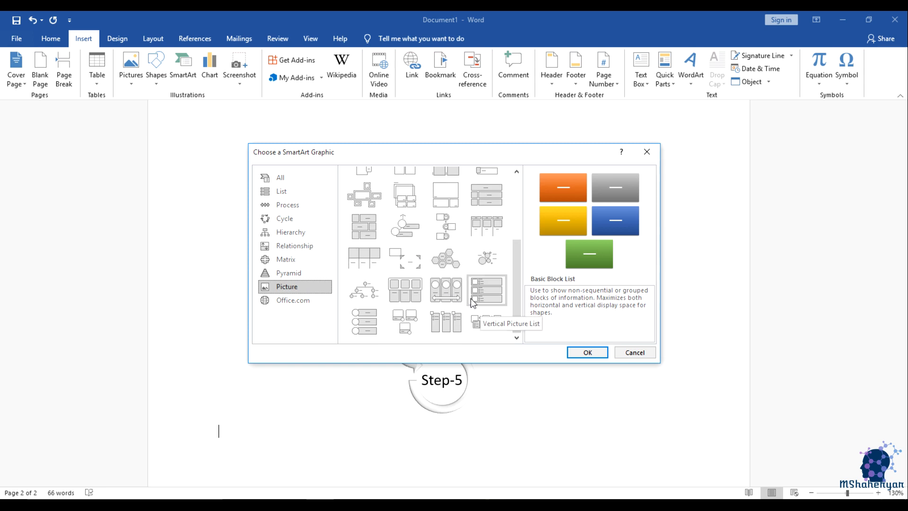
{"action": "scroll", "coordinate": [470, 300], "scroll_direction": "up", "scroll_amount": 4}
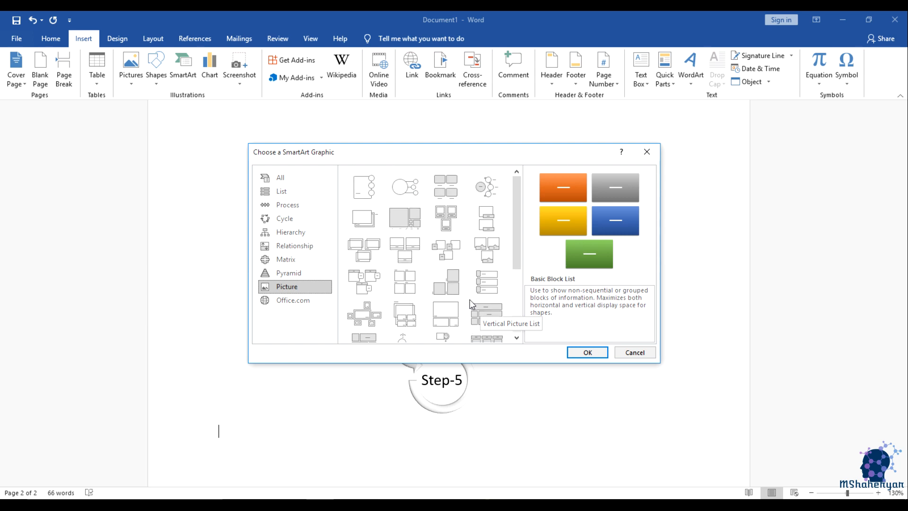
{"action": "left_click", "coordinate": [369, 284]}
{"action": "left_click", "coordinate": [587, 354]}
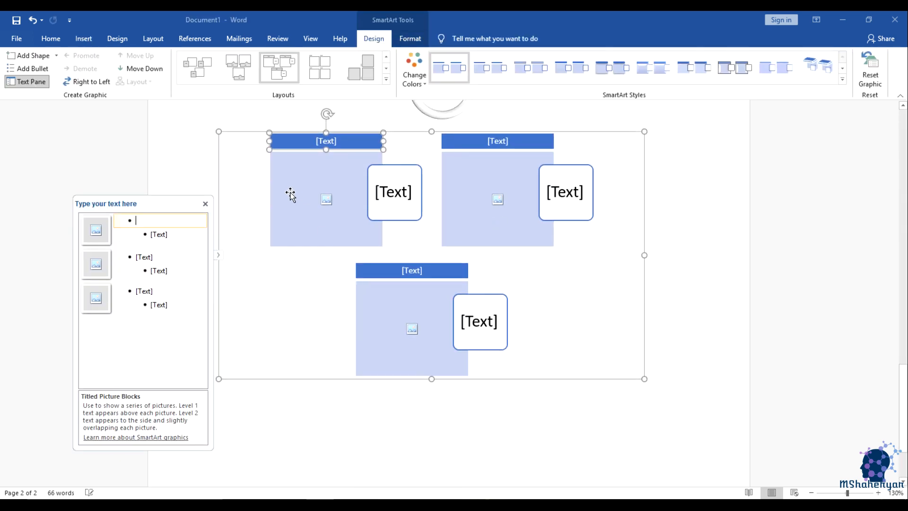
Fill the first picture placeholder with an old desktop computer image from a Bing search for "compjuter".
{"action": "left_click", "coordinate": [326, 199]}
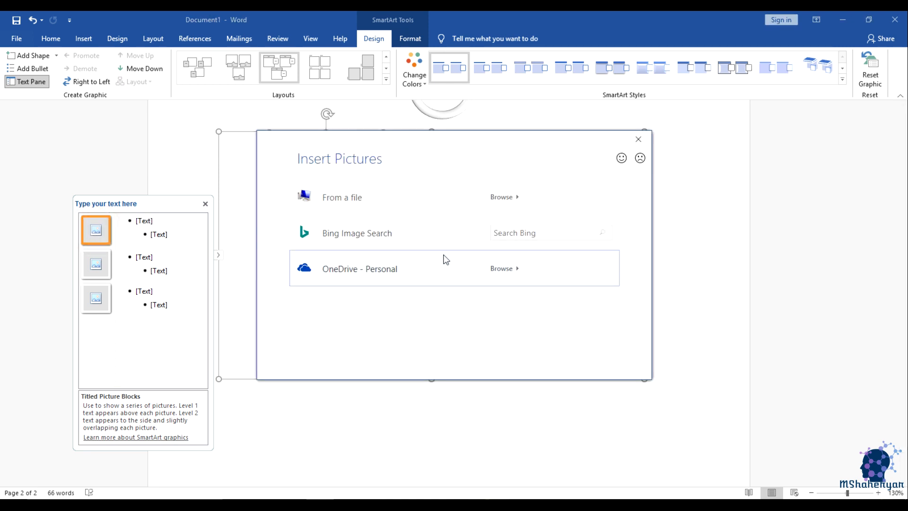
{"action": "left_click", "coordinate": [512, 238]}
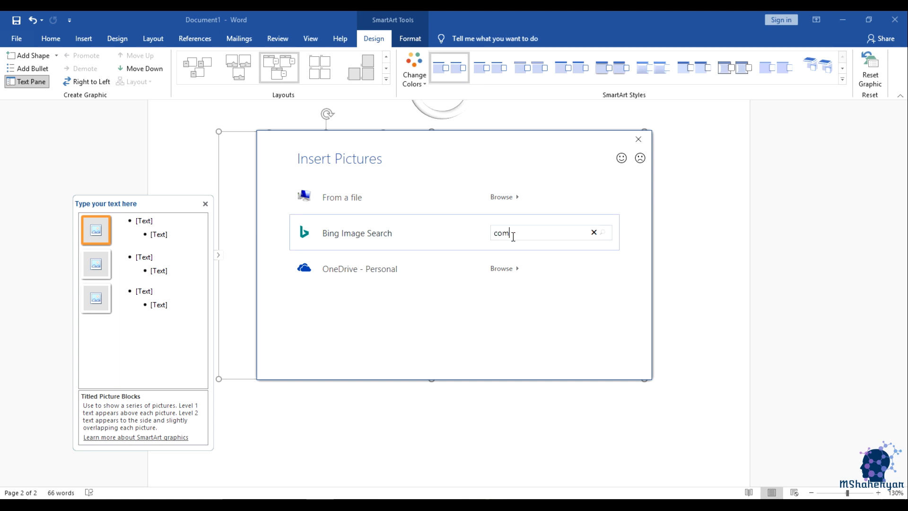
{"action": "key", "text": "Return"}
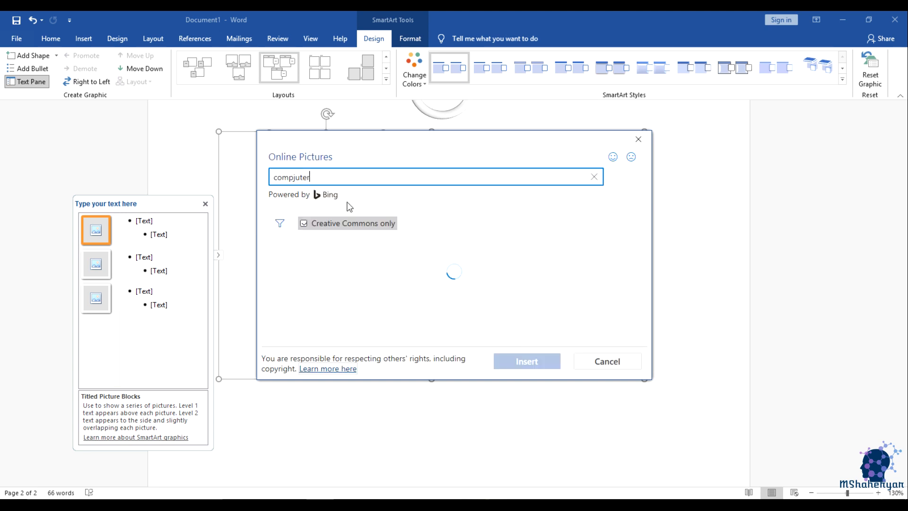
{"action": "left_click", "coordinate": [461, 282]}
{"action": "left_click", "coordinate": [556, 280]}
{"action": "left_click", "coordinate": [550, 364]}
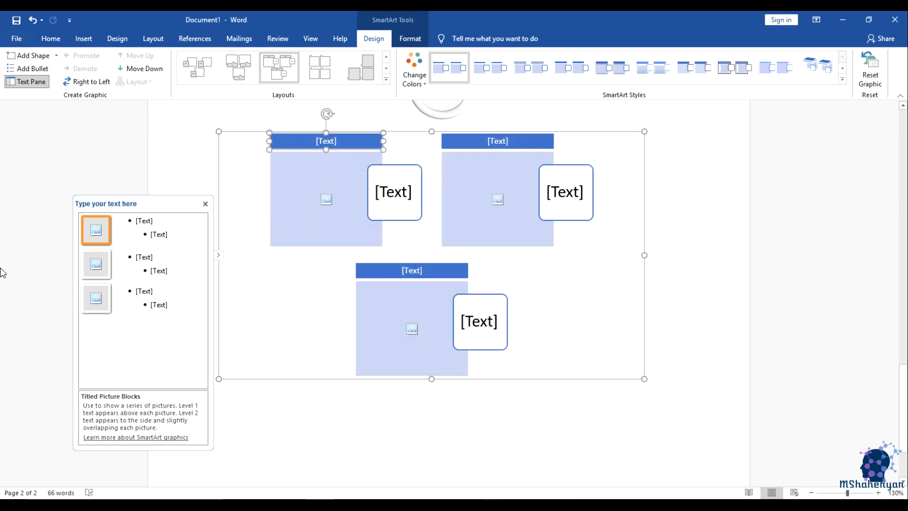
Title the first picture block "Old Computer" and enter 1980-2000 as its side text.
{"action": "left_click", "coordinate": [155, 229]}
{"action": "left_click", "coordinate": [146, 153]}
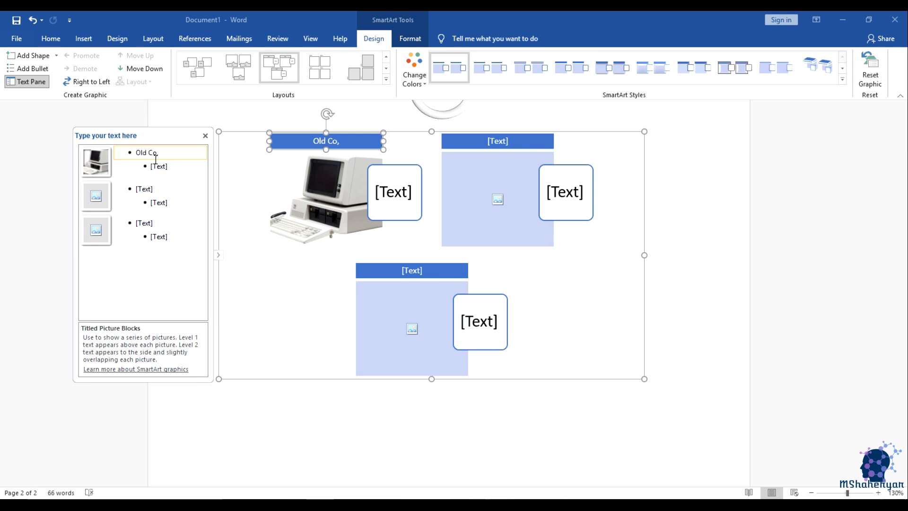
{"action": "type", "text": "Old Computer"}
{"action": "left_click", "coordinate": [158, 165]}
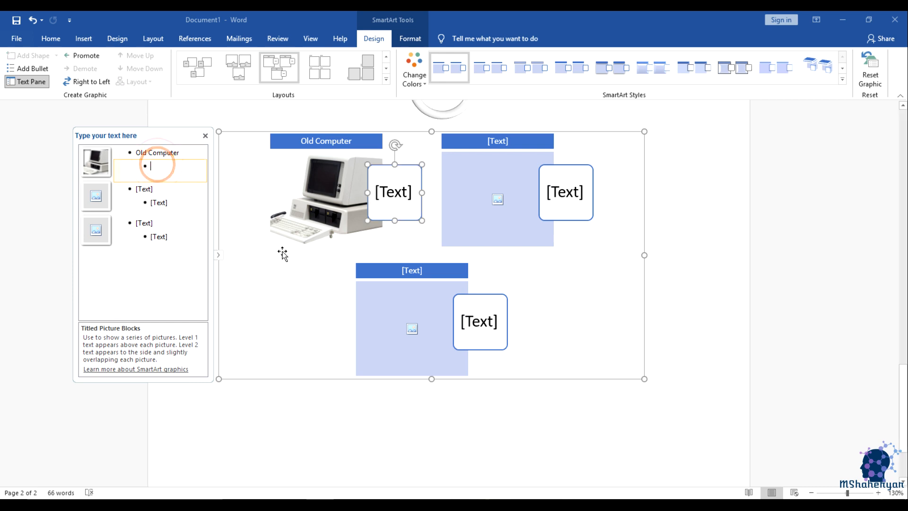
{"action": "type", "text": "1980-2000"}
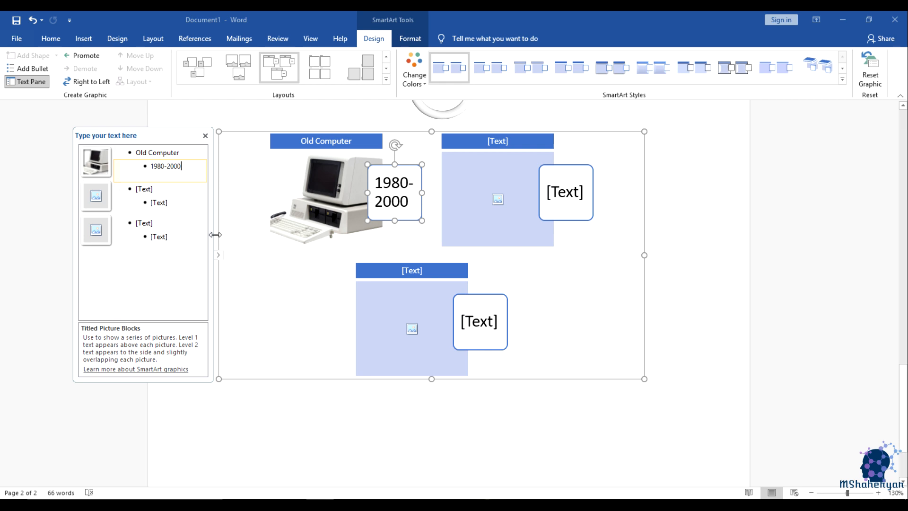
{"action": "left_click", "coordinate": [269, 288]}
{"action": "left_click", "coordinate": [581, 314]}
{"action": "scroll", "coordinate": [587, 314], "scroll_direction": "up", "scroll_amount": 1}
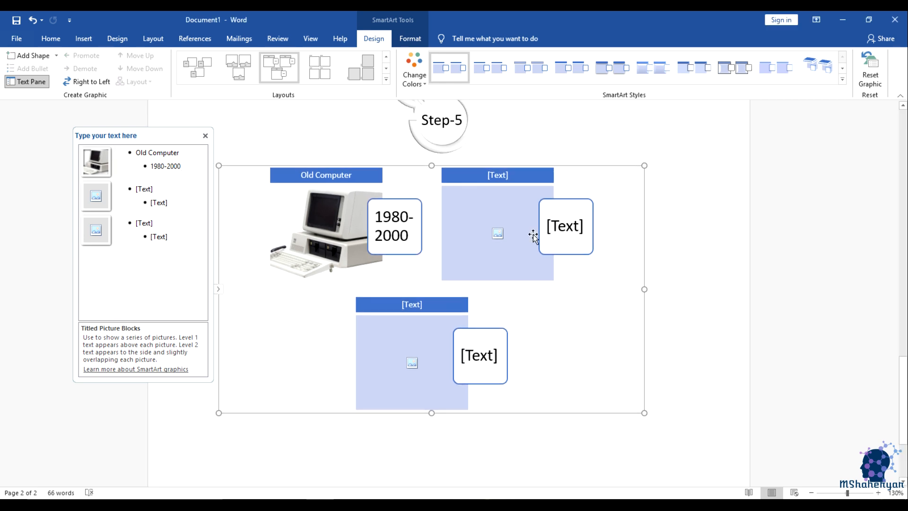
Fill the second picture placeholder with the black tower PC and monitor image from a Bing search for "COmputer".
{"action": "left_click", "coordinate": [94, 198]}
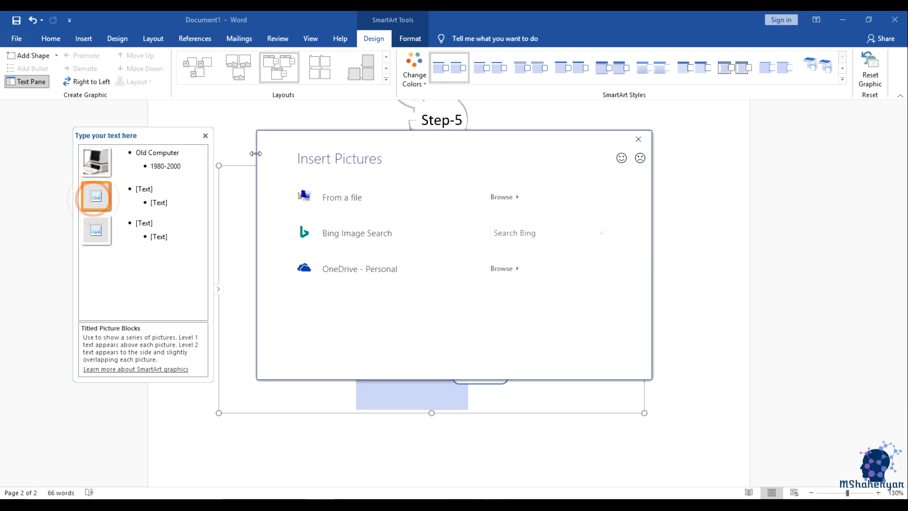
{"action": "left_click", "coordinate": [514, 233]}
{"action": "type", "text": "c"}
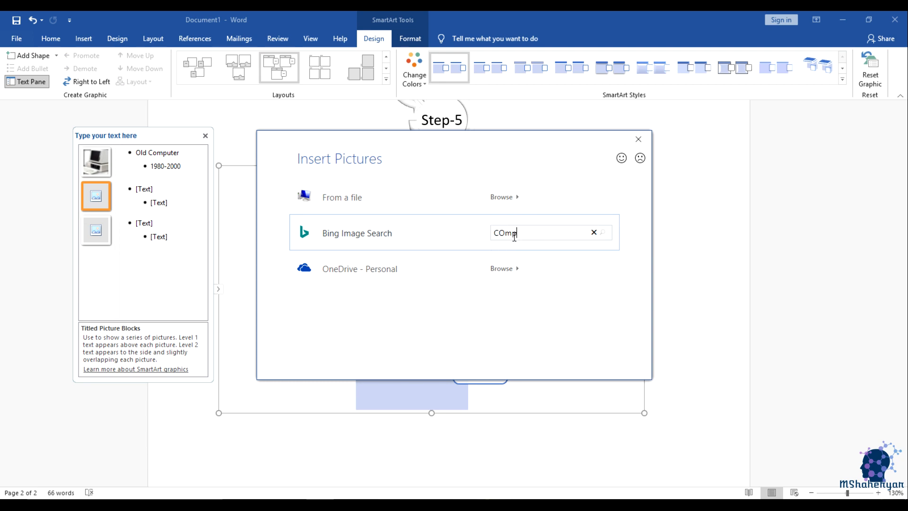
{"action": "key", "text": "Return"}
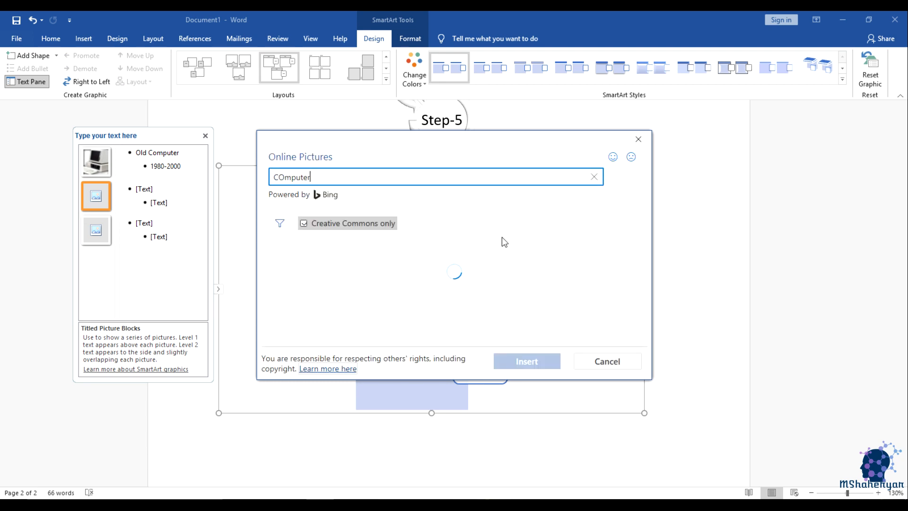
{"action": "scroll", "coordinate": [380, 300], "scroll_direction": "down", "scroll_amount": 3}
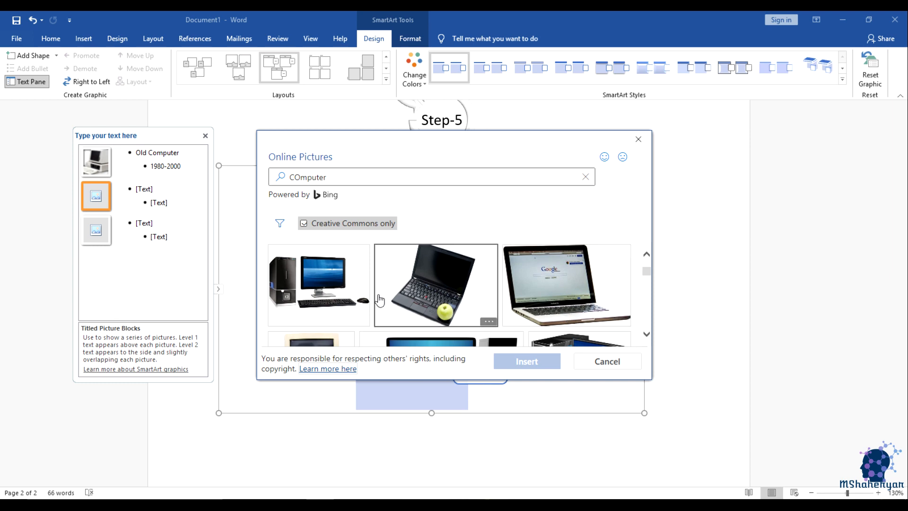
{"action": "left_click", "coordinate": [352, 293]}
{"action": "left_click", "coordinate": [526, 362]}
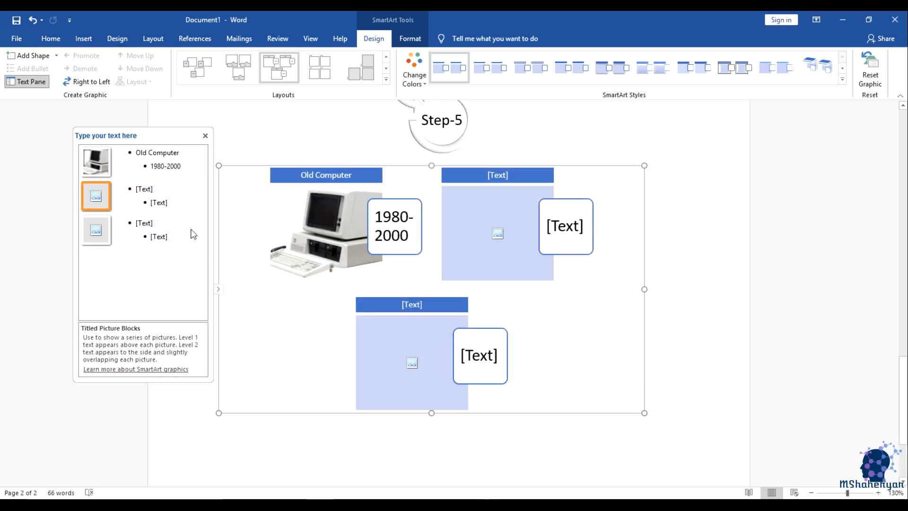
Title the second picture block "Middleware PC" and enter 2000-2015 as its side text.
{"action": "left_click", "coordinate": [151, 188]}
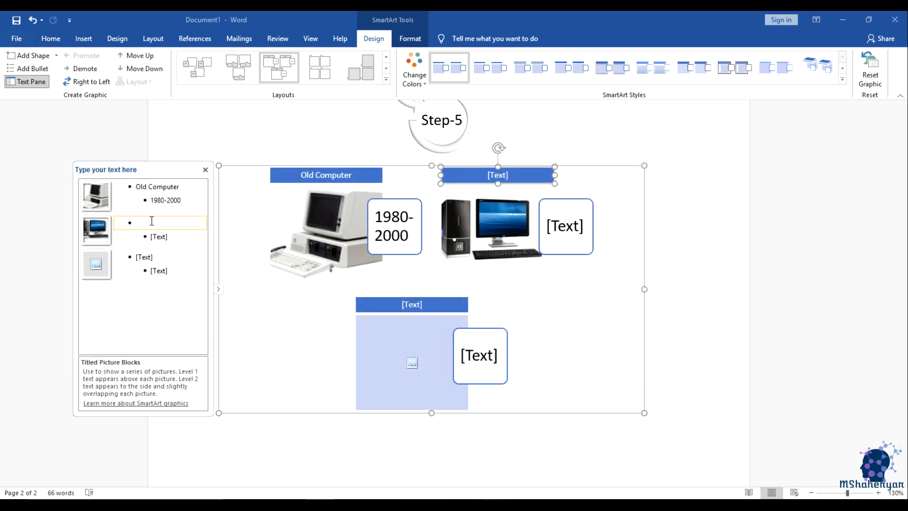
{"action": "type", "text": "Middleware PC"}
{"action": "left_click", "coordinate": [156, 237]}
{"action": "type", "text": "20"}
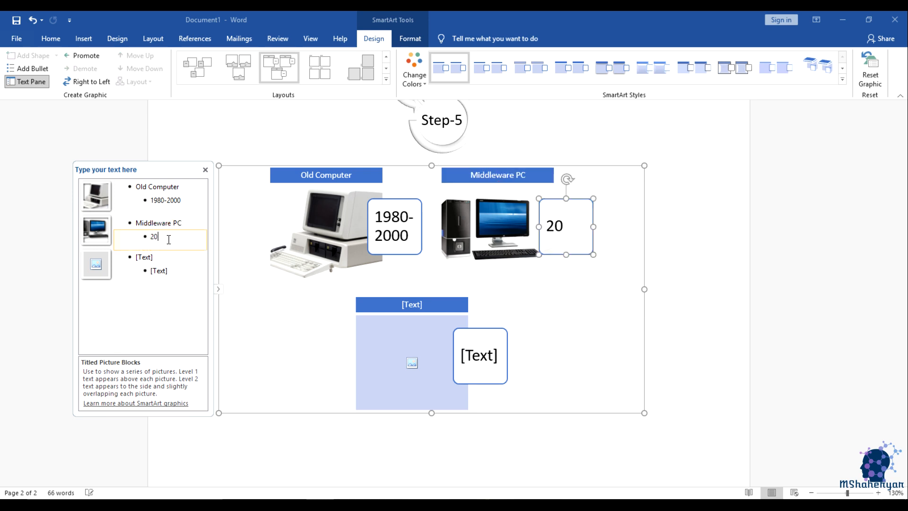
{"action": "type", "text": "00-2015"}
{"action": "left_click", "coordinate": [672, 314]}
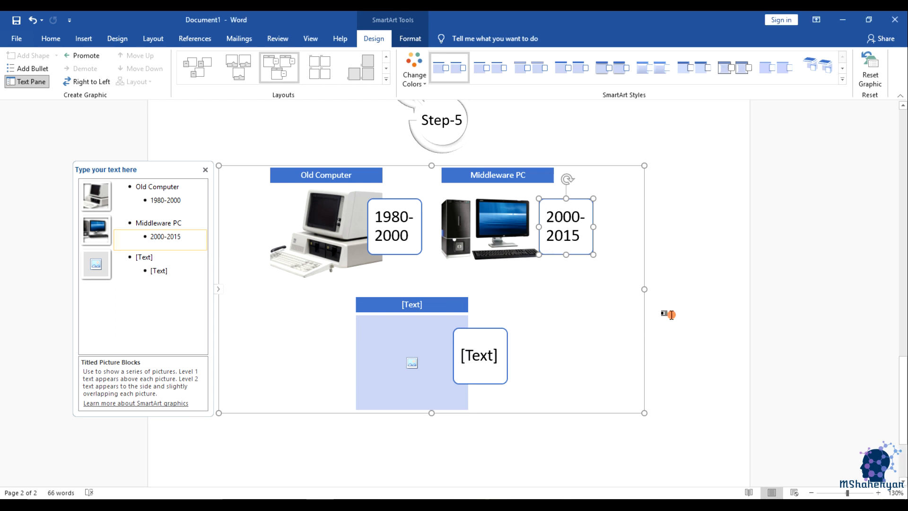
Fill the third picture placeholder with the image of an open laptop on a wooden desk from a Bing search for "laptop".
{"action": "left_click", "coordinate": [92, 269]}
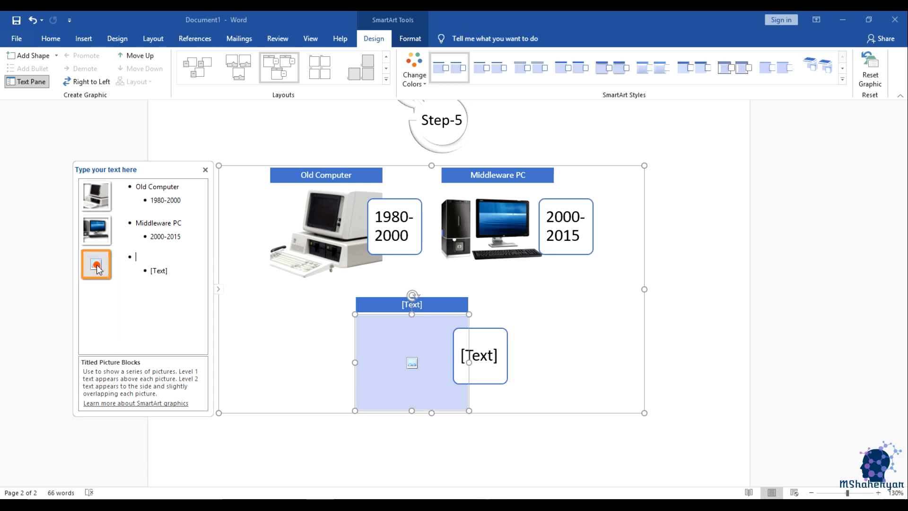
{"action": "left_click", "coordinate": [559, 235]}
{"action": "type", "text": "laptop"}
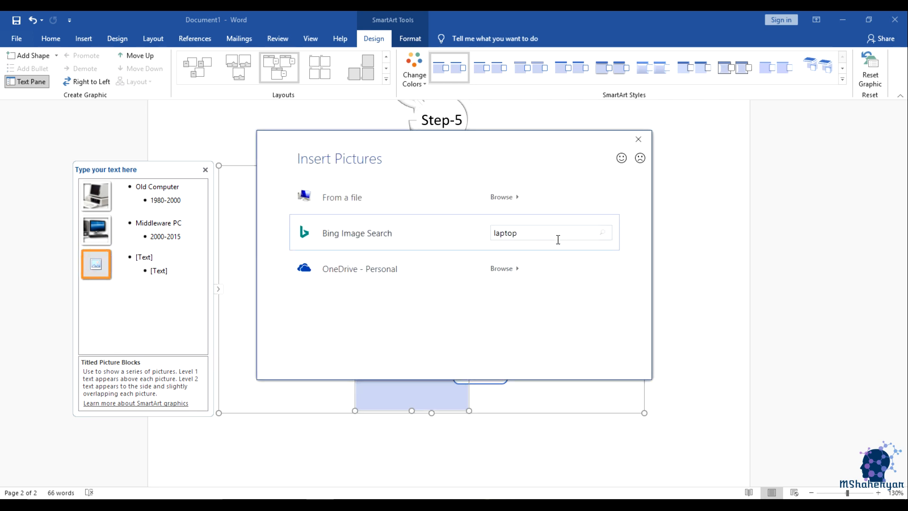
{"action": "key", "text": "Return"}
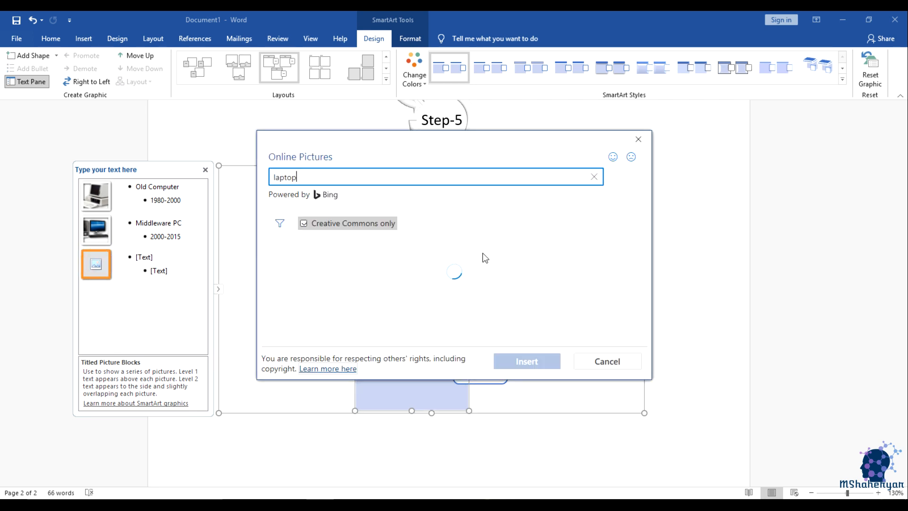
{"action": "scroll", "coordinate": [486, 280], "scroll_direction": "down", "scroll_amount": 3}
{"action": "left_click", "coordinate": [449, 314]}
{"action": "left_click", "coordinate": [527, 360]}
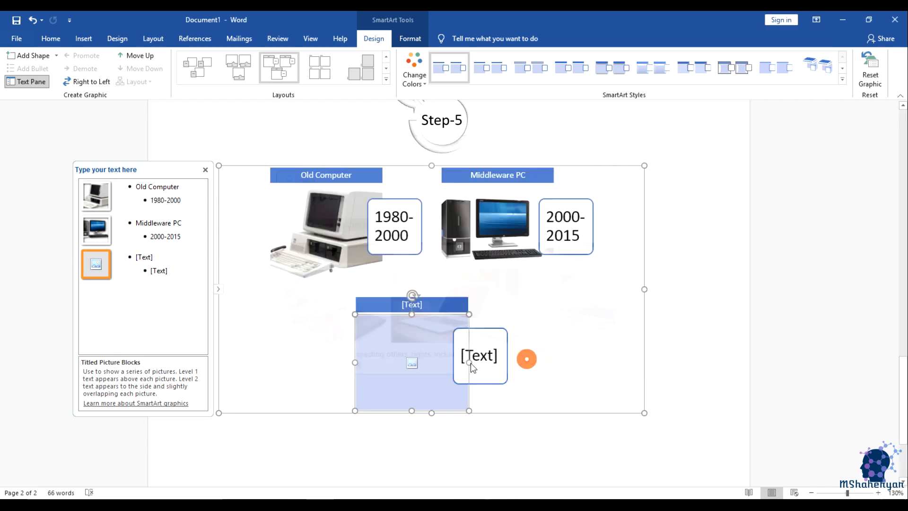
Title the third picture block "Laptop" and enter 2015-Present as its side text.
{"action": "left_click", "coordinate": [144, 258]}
{"action": "type", "text": "Lapto[p"}
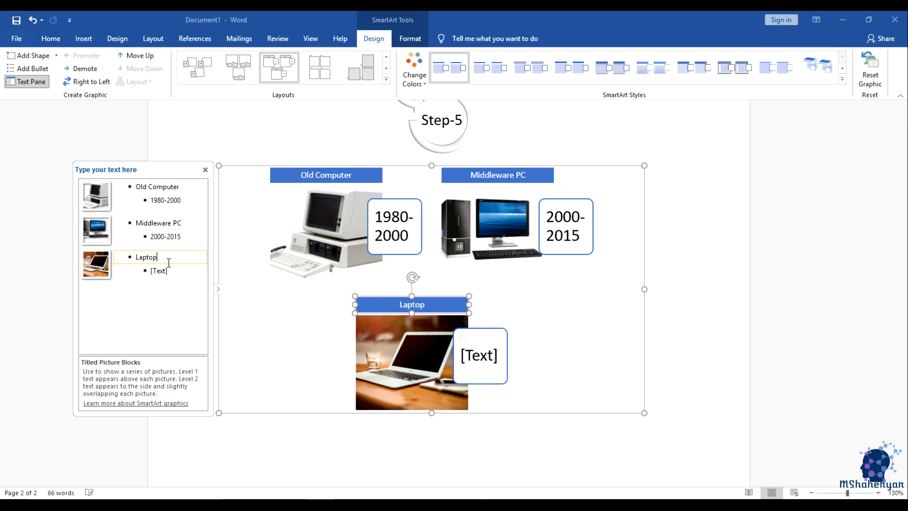
{"action": "left_click", "coordinate": [166, 272]}
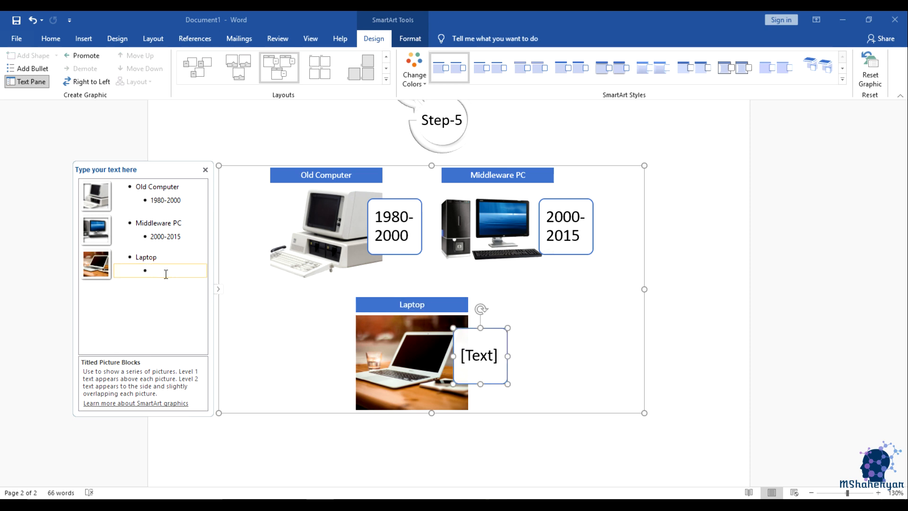
{"action": "type", "text": "2015"}
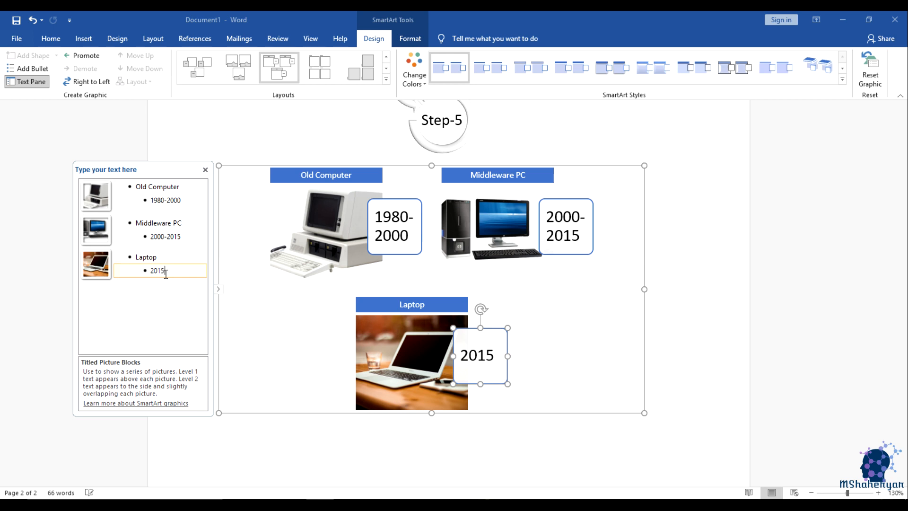
{"action": "type", "text": "-Present"}
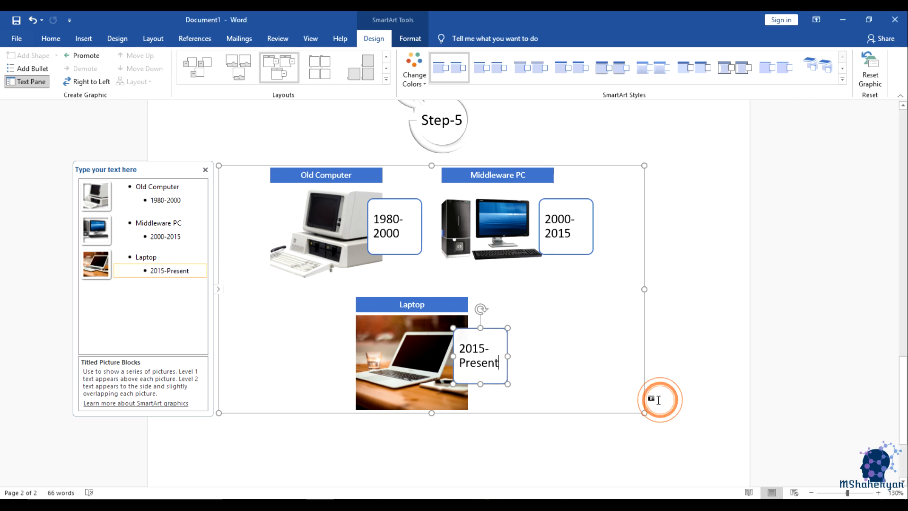
{"action": "left_click", "coordinate": [674, 400]}
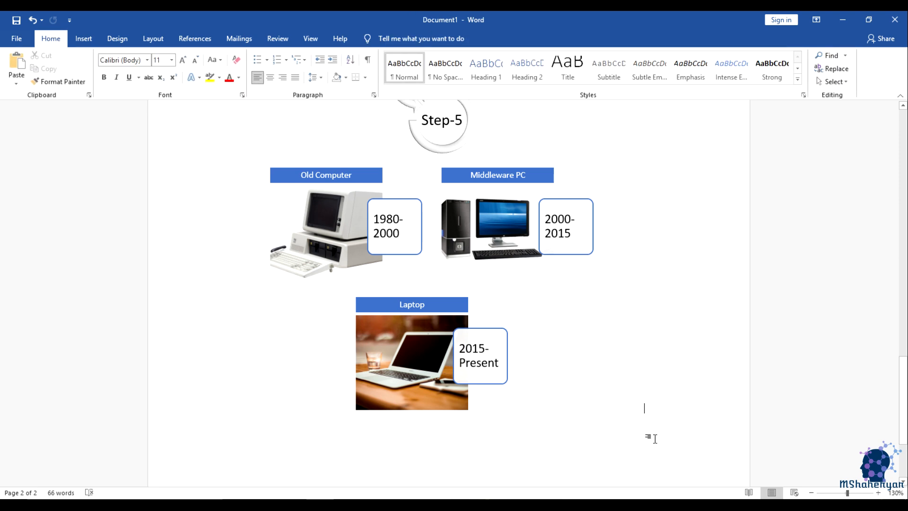
Change the layout of the computer picture SmartArt to Bending Picture Blocks.
{"action": "scroll", "coordinate": [554, 250], "scroll_direction": "up", "scroll_amount": 1}
{"action": "left_click", "coordinate": [525, 298]}
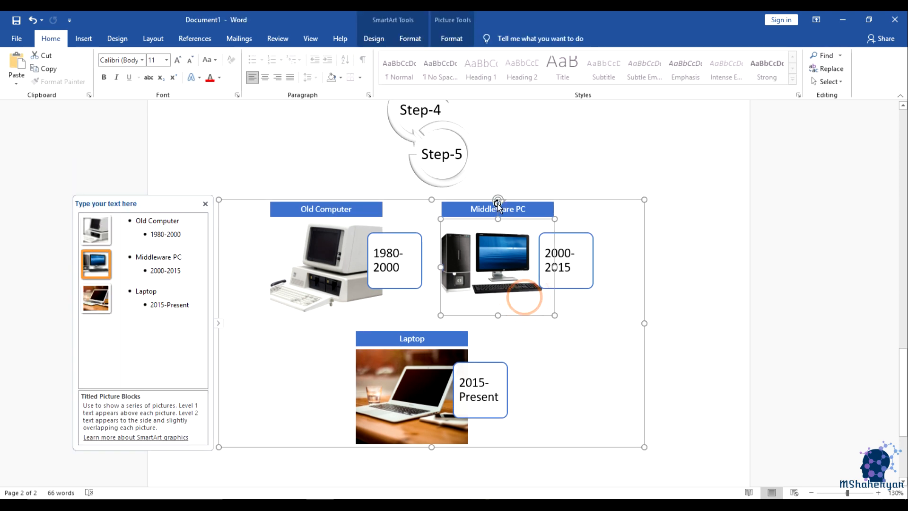
{"action": "left_click", "coordinate": [571, 201]}
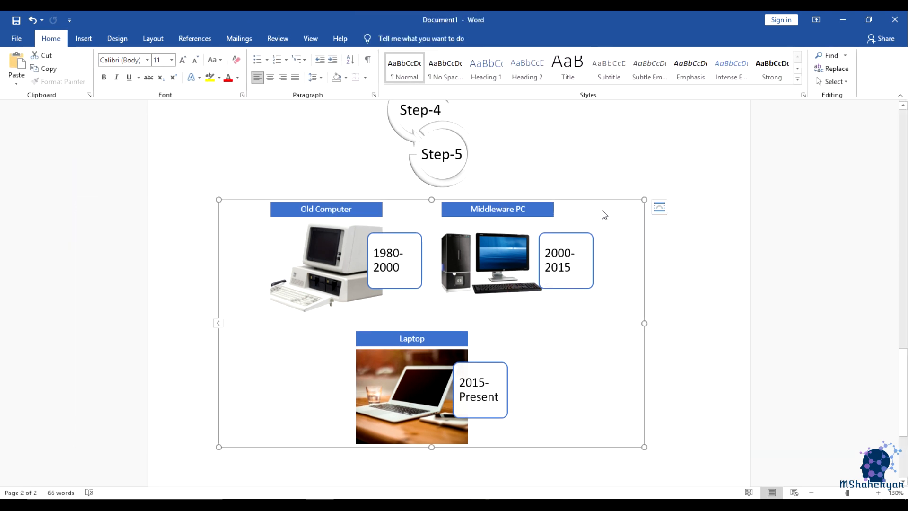
{"action": "left_click_drag", "start_coordinate": [593, 201], "coordinate": [603, 213]}
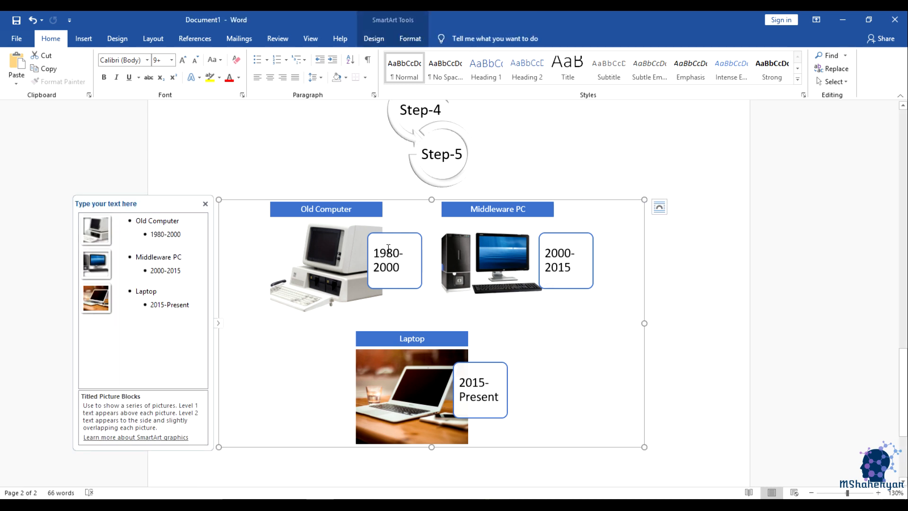
{"action": "left_click", "coordinate": [532, 351]}
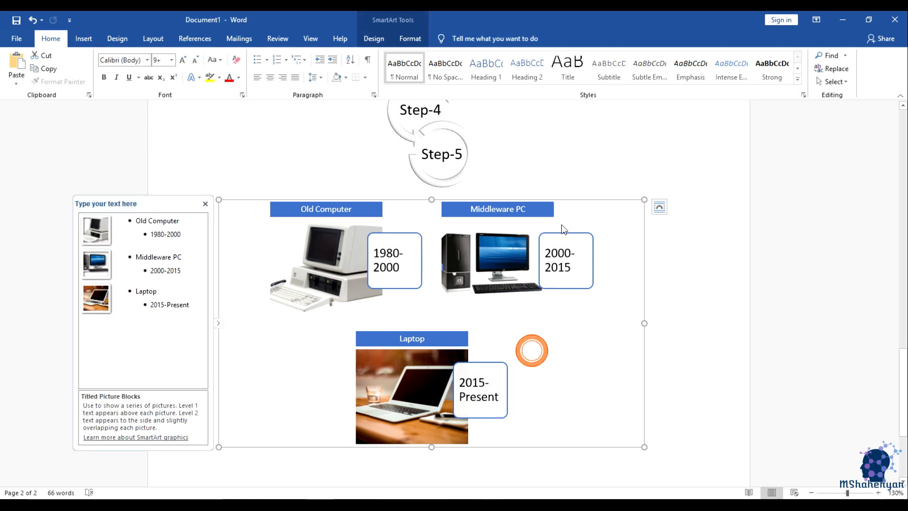
{"action": "left_click", "coordinate": [410, 38]}
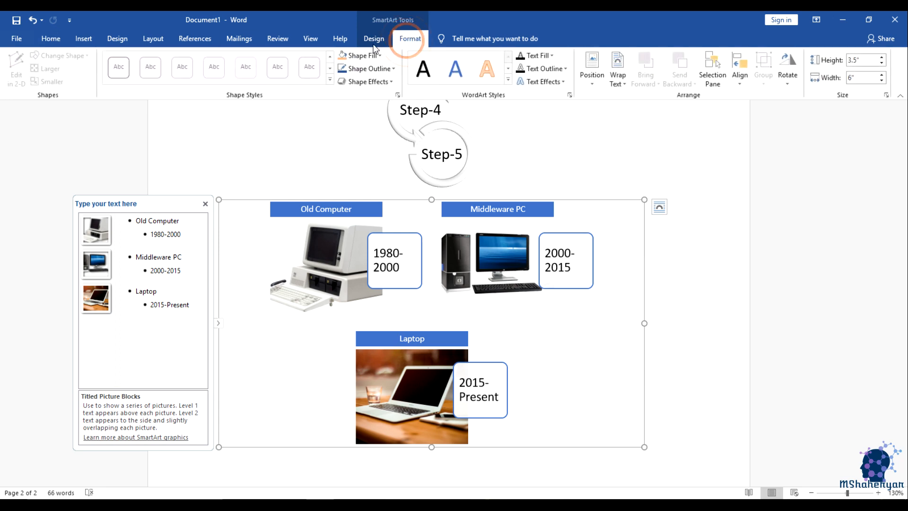
{"action": "left_click", "coordinate": [563, 397]}
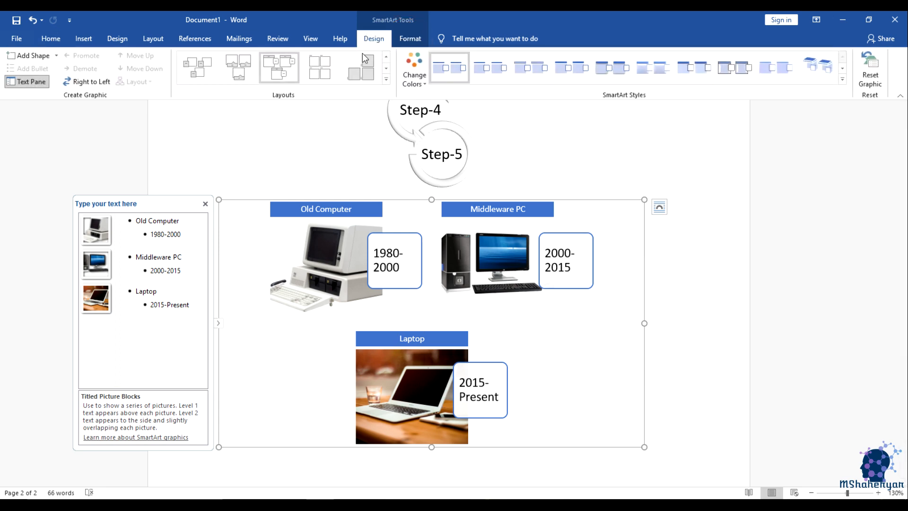
{"action": "left_click", "coordinate": [386, 79]}
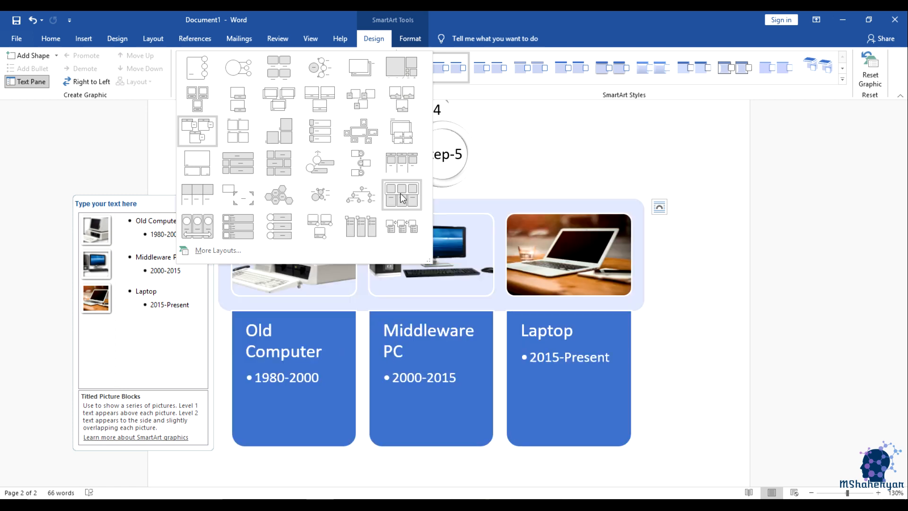
{"action": "left_click", "coordinate": [362, 98]}
Preview the Colored Outline - Accent 2 color variation on the picture SmartArt, dismiss the color choices and deselect the graphic.
{"action": "left_click", "coordinate": [418, 83]}
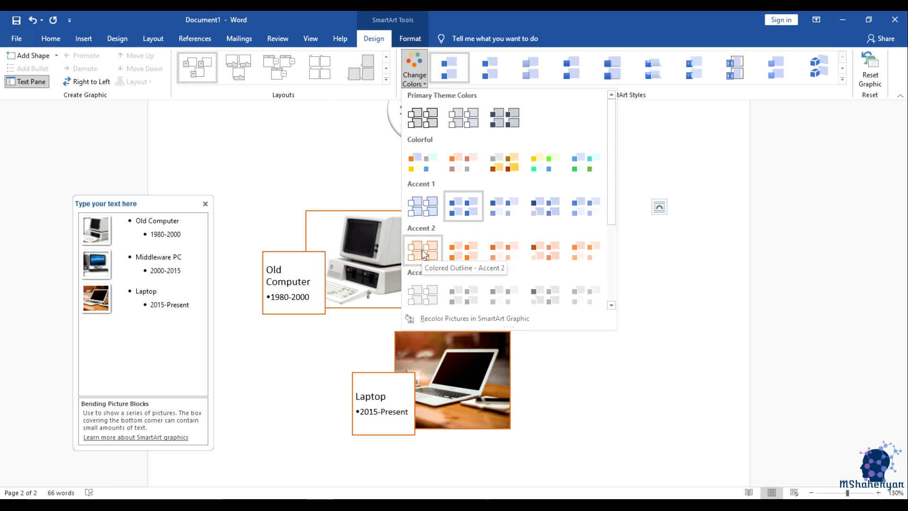
{"action": "left_click", "coordinate": [709, 272]}
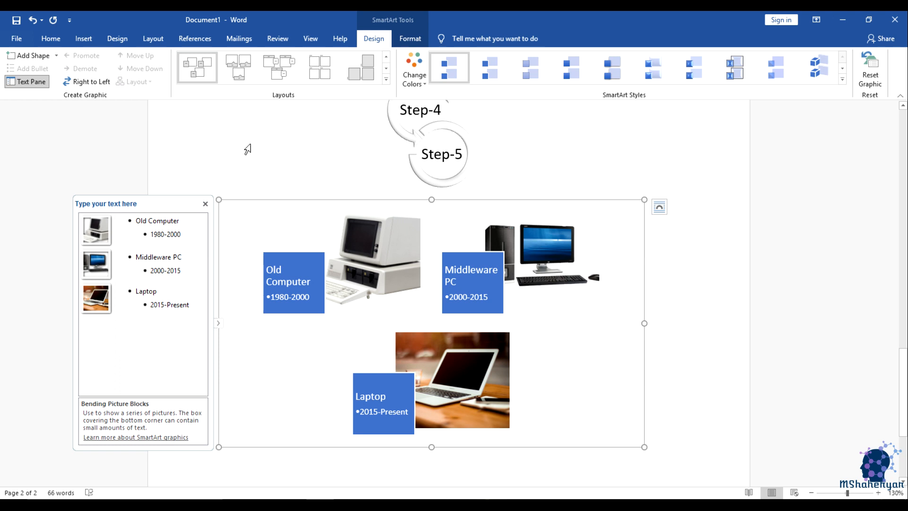
{"action": "left_click", "coordinate": [678, 179]}
{"action": "scroll", "coordinate": [701, 247], "scroll_direction": "up", "scroll_amount": 3}
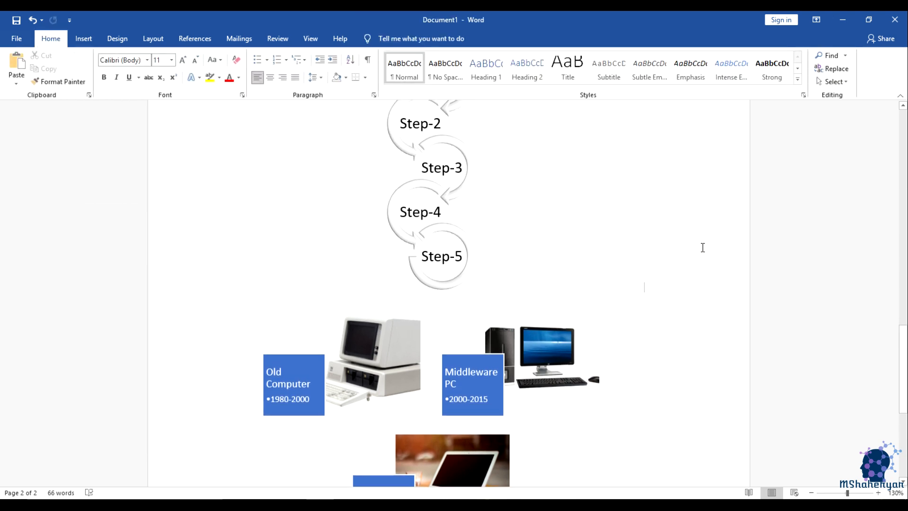
{"action": "scroll", "coordinate": [701, 247], "scroll_direction": "down", "scroll_amount": 2}
Start inserting a chart and examine the Line, Waterfall, Combo, Surface, Sunburst and Box & Whisker chart types.
{"action": "left_click", "coordinate": [84, 38]}
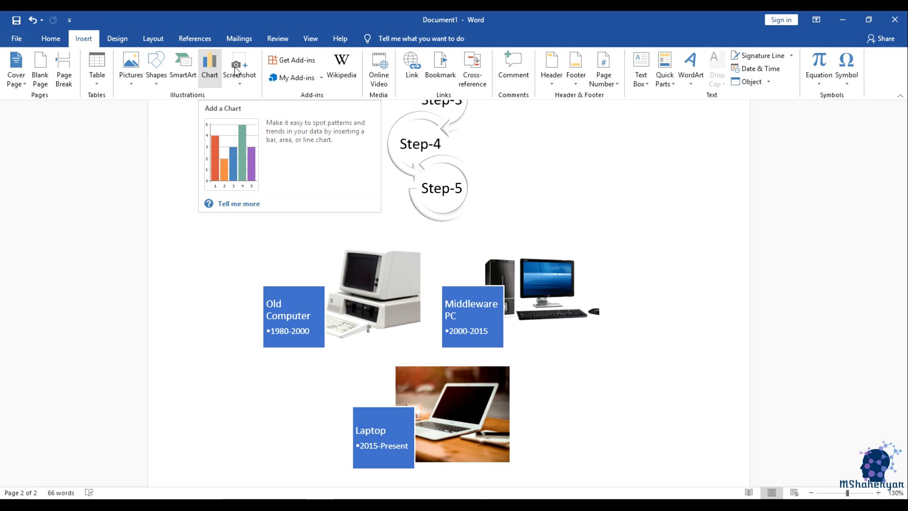
{"action": "left_click", "coordinate": [218, 64]}
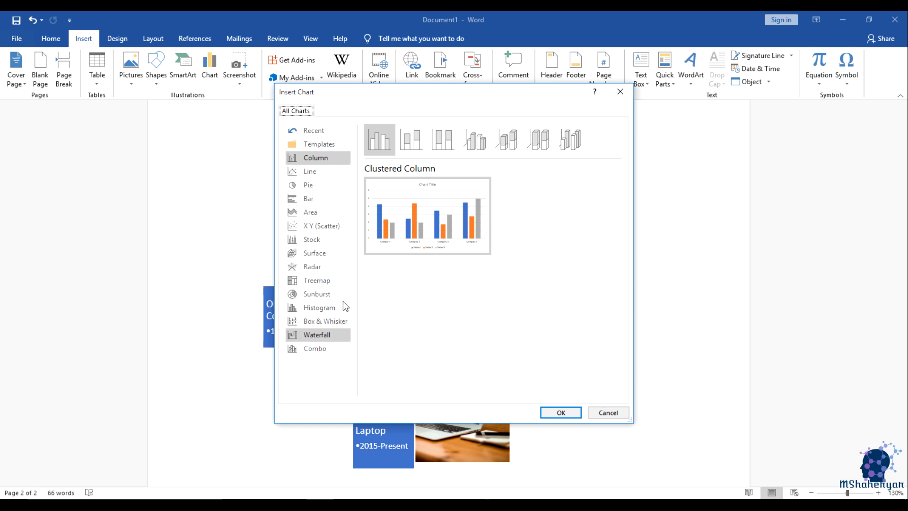
{"action": "left_click", "coordinate": [324, 173]}
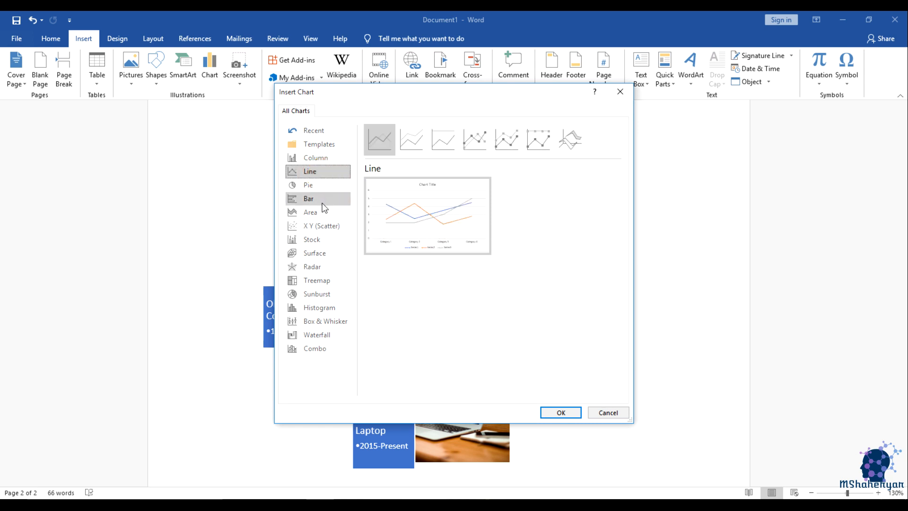
{"action": "left_click", "coordinate": [325, 335]}
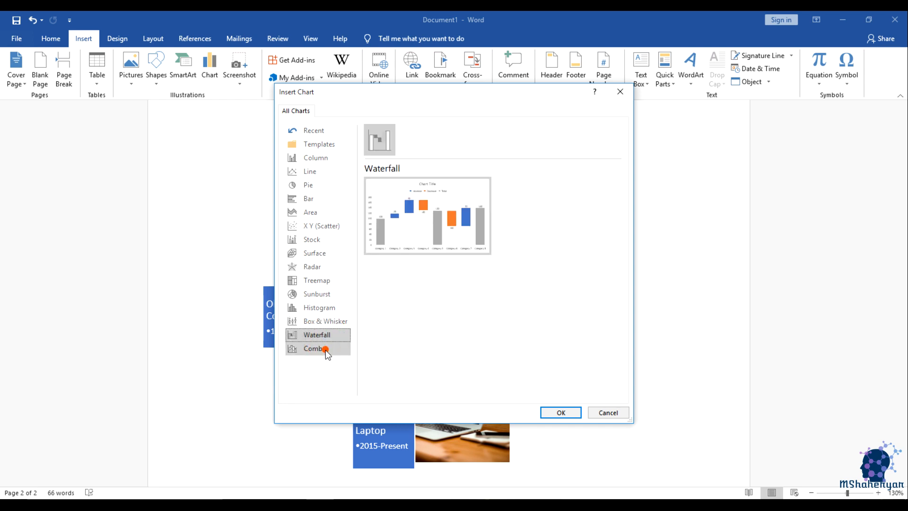
{"action": "left_click", "coordinate": [325, 348]}
{"action": "left_click", "coordinate": [555, 336]}
{"action": "left_click", "coordinate": [555, 337]}
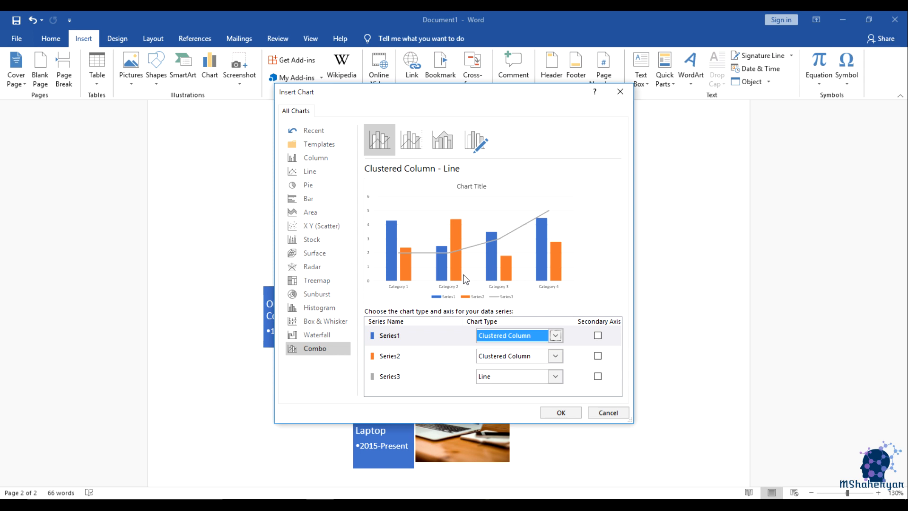
{"action": "left_click", "coordinate": [314, 252]}
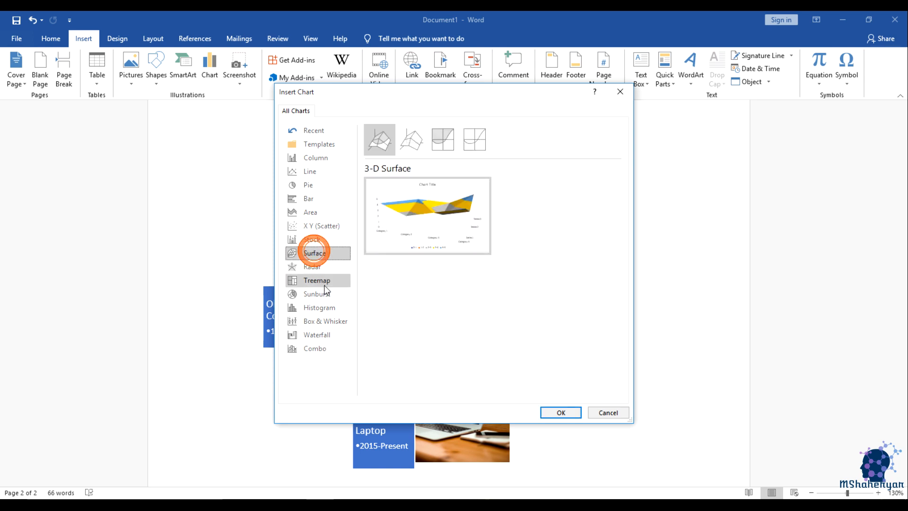
{"action": "left_click", "coordinate": [318, 294]}
{"action": "left_click", "coordinate": [320, 321]}
{"action": "left_click", "coordinate": [322, 345]}
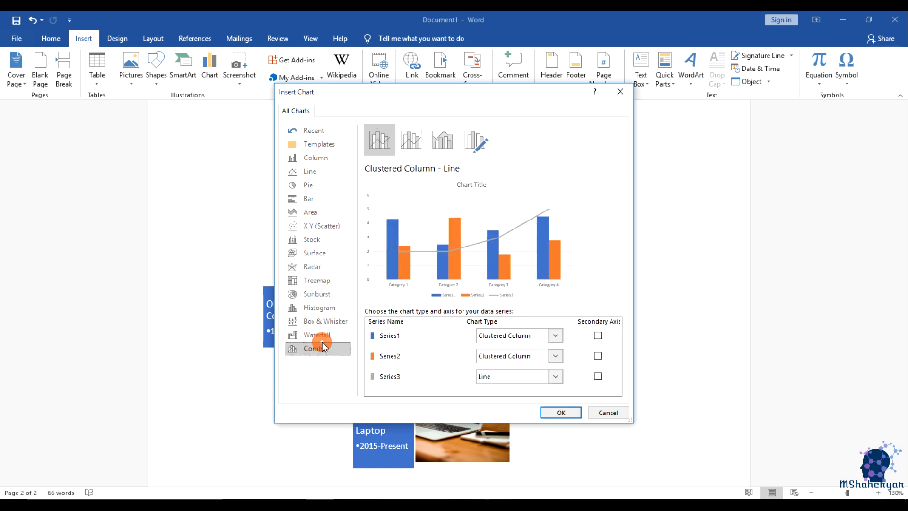
Insert a Clustered Bar chart below the Step-5 circle with the default sample data and close its data sheet.
{"action": "left_click", "coordinate": [312, 199]}
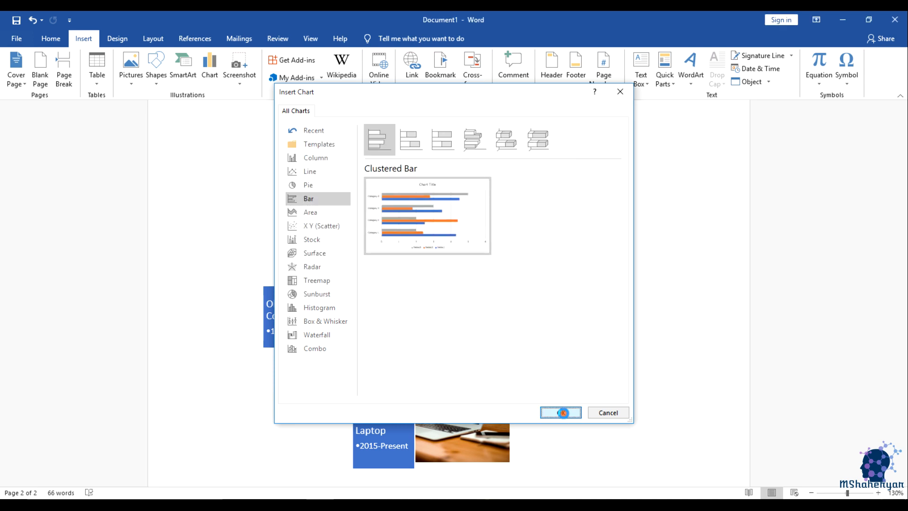
{"action": "left_click", "coordinate": [561, 412]}
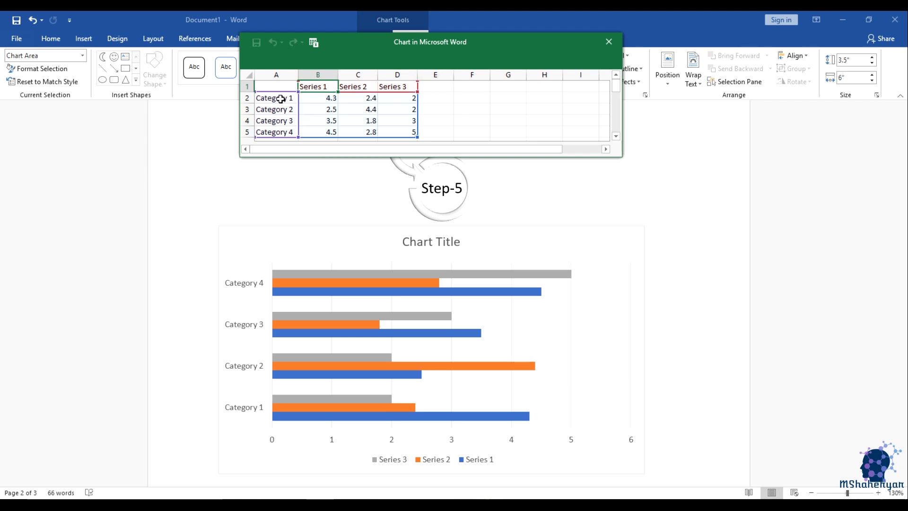
{"action": "scroll", "coordinate": [305, 114], "scroll_direction": "down", "scroll_amount": 1}
{"action": "scroll", "coordinate": [293, 102], "scroll_direction": "up", "scroll_amount": 1}
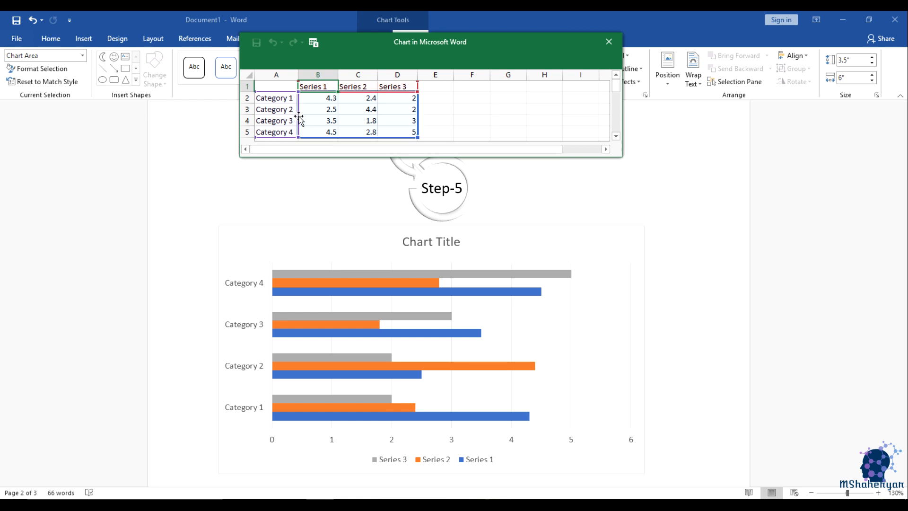
{"action": "left_click", "coordinate": [270, 99]}
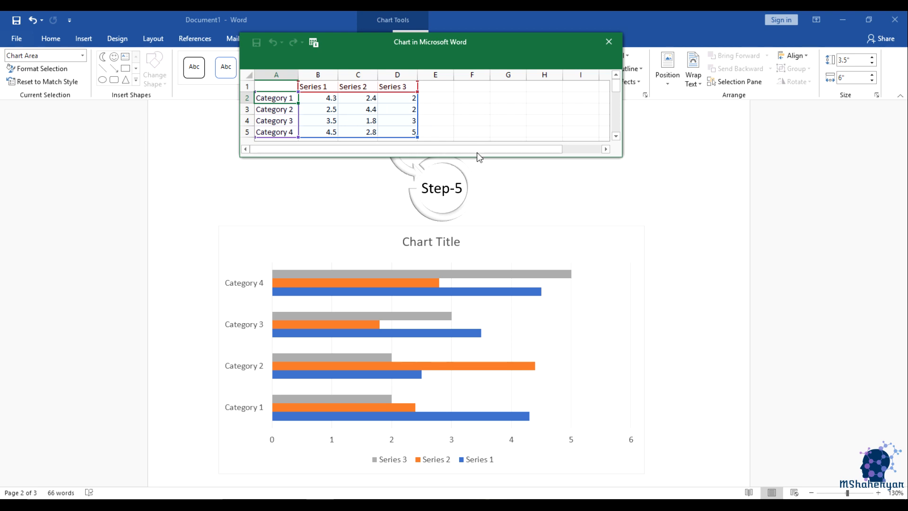
{"action": "left_click", "coordinate": [607, 41]}
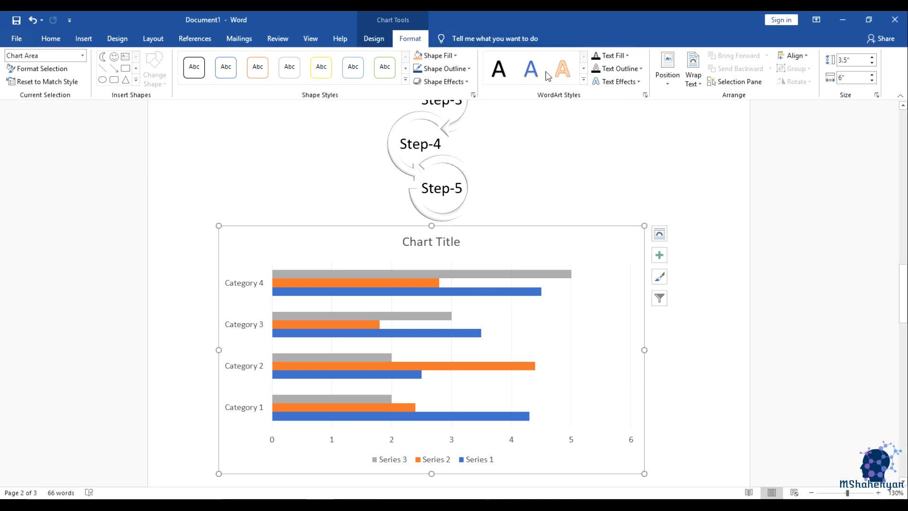
View the formatting options for the chart's Series 1 bars and close them.
{"action": "left_click", "coordinate": [432, 332]}
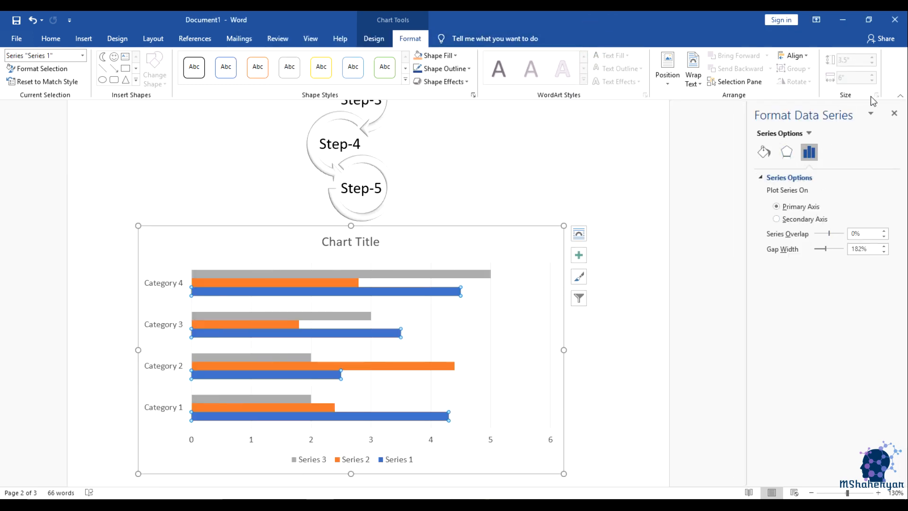
{"action": "left_click", "coordinate": [894, 113]}
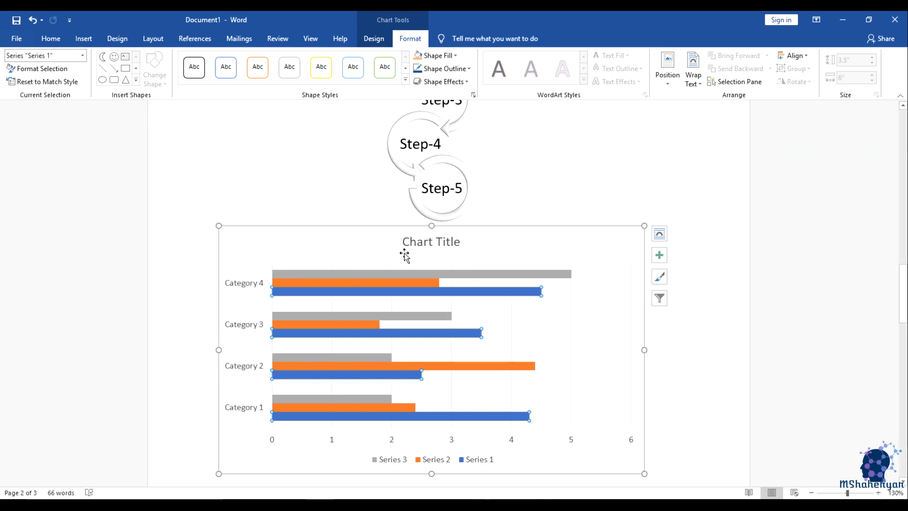
Try to insert a screen clipping of the desktop into the document.
{"action": "scroll", "coordinate": [526, 249], "scroll_direction": "down", "scroll_amount": 5}
{"action": "scroll", "coordinate": [527, 248], "scroll_direction": "down", "scroll_amount": 10}
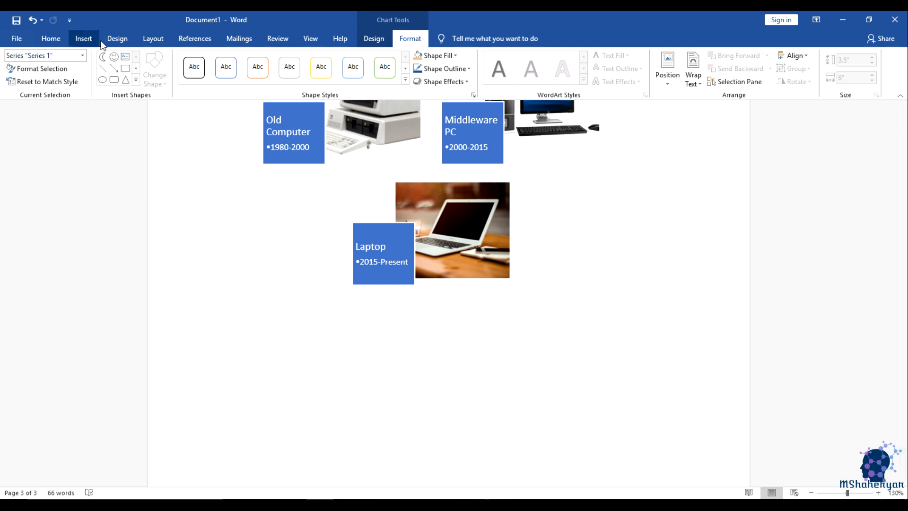
{"action": "left_click", "coordinate": [101, 40]}
{"action": "left_click", "coordinate": [81, 39]}
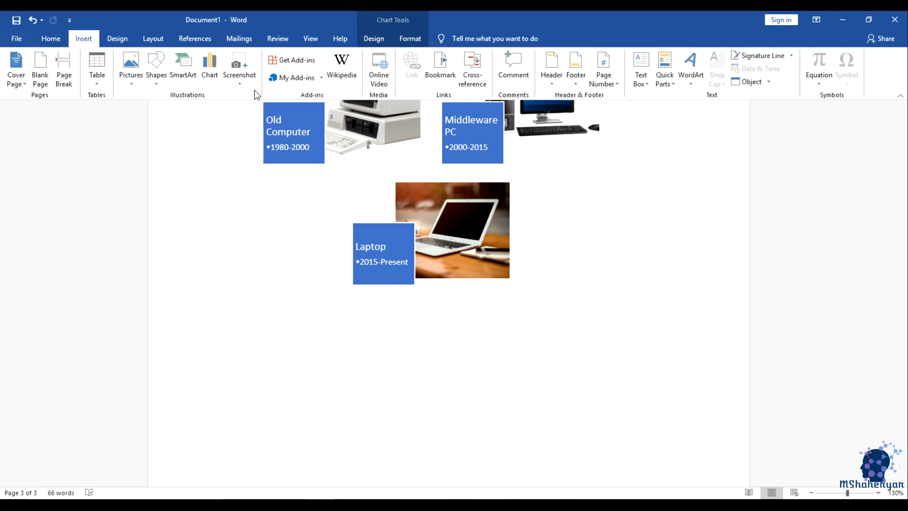
{"action": "left_click", "coordinate": [239, 71]}
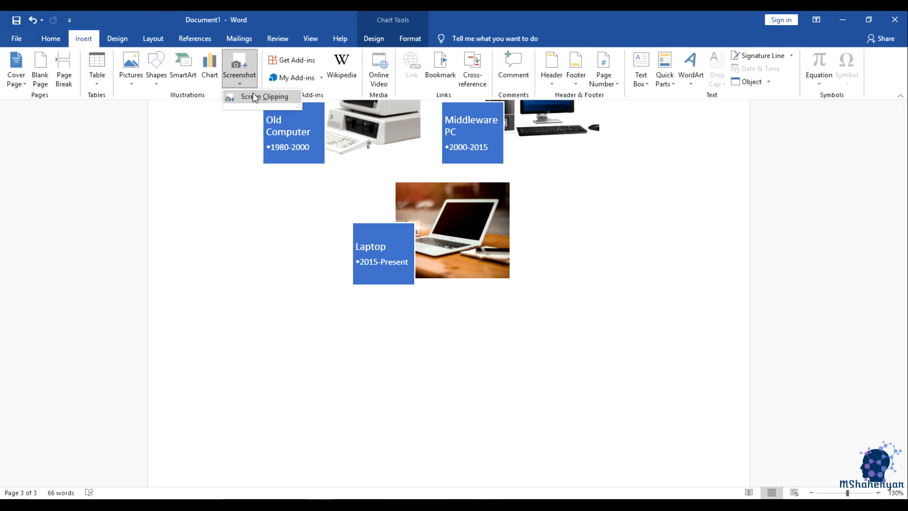
{"action": "left_click", "coordinate": [256, 97]}
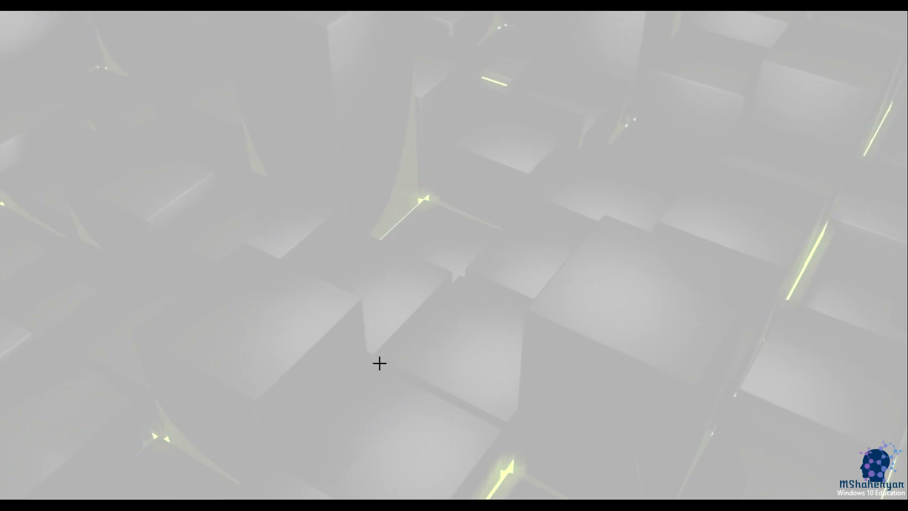
{"action": "left_click", "coordinate": [456, 307]}
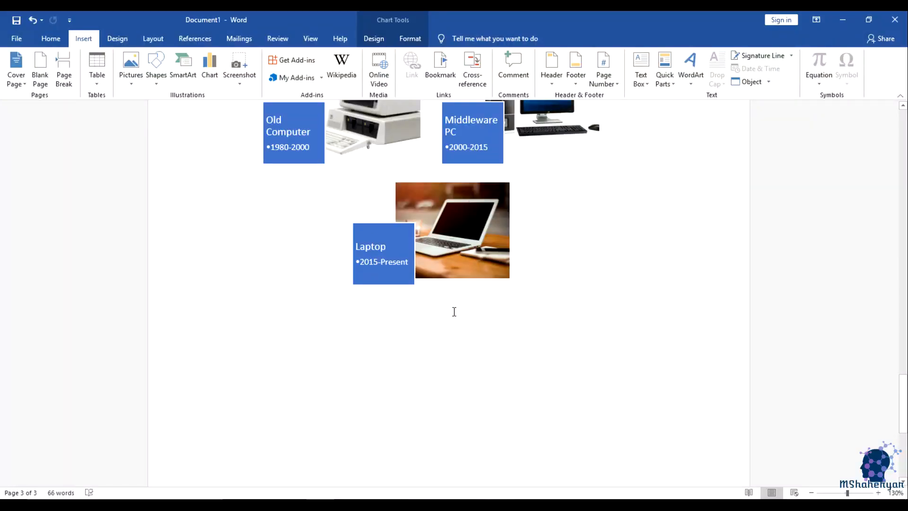
Start the Wikipedia add-in from the blank area below the Laptop picture and trust it.
{"action": "left_click", "coordinate": [361, 389]}
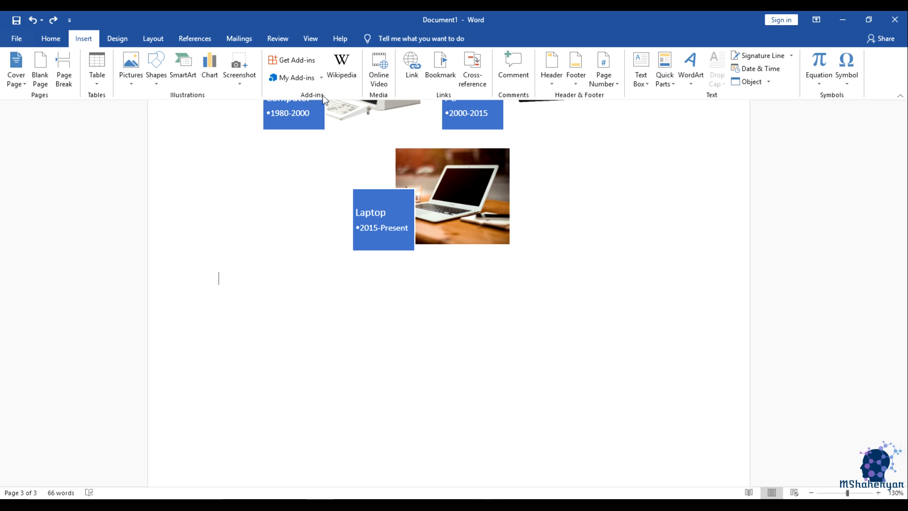
{"action": "left_click", "coordinate": [335, 73]}
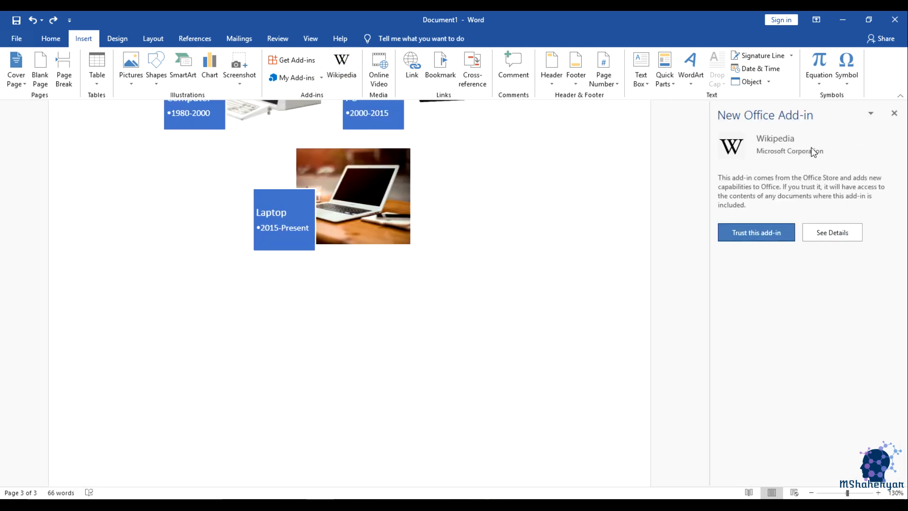
{"action": "left_click", "coordinate": [754, 234]}
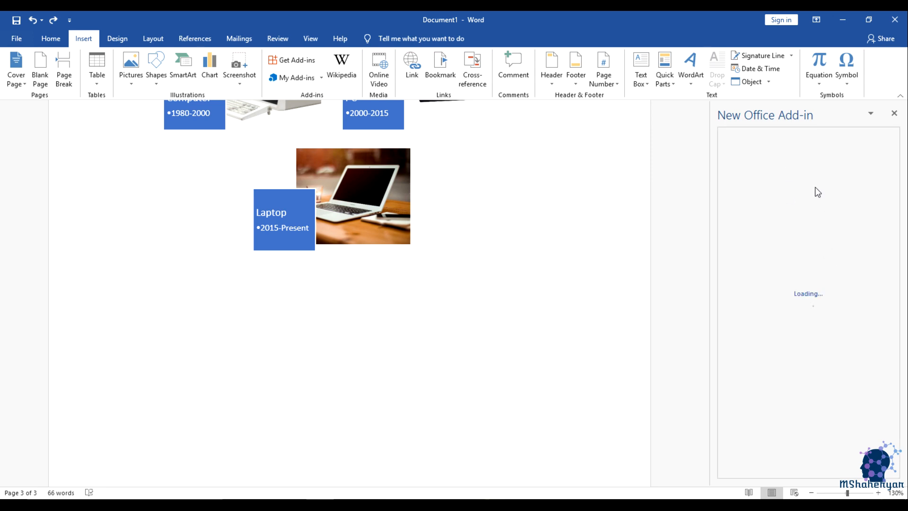
Look up "Laptop" in the Wikipedia add-in, read through the article and close the add-in.
{"action": "left_click", "coordinate": [768, 173]}
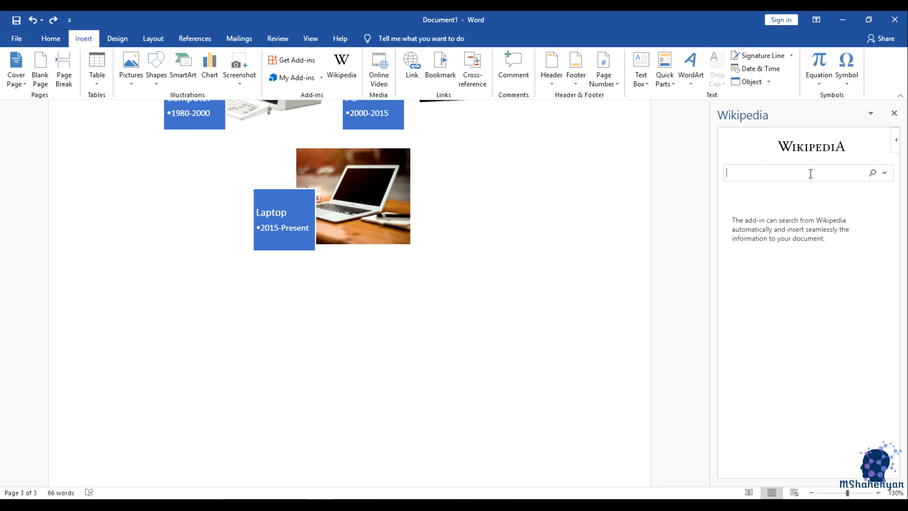
{"action": "type", "text": "Laptop"}
{"action": "key", "text": "Return"}
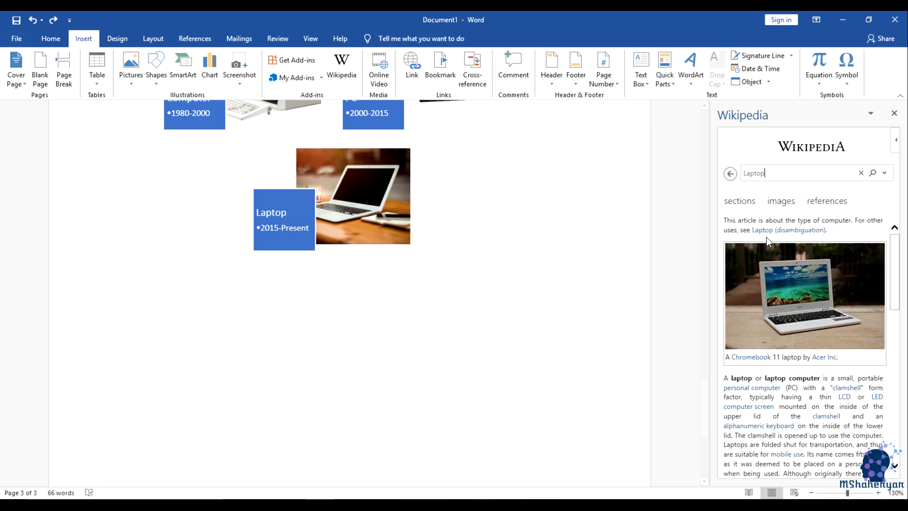
{"action": "scroll", "coordinate": [769, 282], "scroll_direction": "down", "scroll_amount": 5}
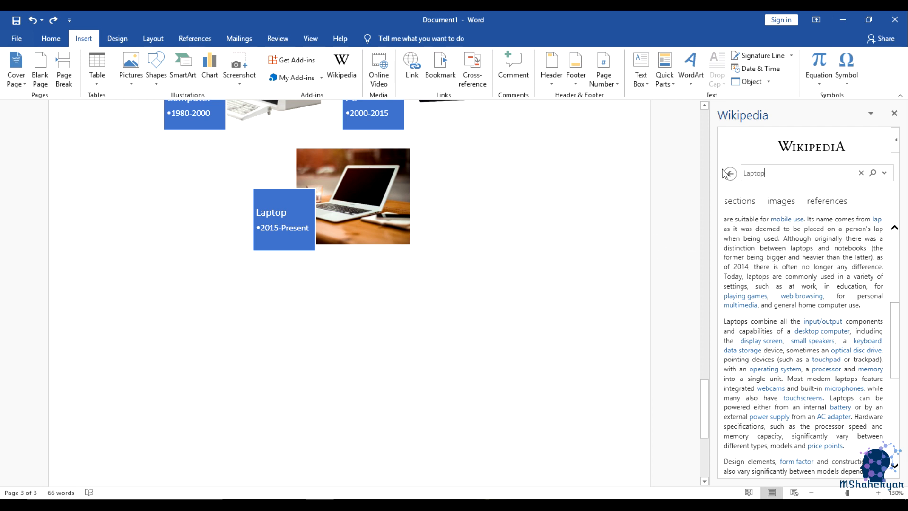
{"action": "left_click", "coordinate": [894, 114]}
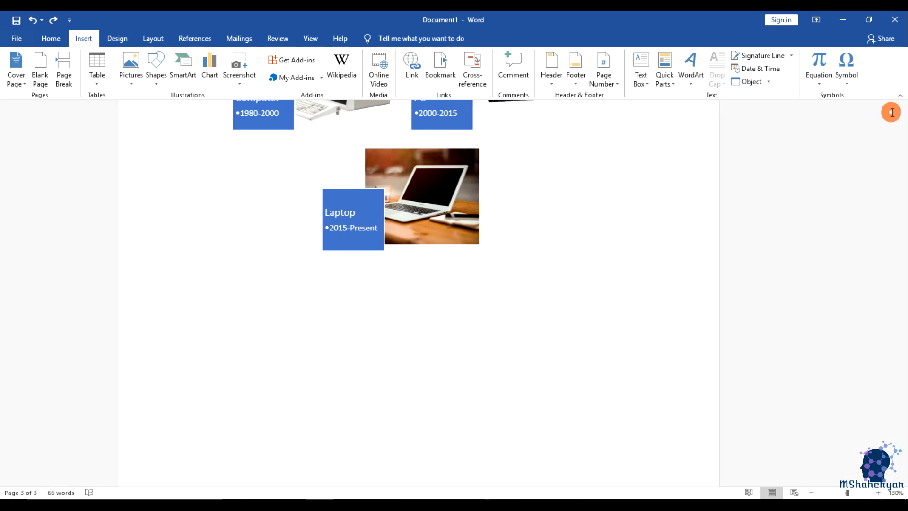
Browse the suggested add-ins in the Office Add-ins store.
{"action": "left_click", "coordinate": [296, 61]}
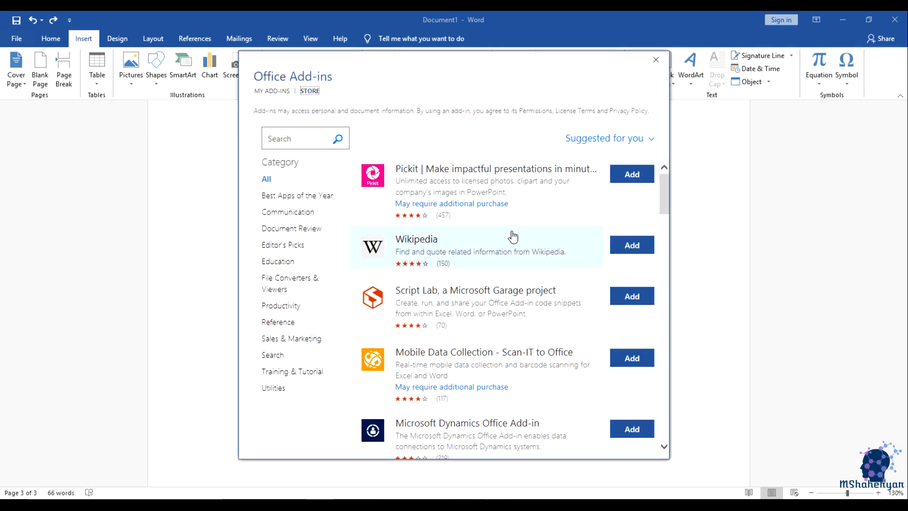
{"action": "scroll", "coordinate": [518, 235], "scroll_direction": "down", "scroll_amount": 2}
{"action": "scroll", "coordinate": [525, 283], "scroll_direction": "down", "scroll_amount": 4}
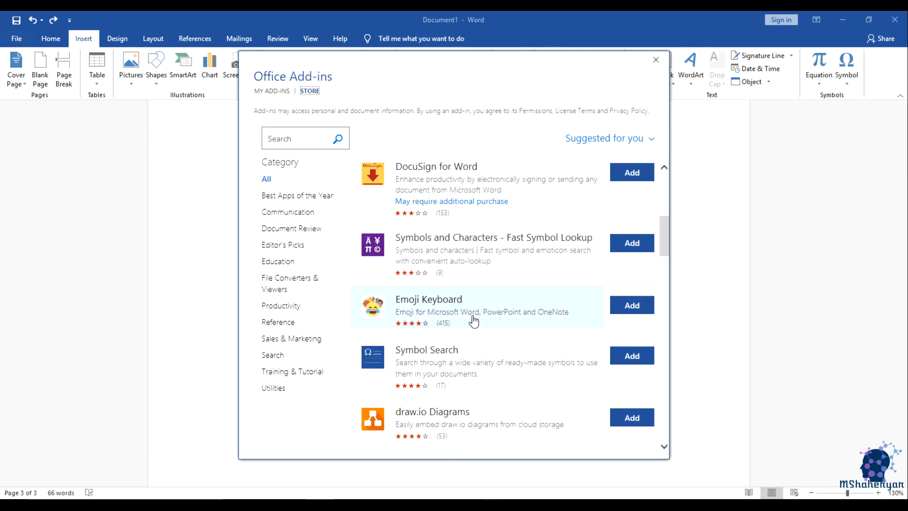
{"action": "scroll", "coordinate": [473, 320], "scroll_direction": "down", "scroll_amount": 3}
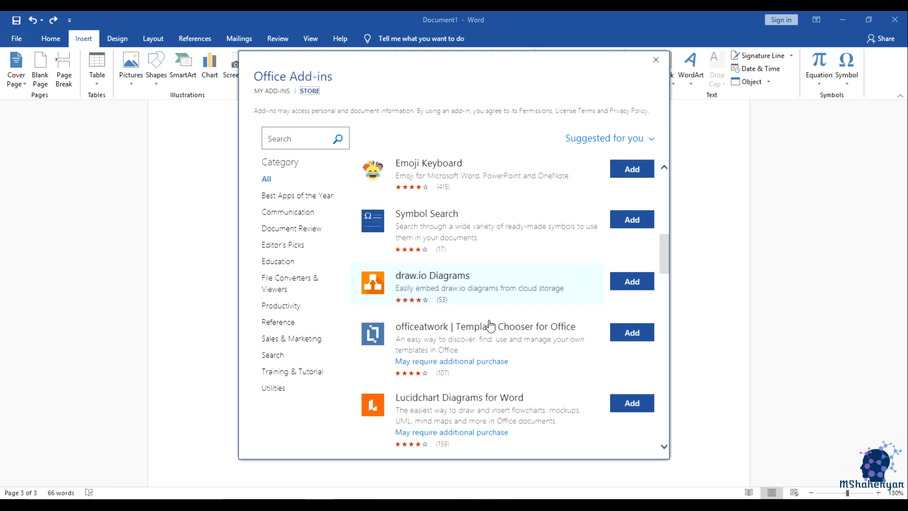
Search the add-ins store for "writing", add the WriteBetter add-in and dismiss its getting-started notice.
{"action": "left_click", "coordinate": [310, 140]}
{"action": "type", "text": "w"}
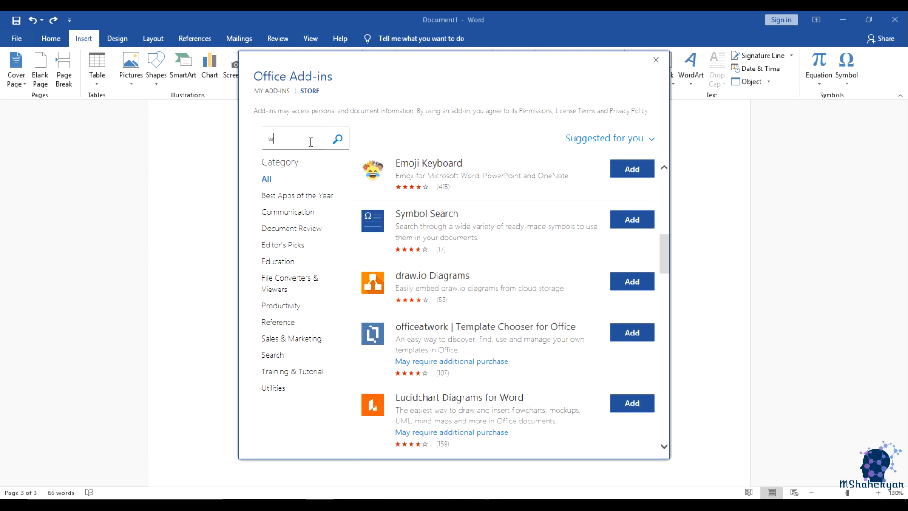
{"action": "type", "text": "riting"}
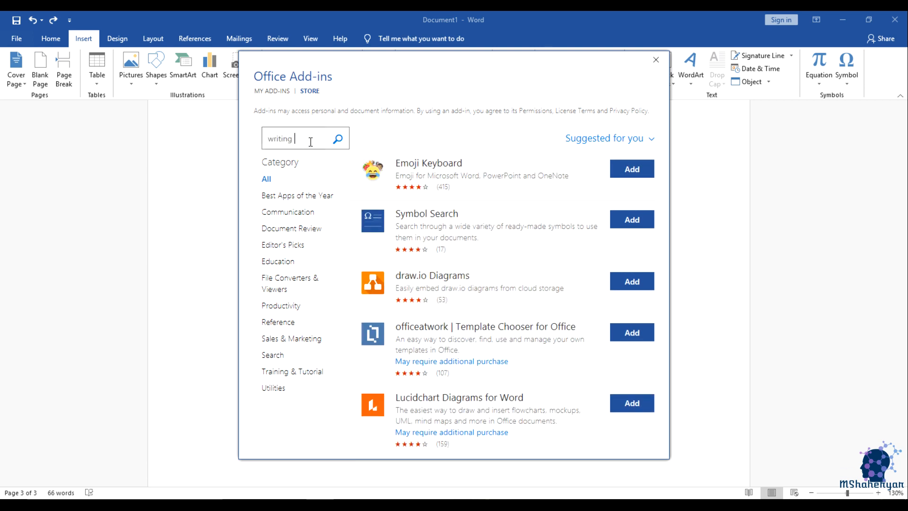
{"action": "key", "text": "Return"}
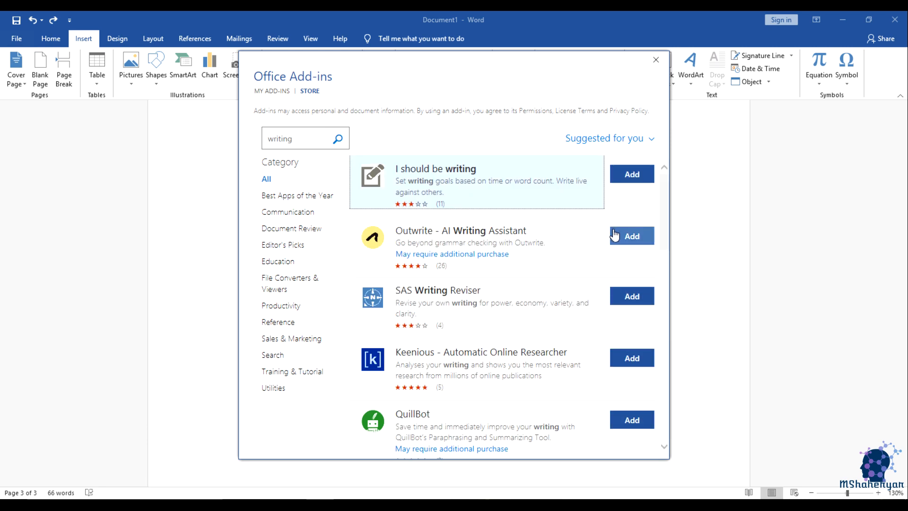
{"action": "scroll", "coordinate": [503, 242], "scroll_direction": "down", "scroll_amount": 7}
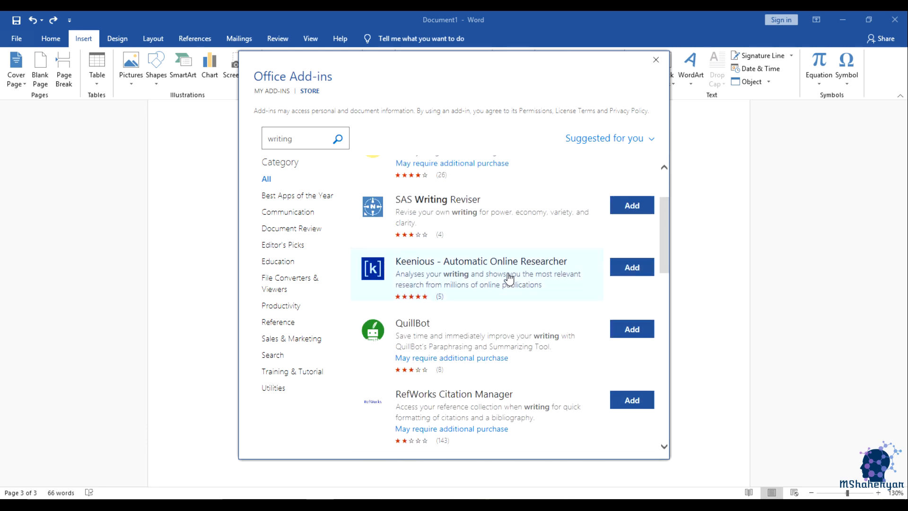
{"action": "scroll", "coordinate": [508, 280], "scroll_direction": "down", "scroll_amount": 3}
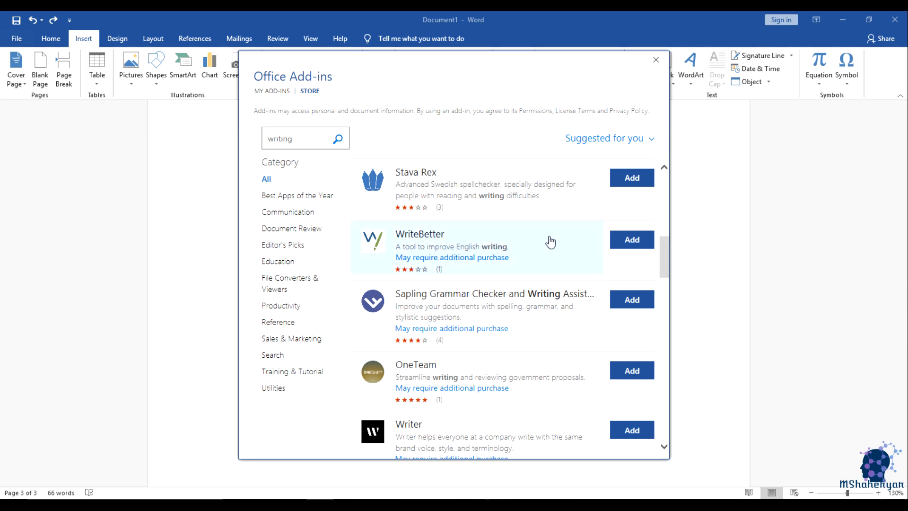
{"action": "left_click", "coordinate": [633, 242]}
{"action": "left_click", "coordinate": [543, 257]}
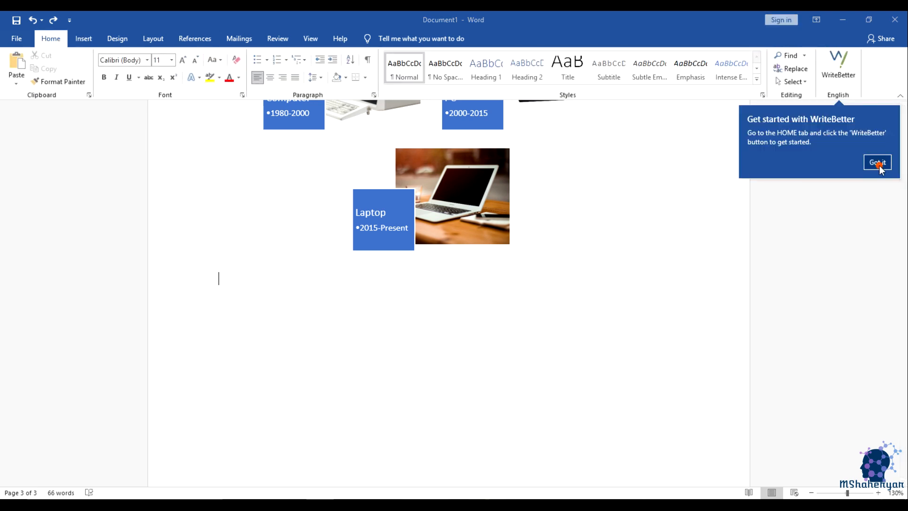
{"action": "left_click", "coordinate": [877, 162]}
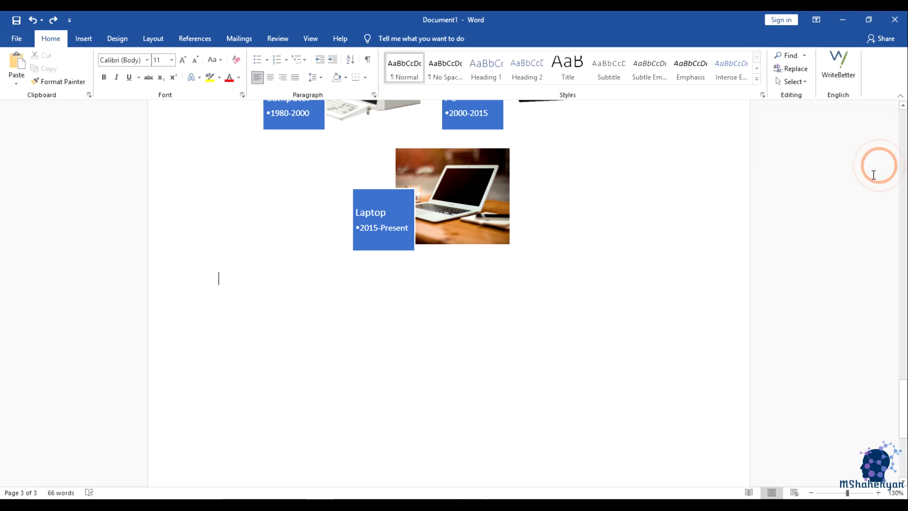
Start WriteBetter, skip its guided tour to view the sign-in options, and close it.
{"action": "left_click", "coordinate": [839, 76]}
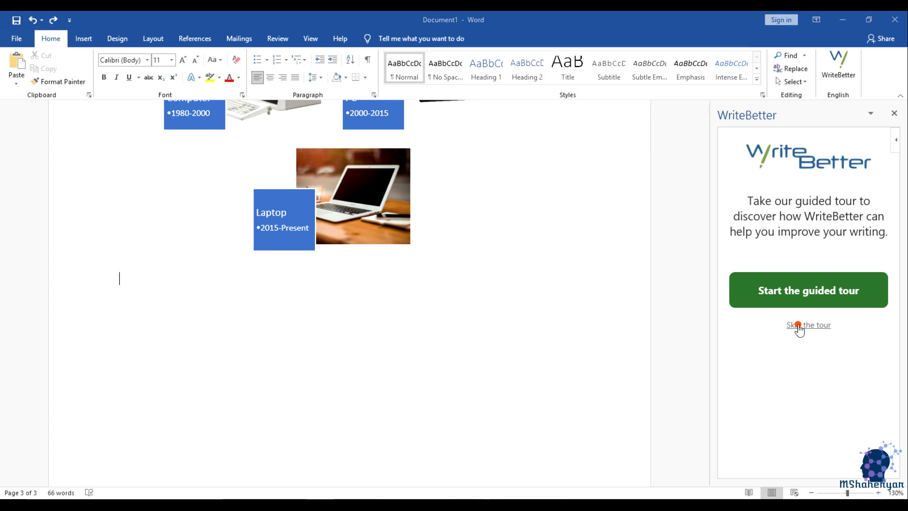
{"action": "left_click", "coordinate": [799, 326]}
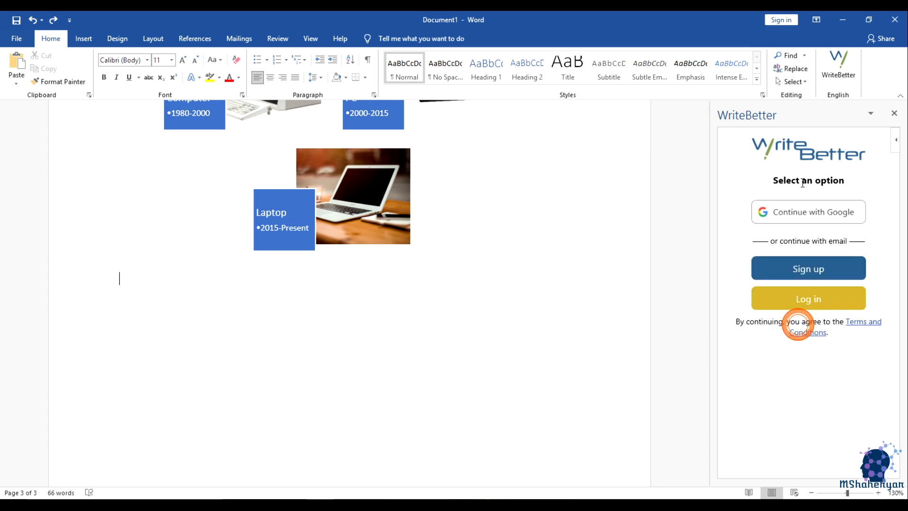
{"action": "left_click", "coordinate": [894, 113]}
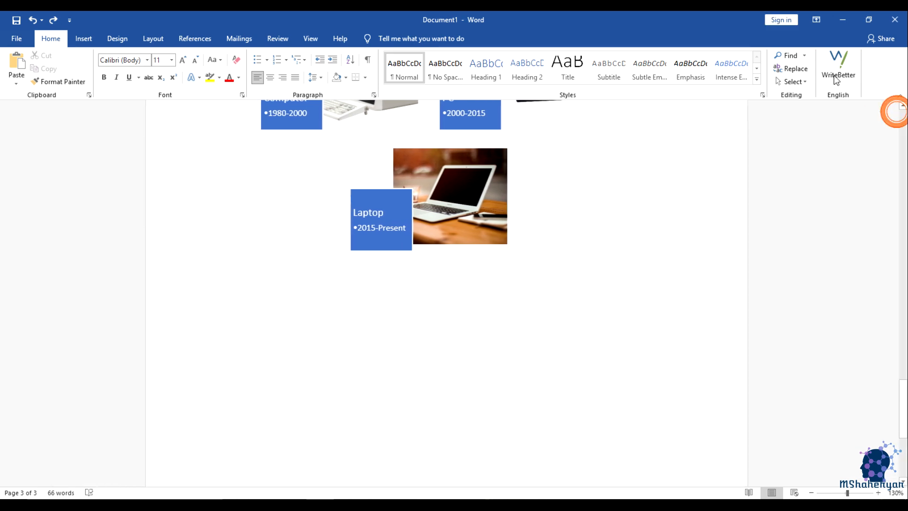
Remove the WriteBetter add-in from the installed Office add-ins and close the add-ins window.
{"action": "left_click", "coordinate": [84, 38]}
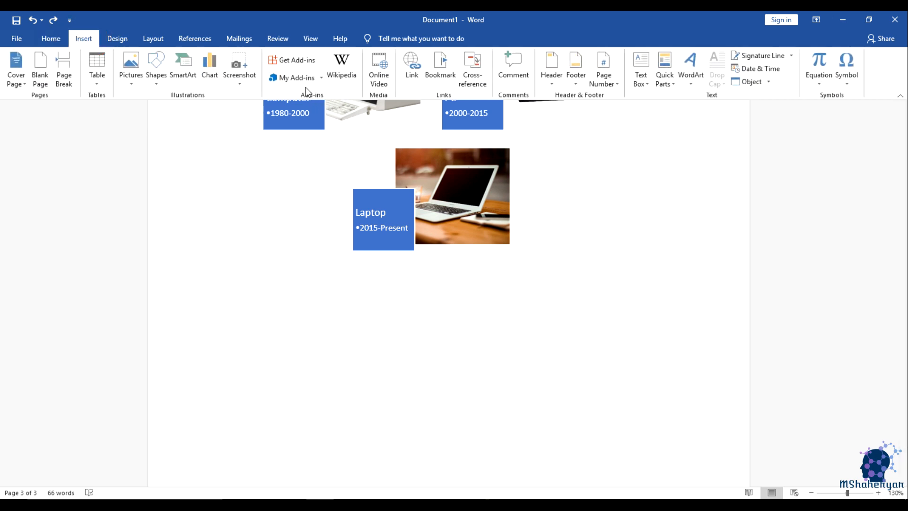
{"action": "left_click", "coordinate": [321, 78]}
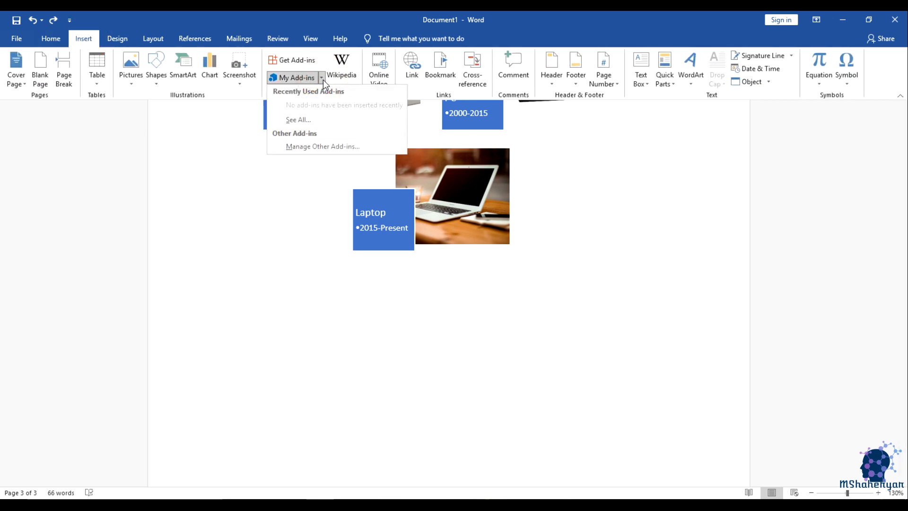
{"action": "left_click", "coordinate": [317, 119]}
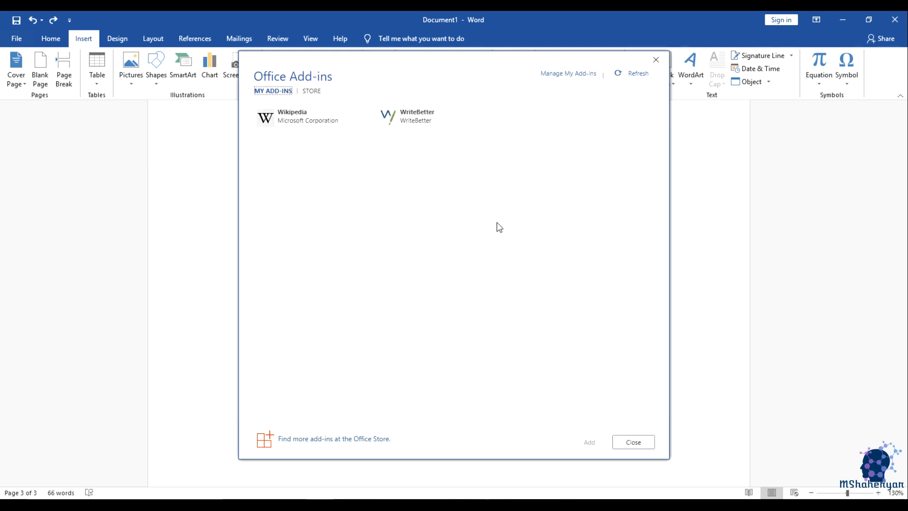
{"action": "left_click_drag", "start_coordinate": [415, 120], "coordinate": [452, 125]}
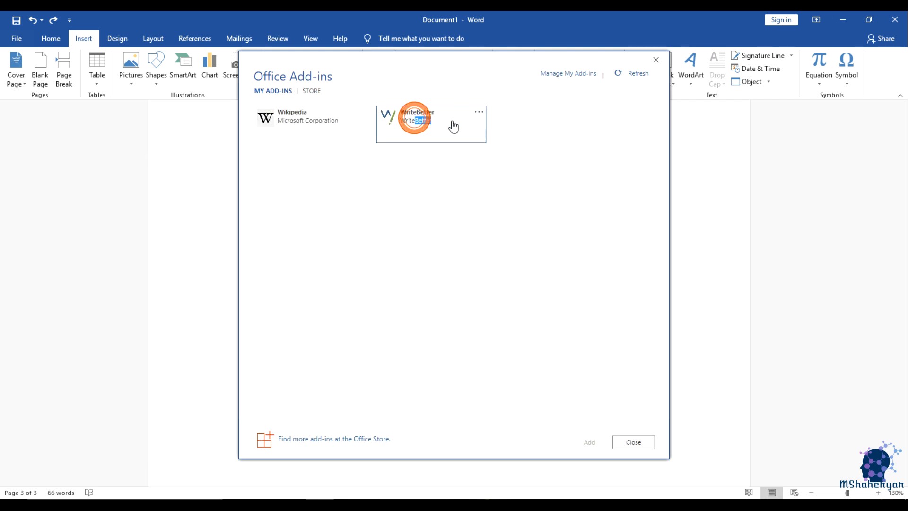
{"action": "left_click", "coordinate": [416, 121]}
{"action": "left_click", "coordinate": [479, 112]}
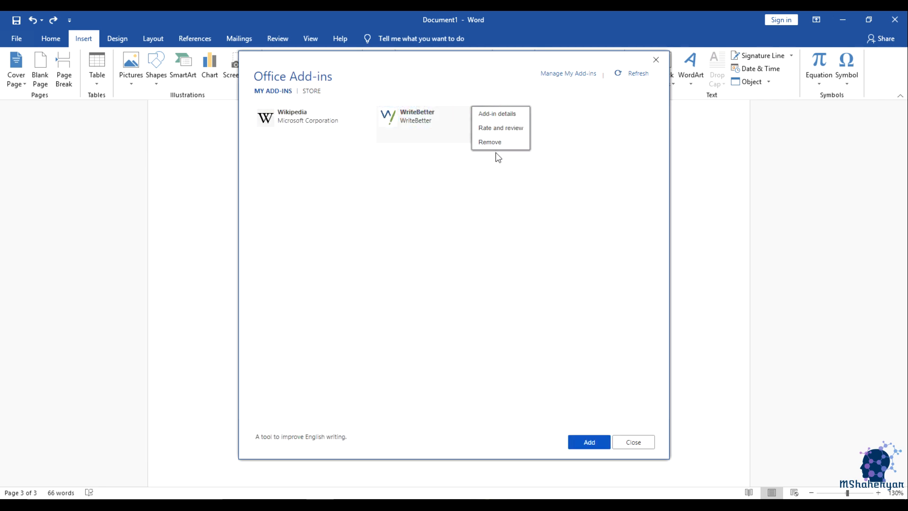
{"action": "left_click", "coordinate": [494, 144]}
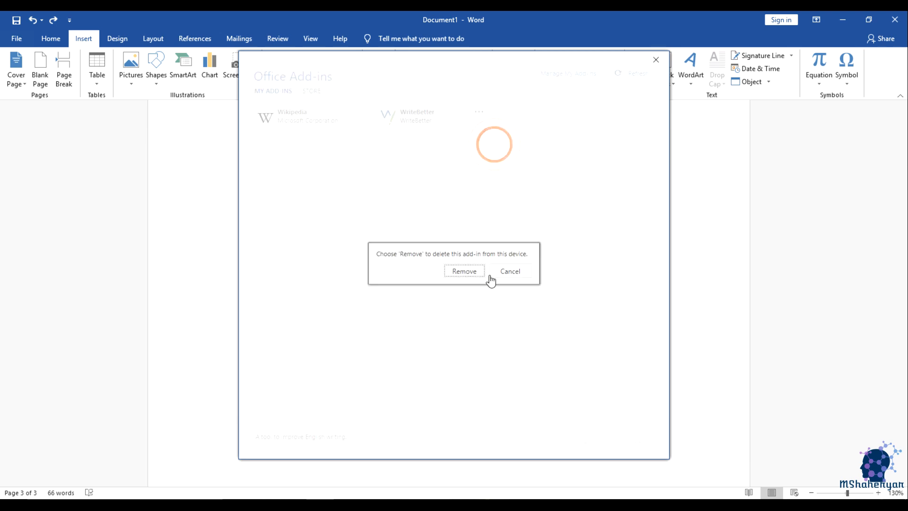
{"action": "left_click", "coordinate": [472, 271]}
{"action": "left_click", "coordinate": [355, 111]}
{"action": "left_click", "coordinate": [367, 169]}
{"action": "left_click", "coordinate": [656, 59]}
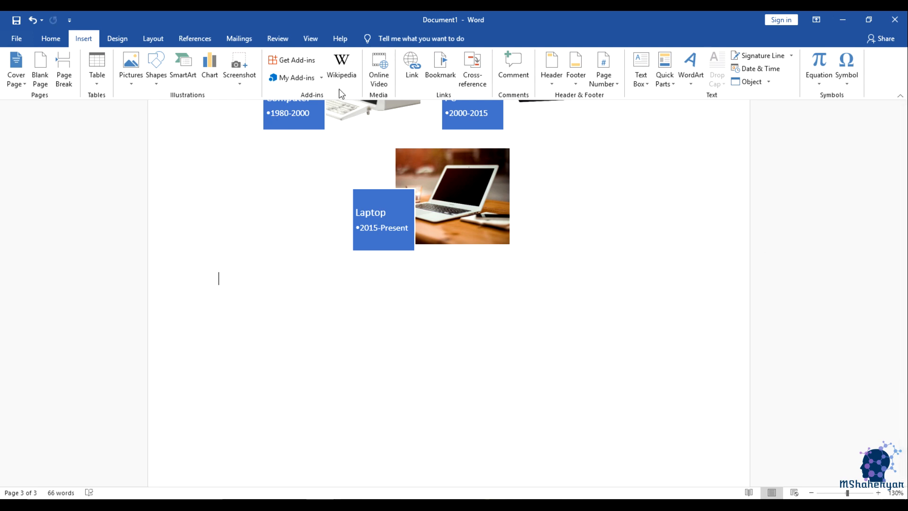
View the online video prompt for a URL or embed code and cancel it.
{"action": "left_click", "coordinate": [385, 85]}
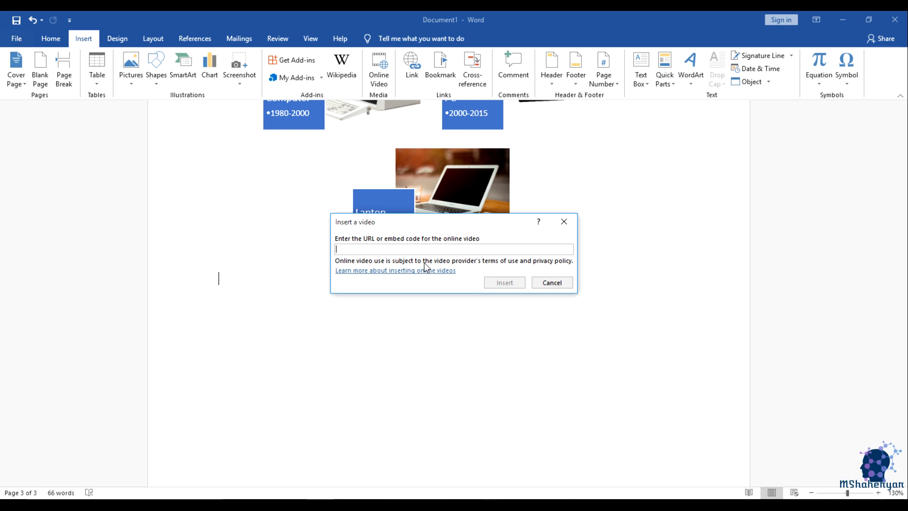
{"action": "left_click", "coordinate": [369, 249]}
{"action": "left_click", "coordinate": [386, 249]}
{"action": "left_click", "coordinate": [544, 284]}
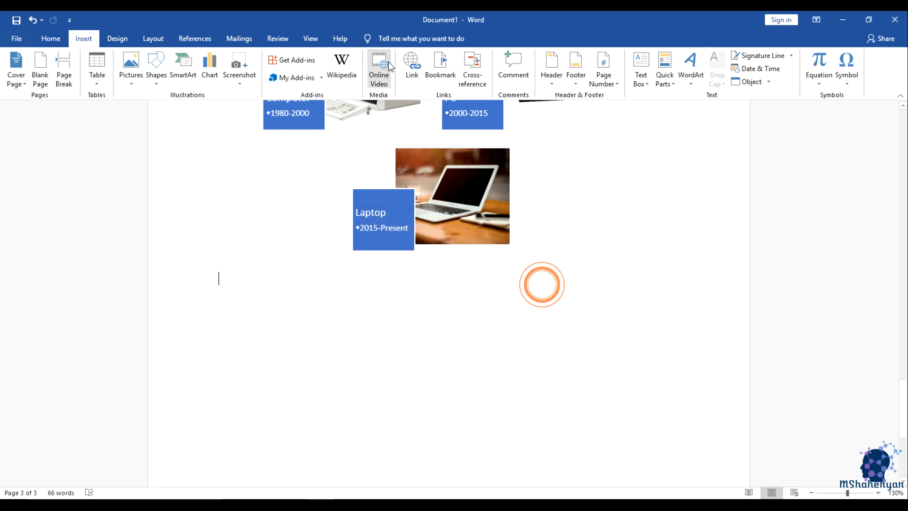